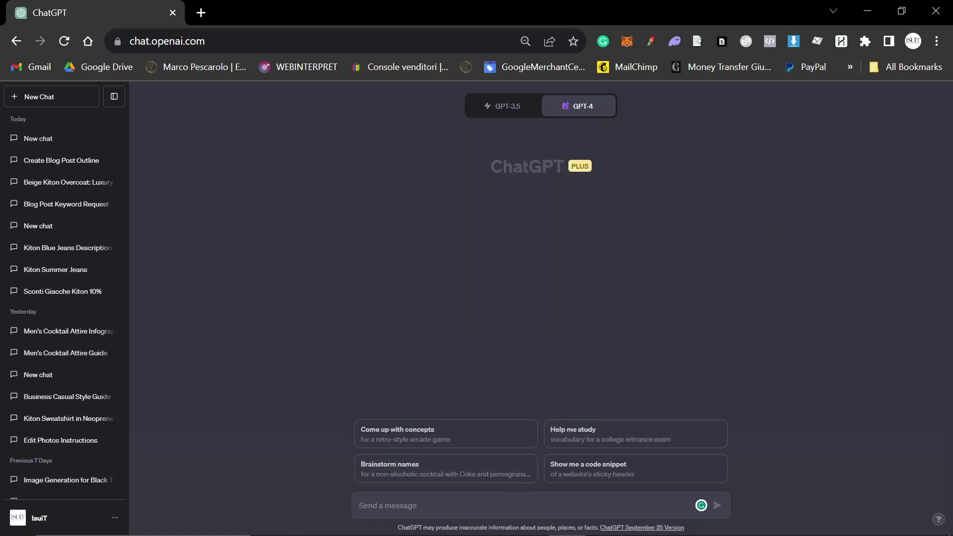
# Step: Send ChatGPT the prompt "Make me an infographic about business attire for men"
pyautogui.write('Mak')
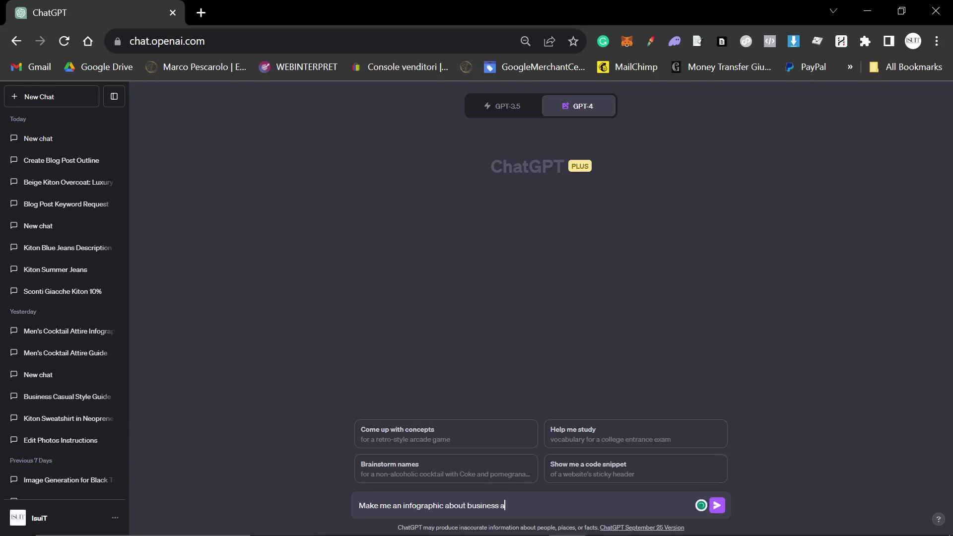
pyautogui.press('Return')
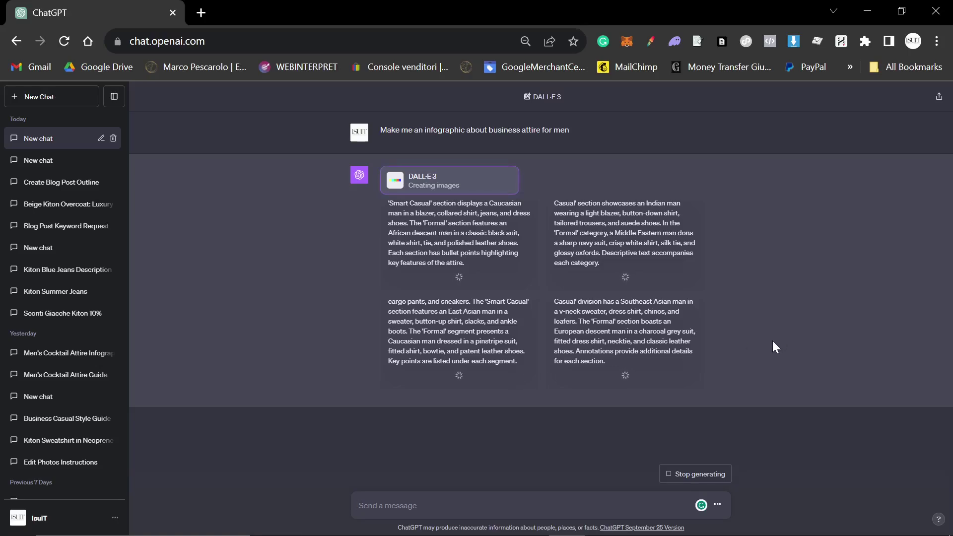
pyautogui.hotkey('alt', 'Tab')
pyautogui.hotkey('alt', 'Tab')
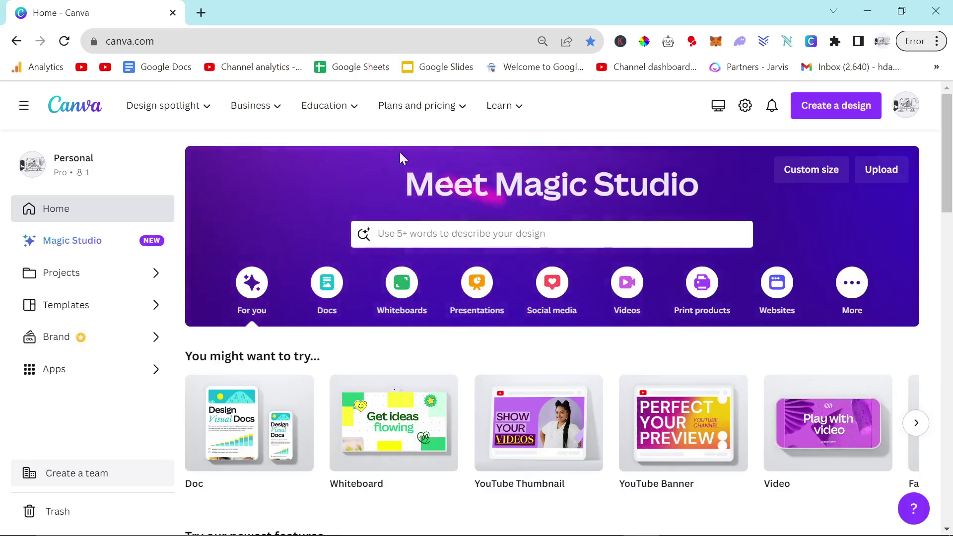
pyautogui.scroll(-10, 511, 372)
pyautogui.scroll(10, 378, 343)
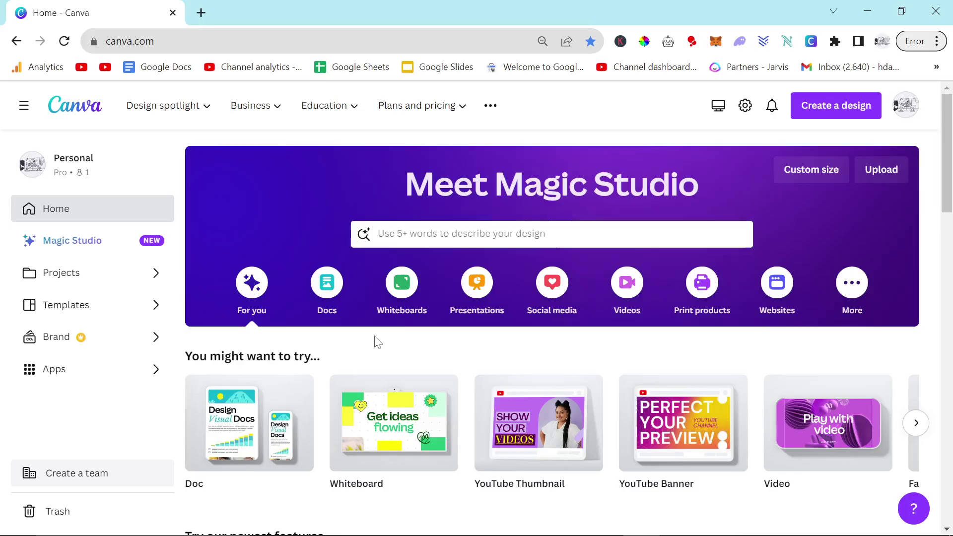
pyautogui.hotkey('alt', 'Tab')
pyautogui.hotkey('alt', 'Tab')
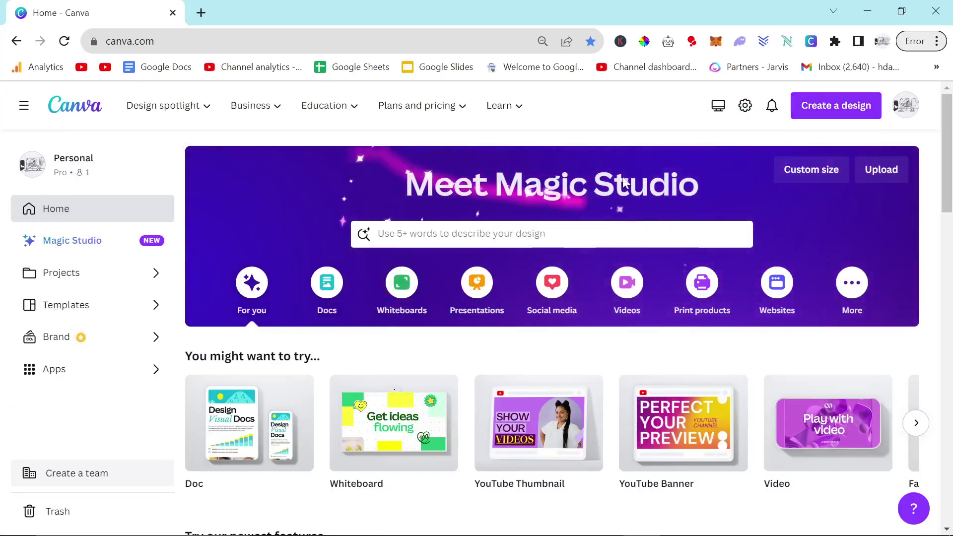
# Step: Switch back to ChatGPT and compare the four generated business attire infographics at full size
pyautogui.hotkey('alt', 'Tab')
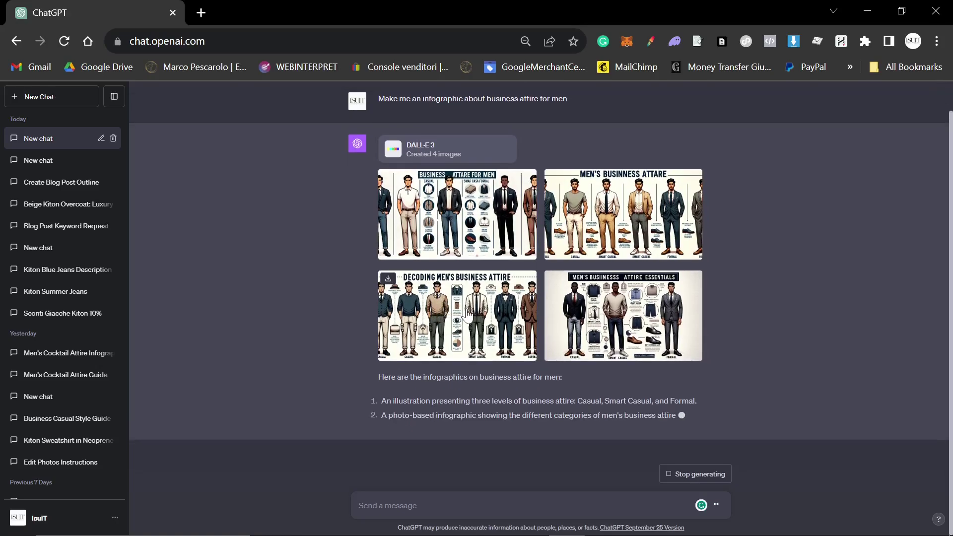
pyautogui.click(469, 174)
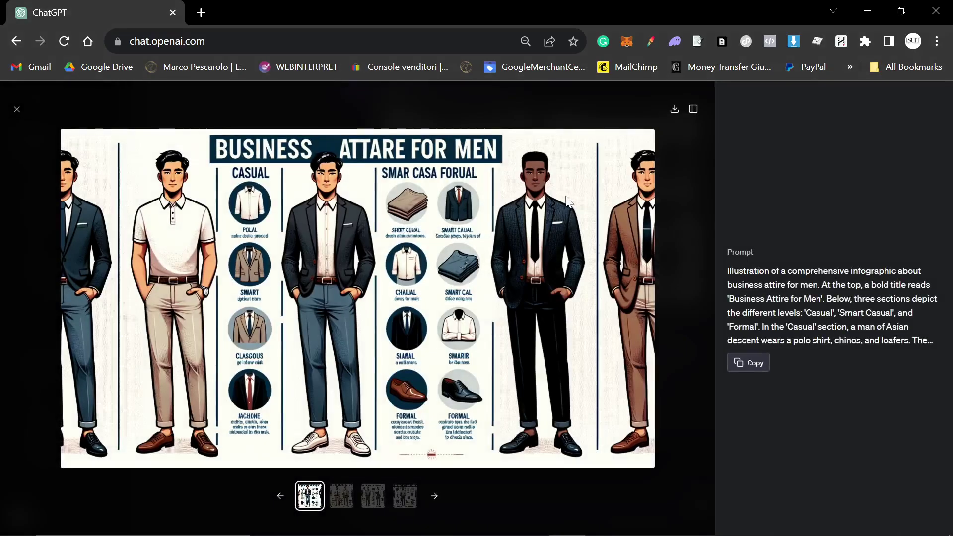
pyautogui.click(340, 501)
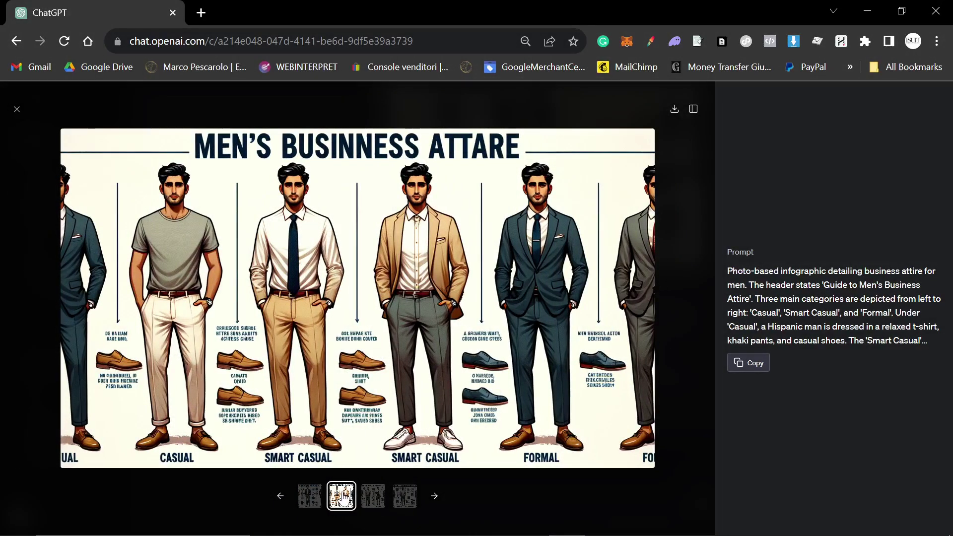
pyautogui.click(377, 499)
pyautogui.click(405, 497)
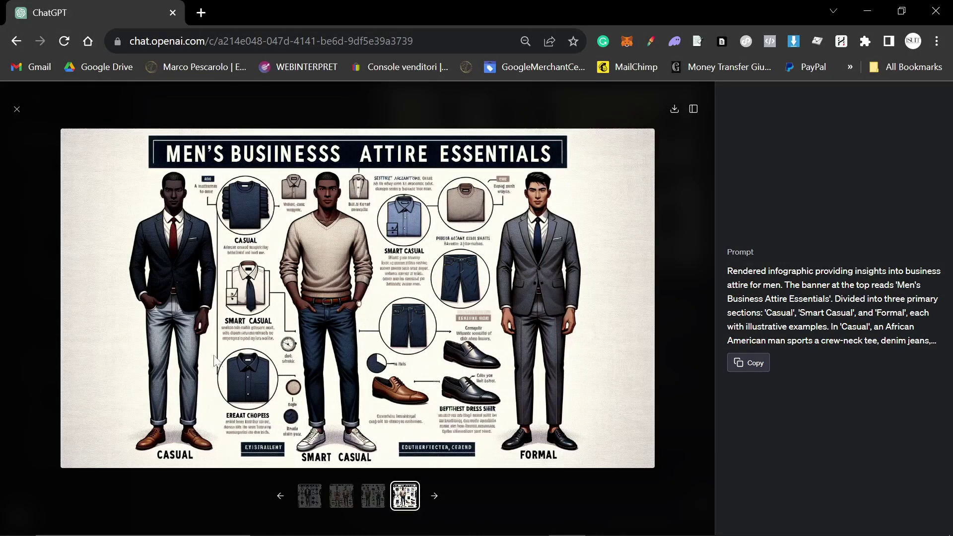
pyautogui.click(317, 496)
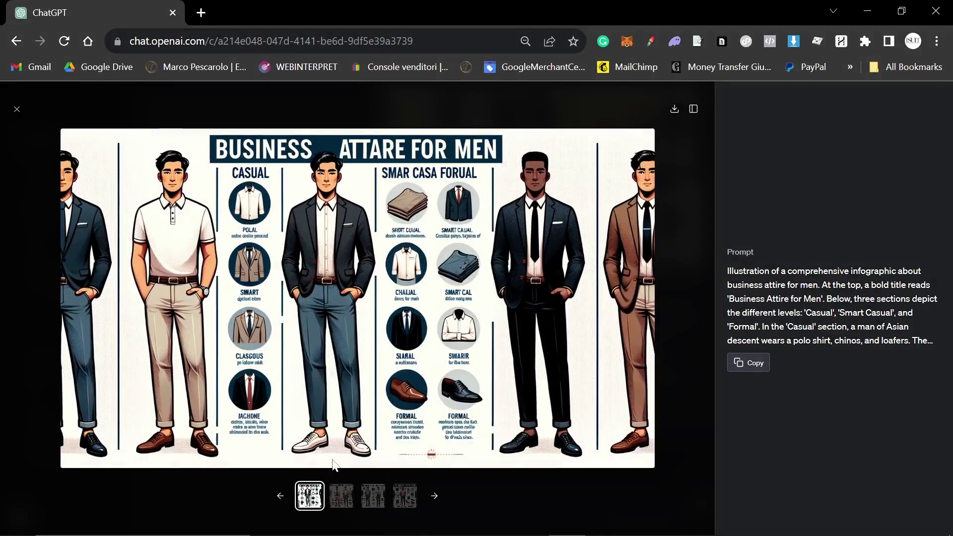
pyautogui.click(341, 499)
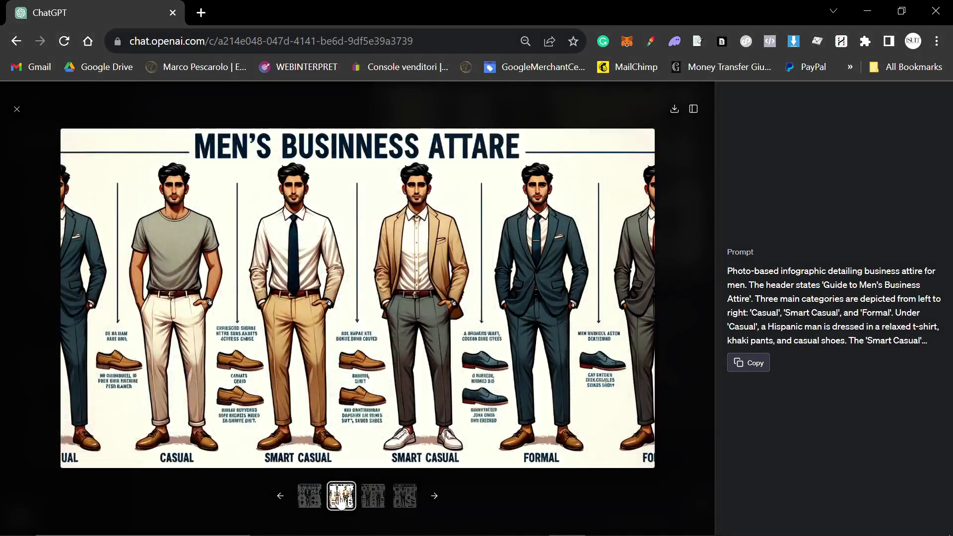
# Step: Download the third infographic, titled "Decoding Men's Business Attire"
pyautogui.click(373, 496)
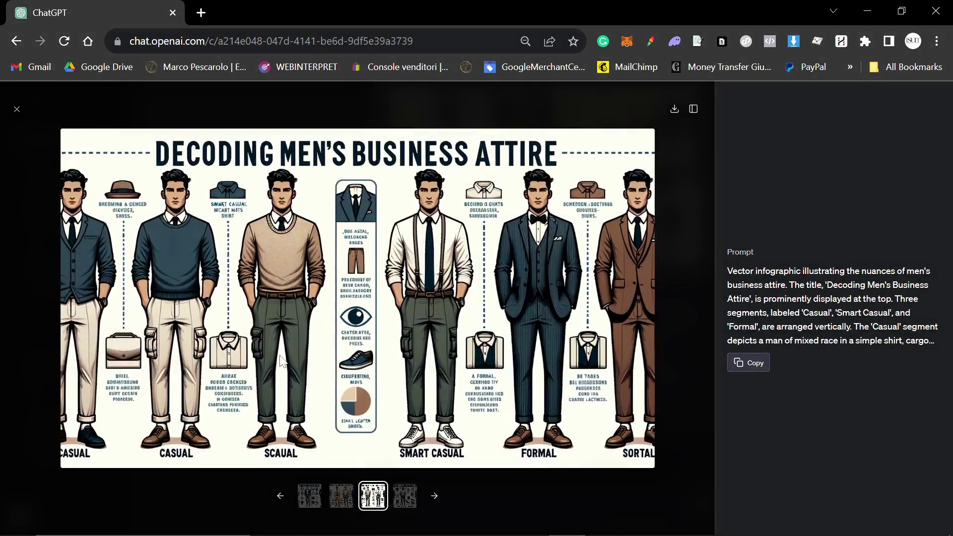
pyautogui.rightClick(315, 314)
pyautogui.press('Escape')
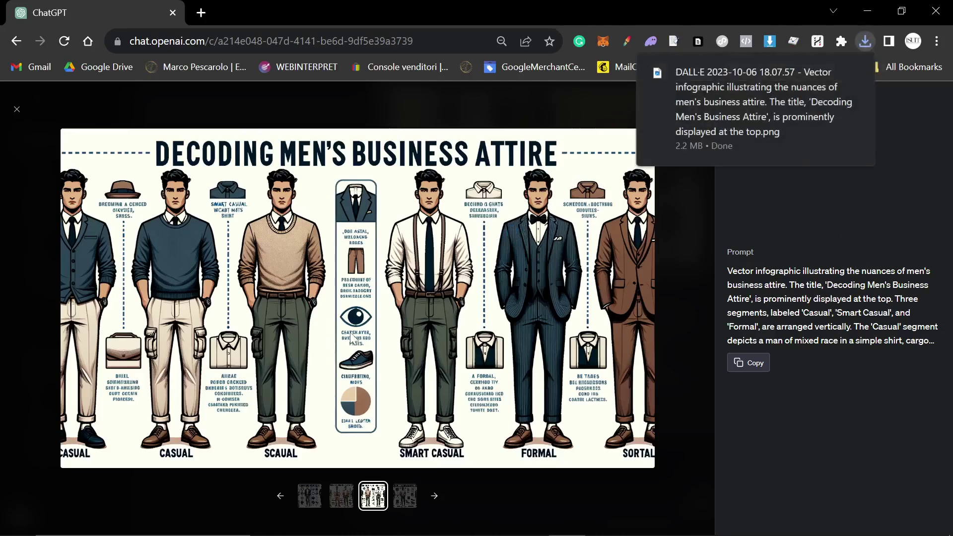
# Step: Switch to Canva and import the newly downloaded infographic from the Downloads folder
pyautogui.hotkey('alt', 'Tab')
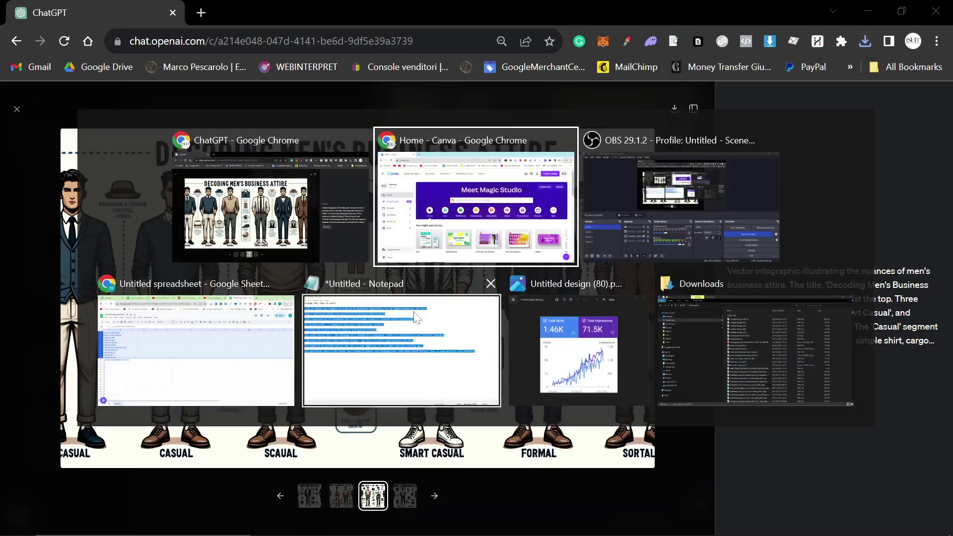
pyautogui.click(827, 112)
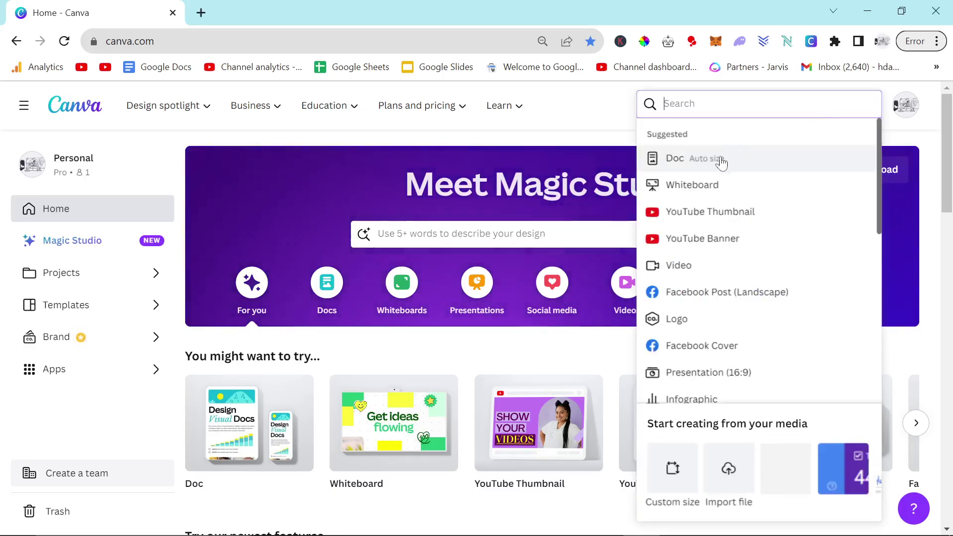
pyautogui.click(728, 468)
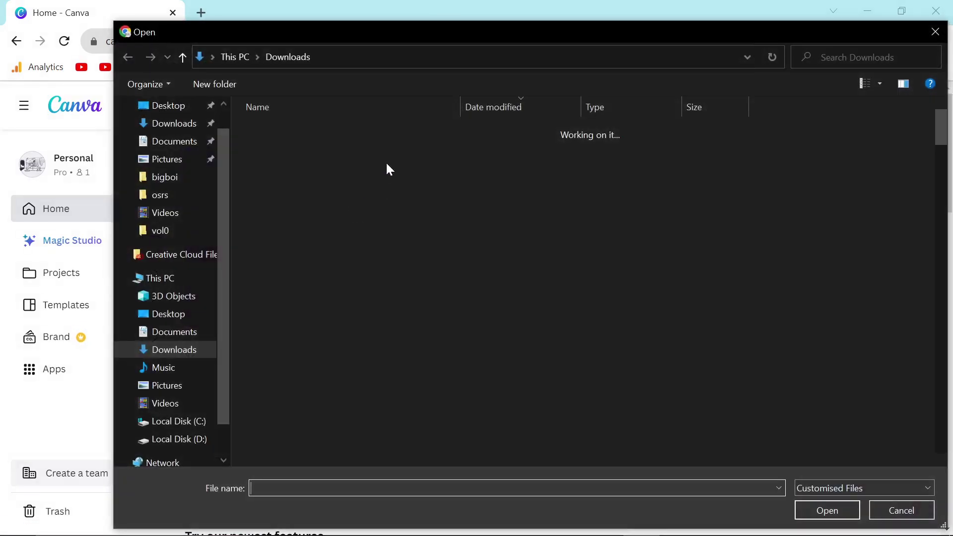
pyautogui.doubleClick(314, 144)
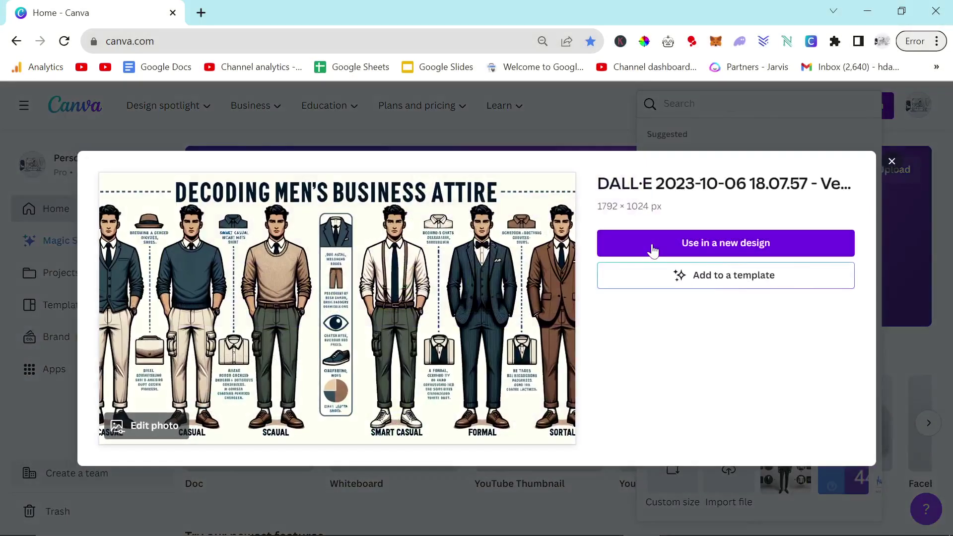
# Step: Create a new design from the imported infographic at the custom size 1792 × 1024 px
pyautogui.click(653, 251)
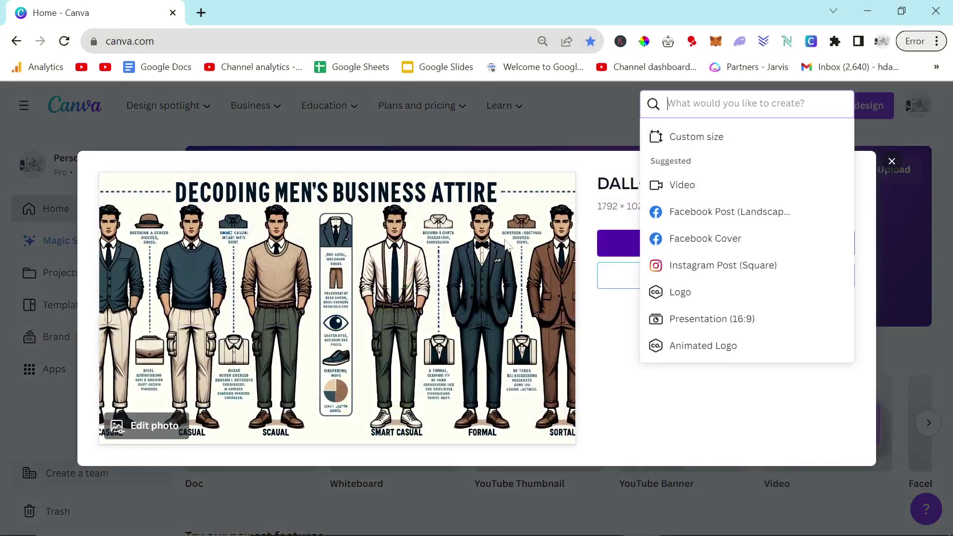
pyautogui.click(682, 134)
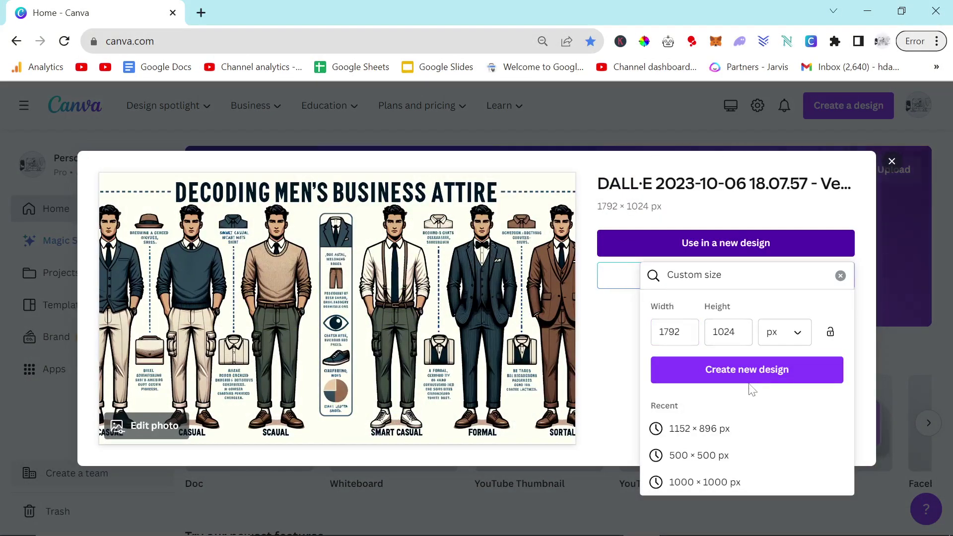
pyautogui.click(747, 377)
# Step: Return to ChatGPT and ask for all the text in the third photo, in order from top left down to bottom left, then to the right
pyautogui.hotkey('alt', 'Tab')
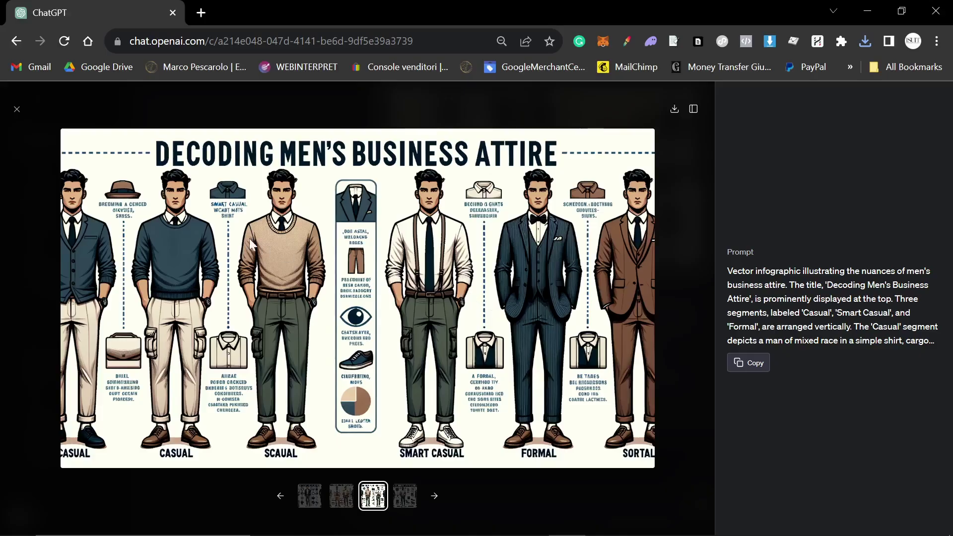
pyautogui.click(16, 118)
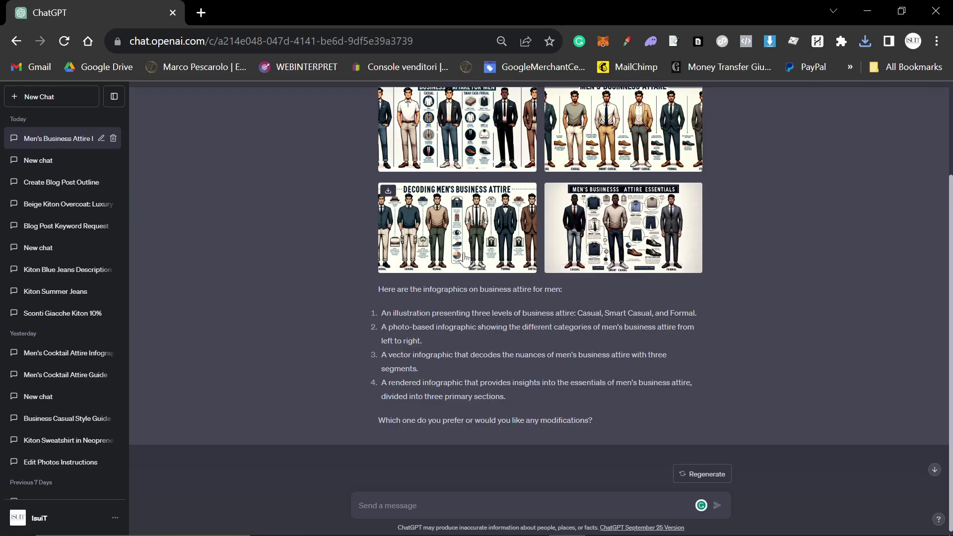
pyautogui.scroll(2, 457, 271)
pyautogui.scroll(-2, 454, 273)
pyautogui.moveTo(446, 244); pyautogui.dragTo(464, 499)
pyautogui.write('F')
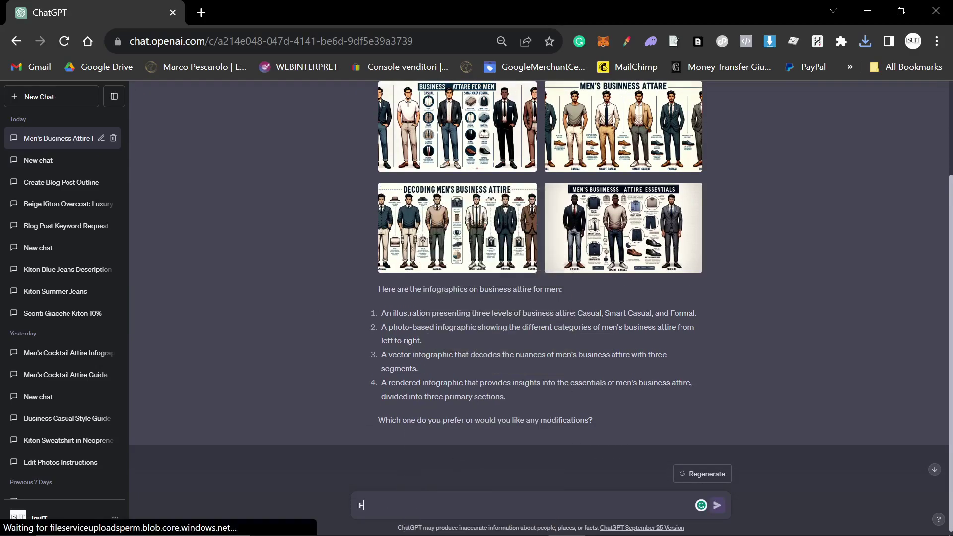
pyautogui.write('or the third photo can you give me all the of the text in order, starting at the top lef')
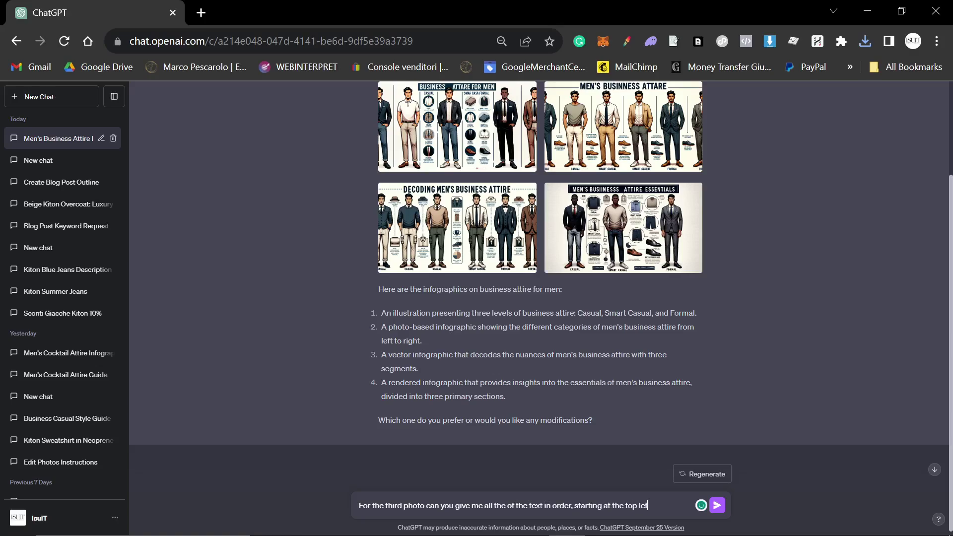
pyautogui.write('down to the bottom left then to the right etc...')
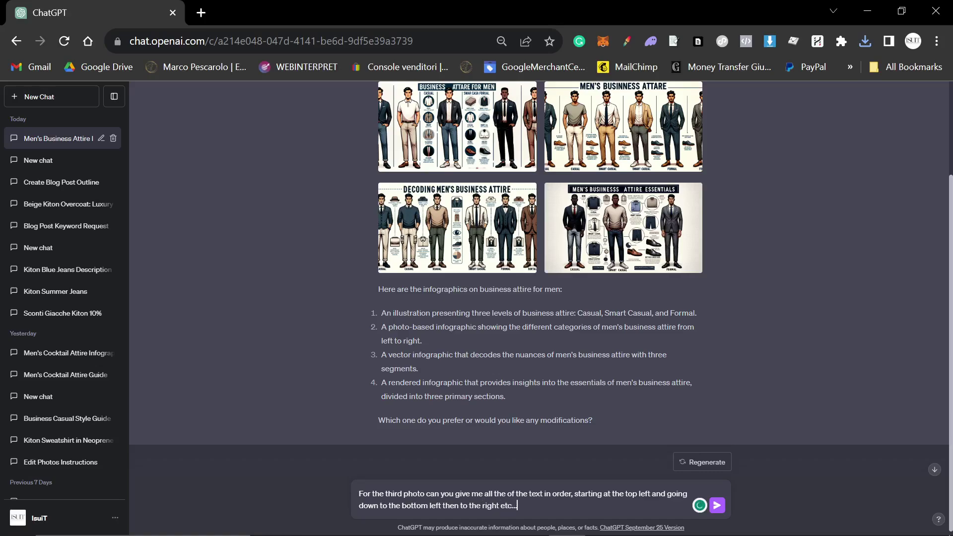
pyautogui.press('Return')
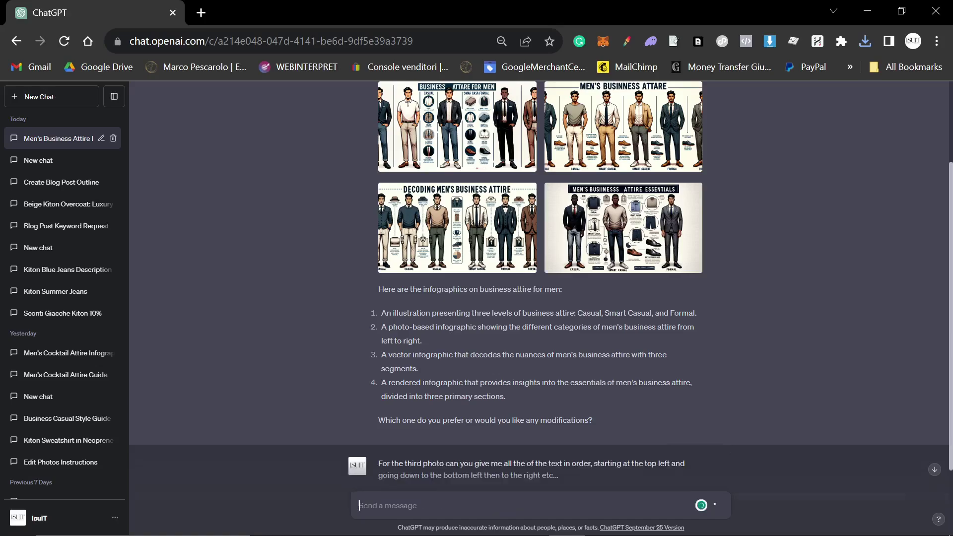
# Step: Switch to the new Canva design and browse the available Canva apps
pyautogui.hotkey('alt', 'Tab')
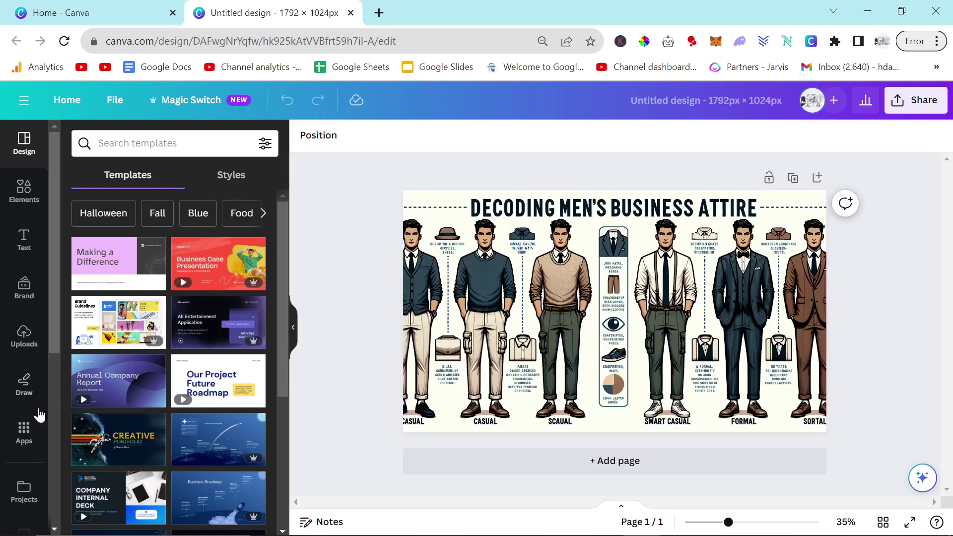
pyautogui.click(25, 432)
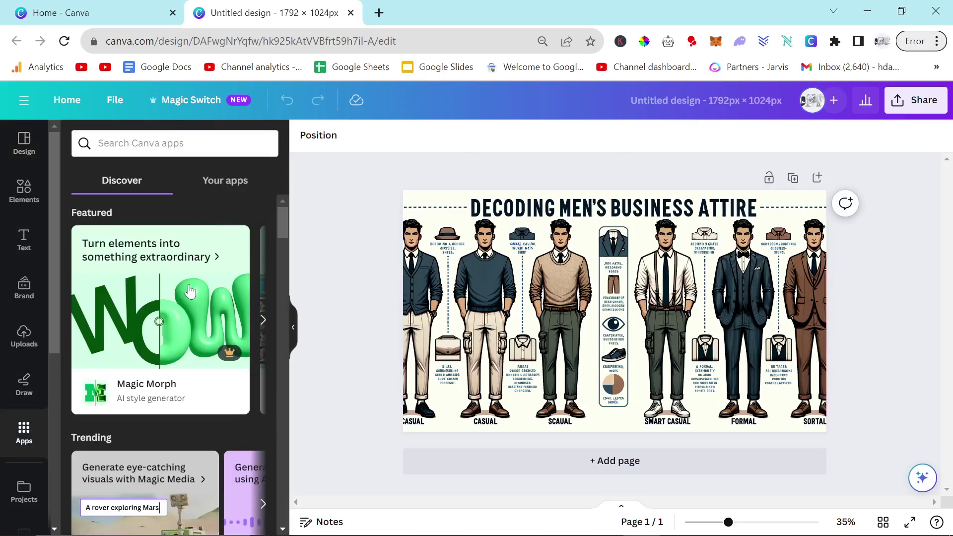
pyautogui.scroll(-3, 20, 373)
pyautogui.scroll(-4, 190, 405)
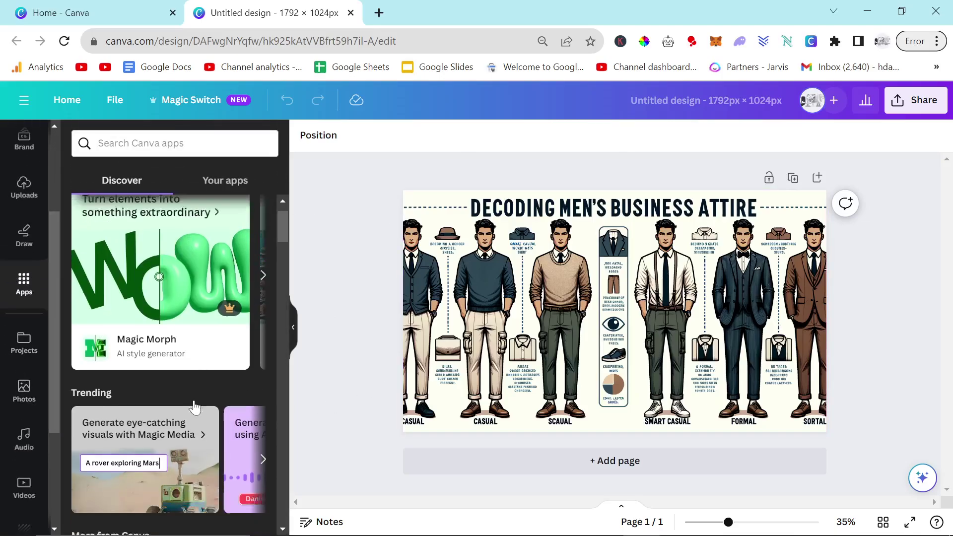
pyautogui.scroll(4, 190, 400)
pyautogui.scroll(3, 2, 335)
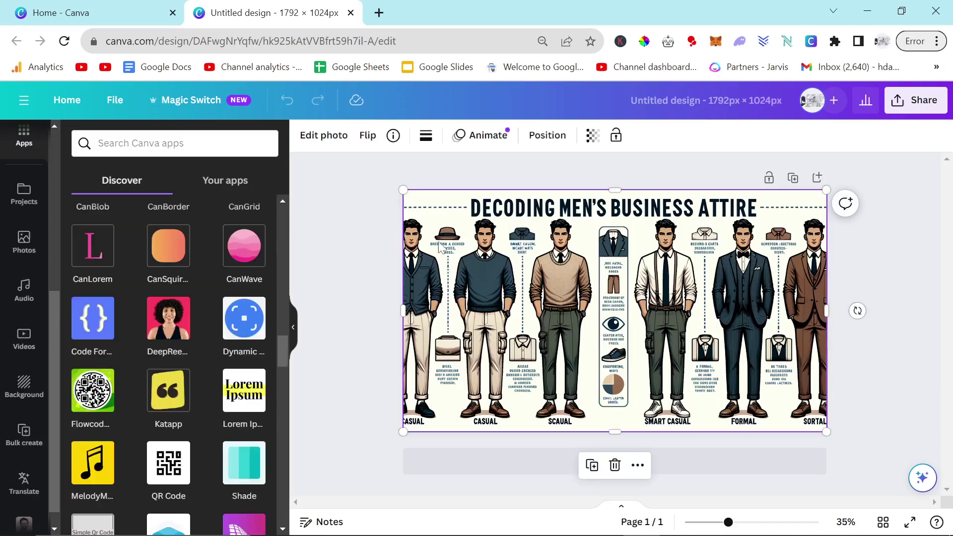
# Step: Run Grab Text from the Magic Studio photo effects on the infographic image
pyautogui.moveTo(934, 527)
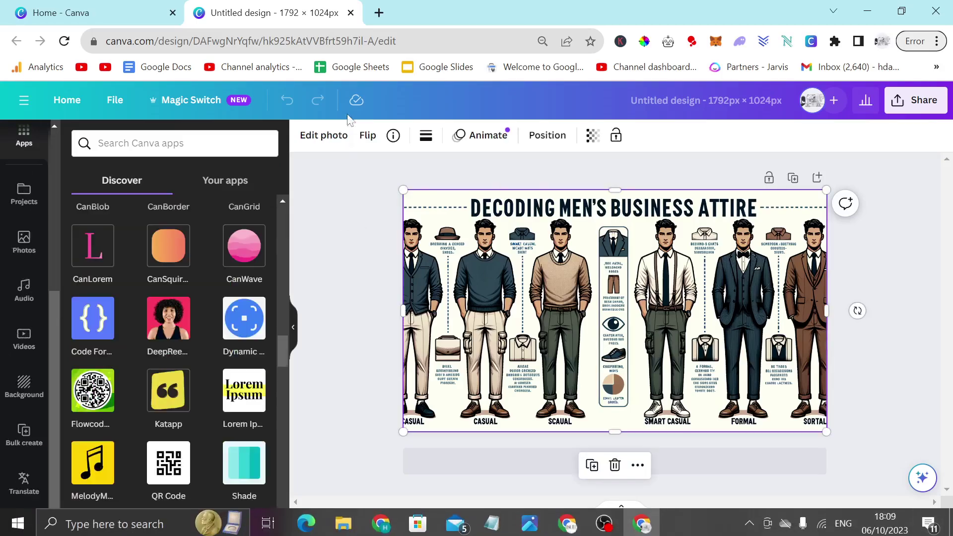
pyautogui.click(300, 139)
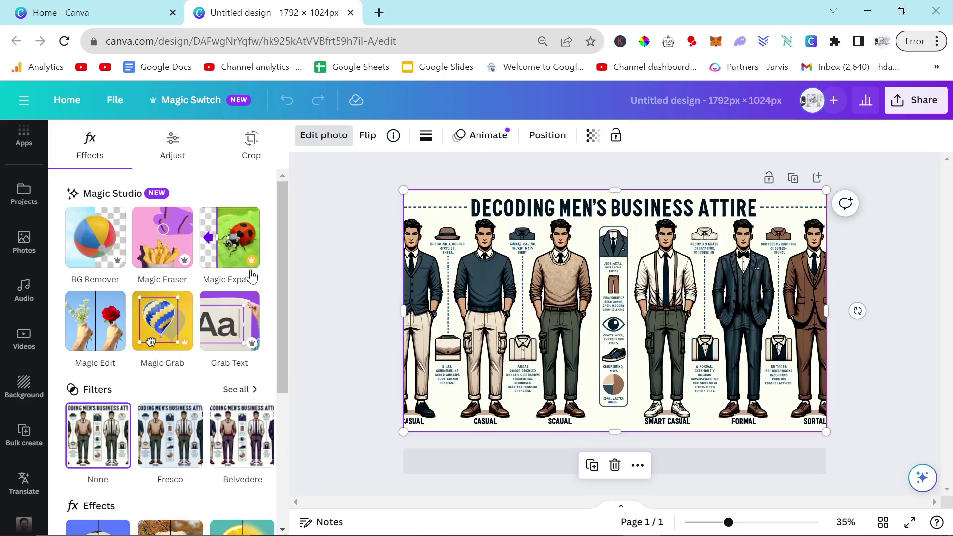
pyautogui.click(229, 318)
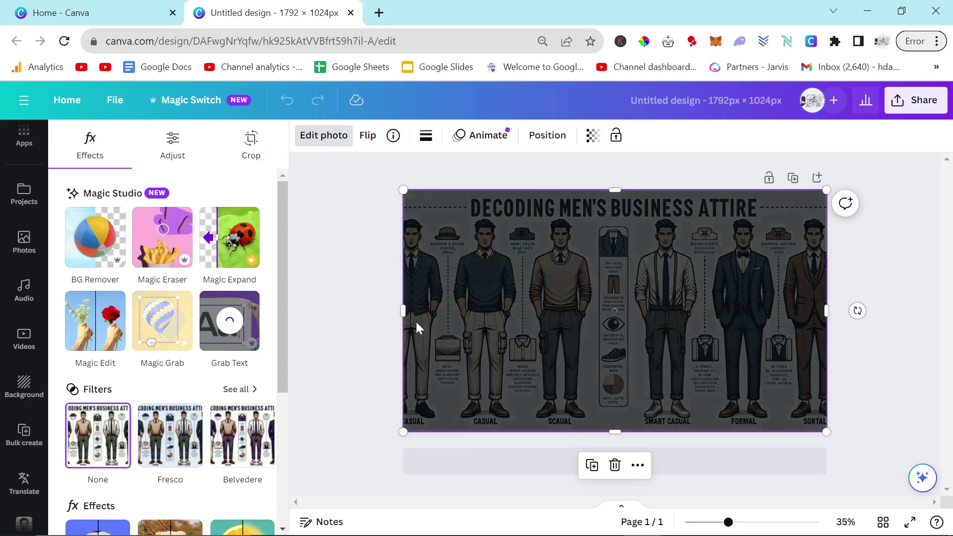
# Step: Switch to ChatGPT and review the text listed for the third infographic, with the page zoomed to 75%
pyautogui.hotkey('alt', 'Tab')
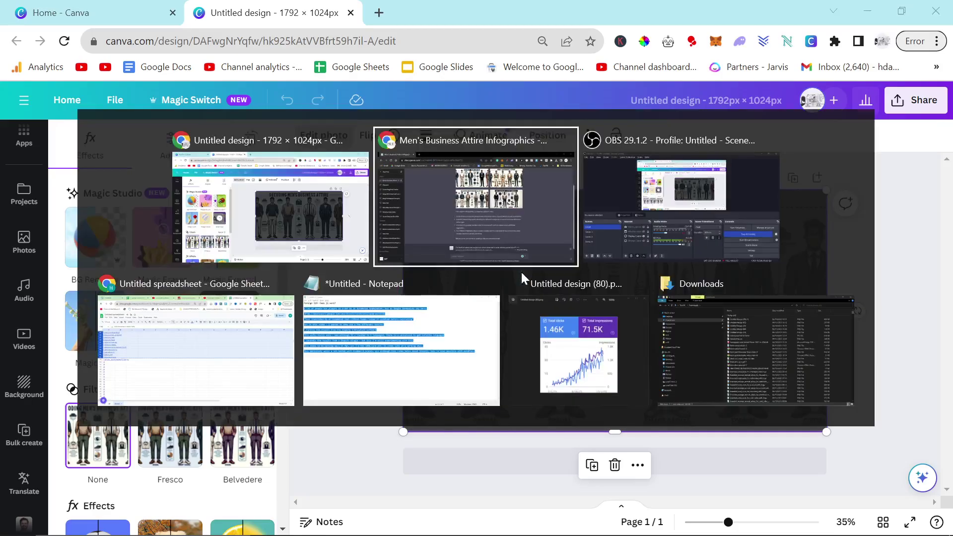
pyautogui.scroll(-7, 490, 333)
pyautogui.hotkey('alt', 'Tab')
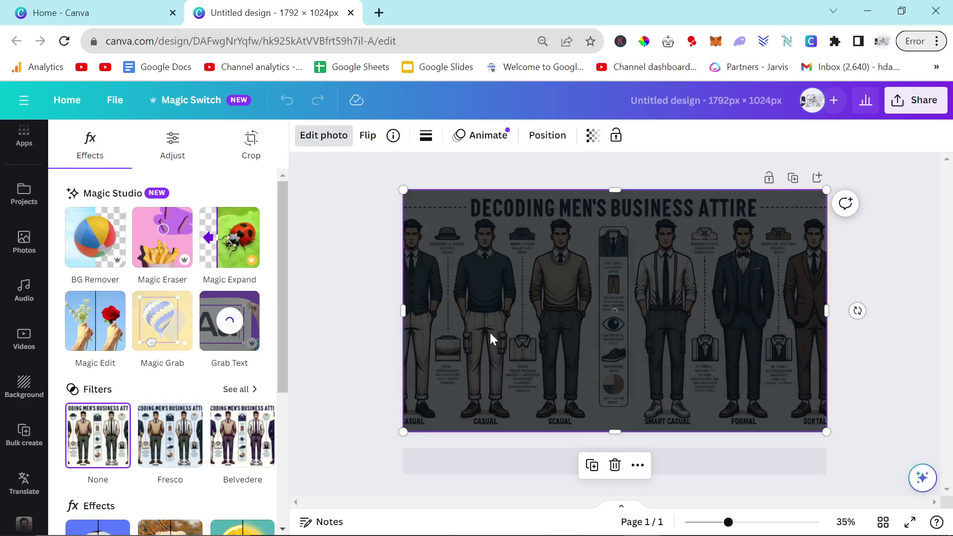
pyautogui.hotkey('alt', 'Tab')
pyautogui.hotkey('alt', 'Tab')
pyautogui.hotkey('alt', 'Tab')
pyautogui.hotkey('ctrl', '+')
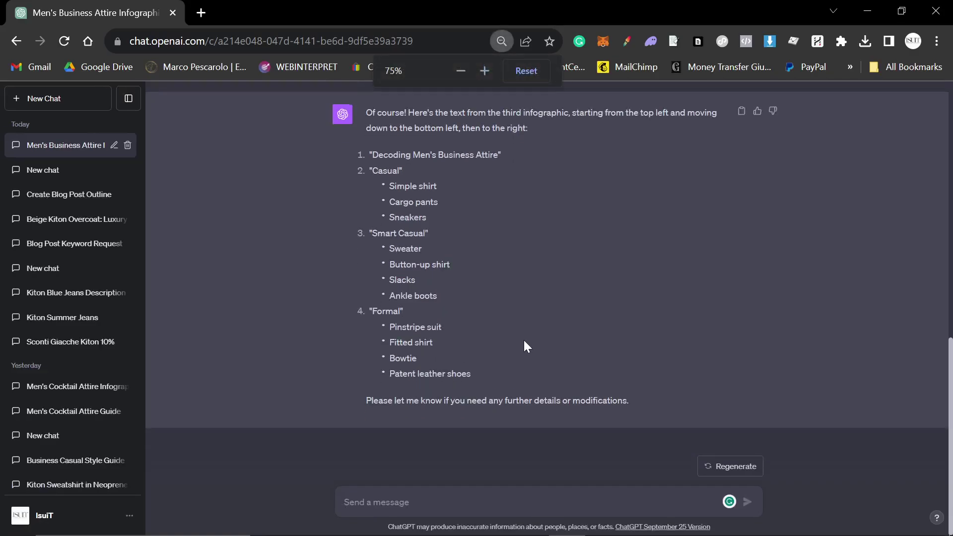
# Step: Compare ChatGPT's listed title "Decoding Men's Business Attire" with the title on the third generated infographic
pyautogui.scroll(3, 523, 341)
pyautogui.tripleClick(573, 284)
pyautogui.scroll(7, 532, 343)
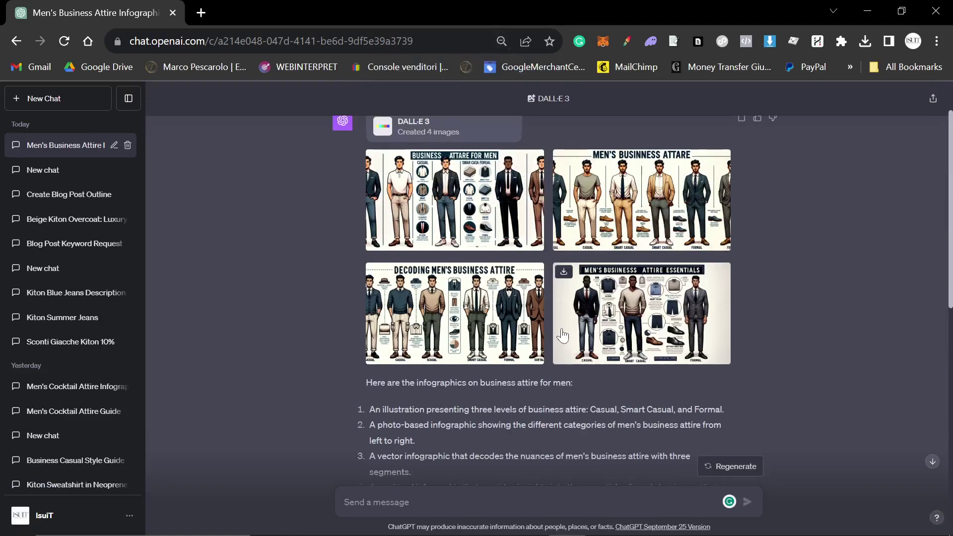
pyautogui.scroll(-7, 532, 343)
pyautogui.scroll(3, 479, 335)
pyautogui.moveTo(572, 261); pyautogui.dragTo(662, 272)
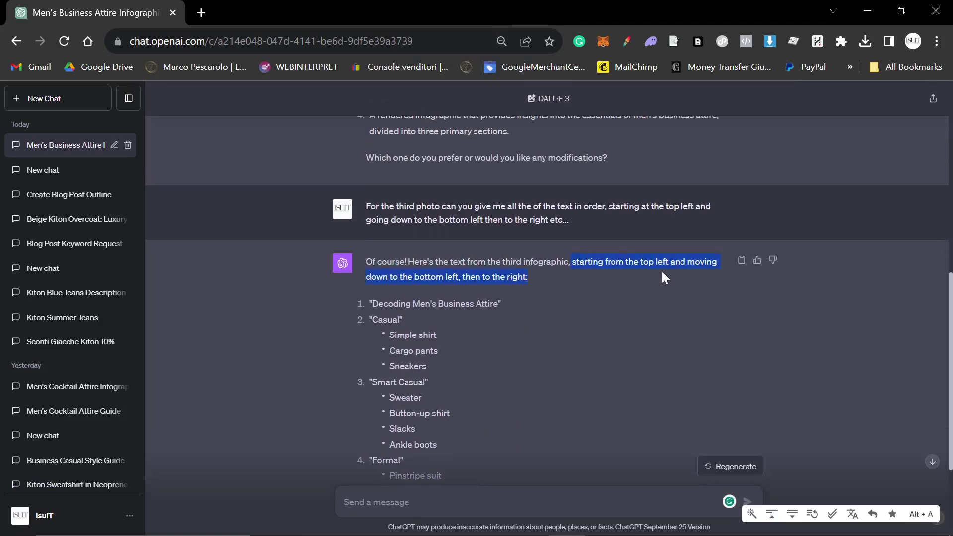
pyautogui.moveTo(370, 303); pyautogui.dragTo(546, 297)
pyautogui.scroll(6, 490, 318)
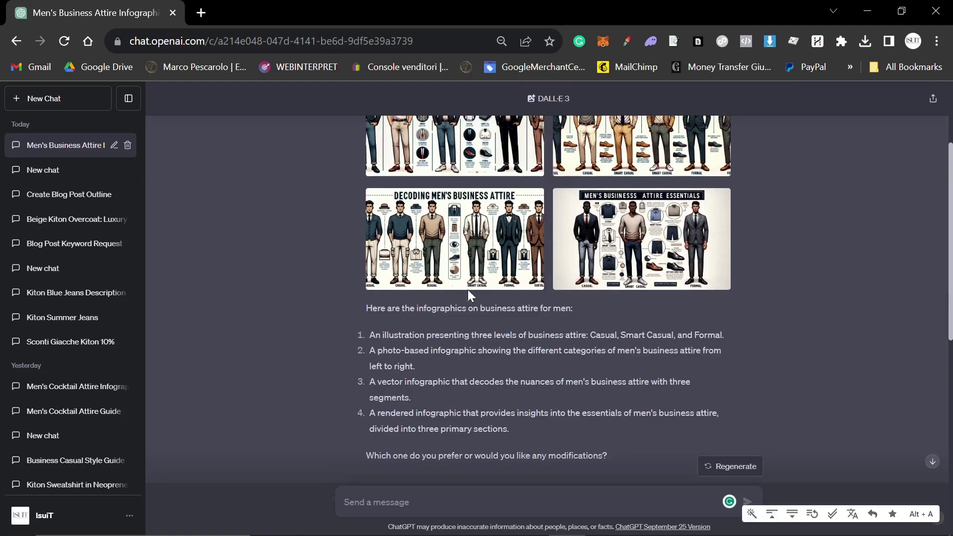
pyautogui.scroll(-5, 497, 254)
pyautogui.scroll(1, 458, 290)
# Step: Highlight the listed "Casual" entry and check it against the labels on the enlarged third infographic, closing the image viewer when done
pyautogui.click(414, 389)
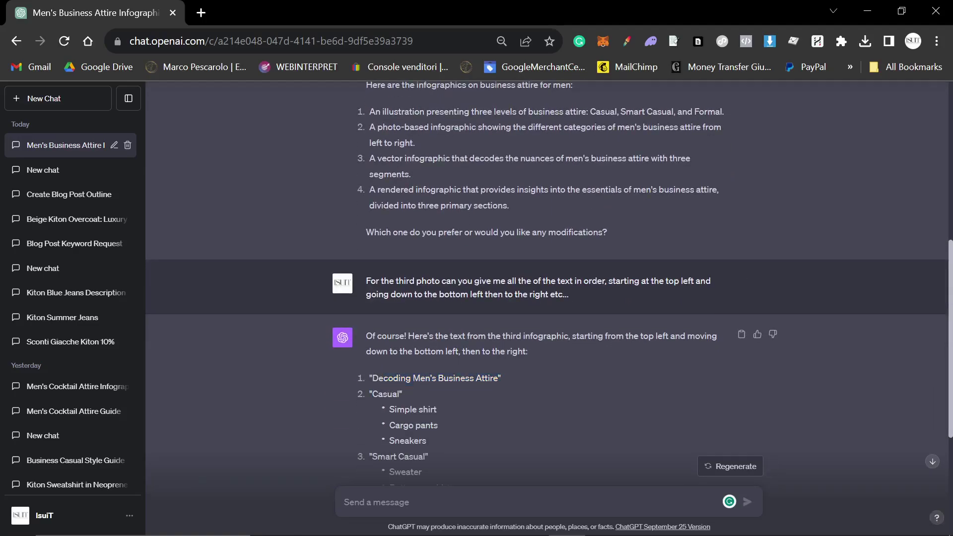
pyautogui.moveTo(409, 390); pyautogui.dragTo(370, 394)
pyautogui.scroll(3, 453, 391)
pyautogui.click(420, 194)
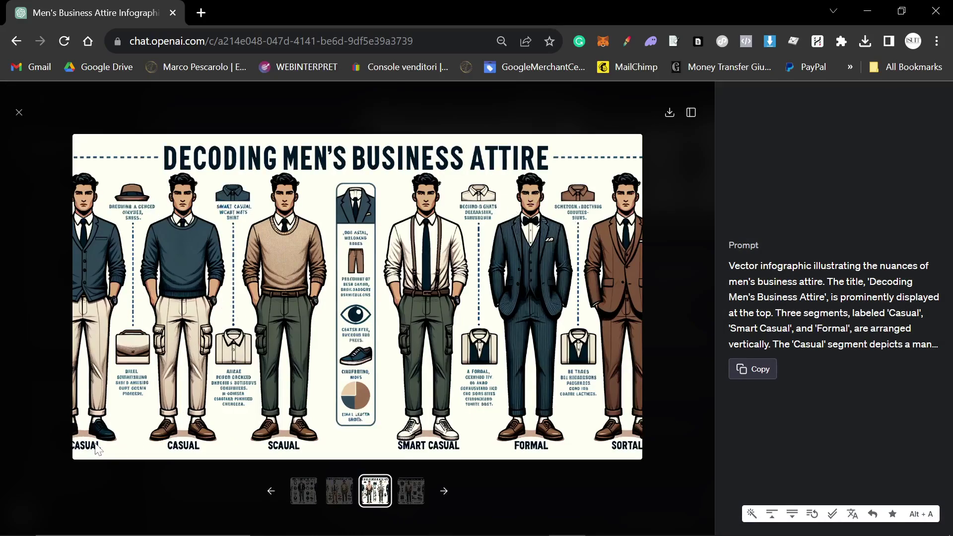
pyautogui.press('Escape')
pyautogui.scroll(-2, 385, 387)
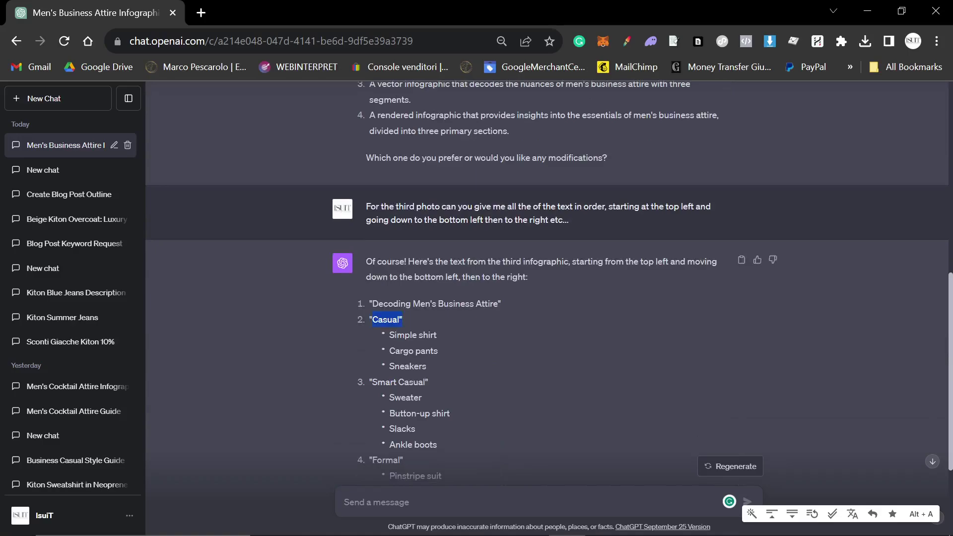
pyautogui.scroll(4, 546, 283)
pyautogui.click(421, 149)
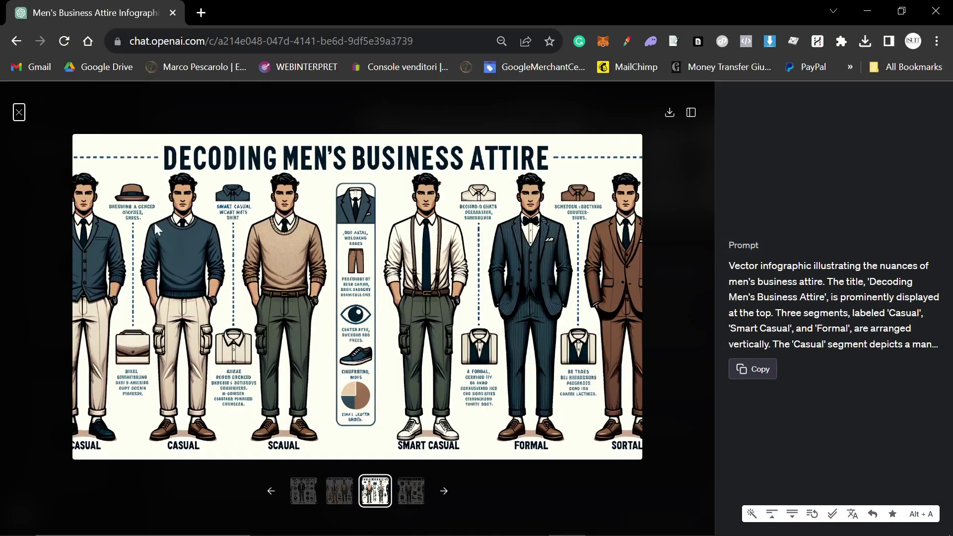
pyautogui.press('Escape')
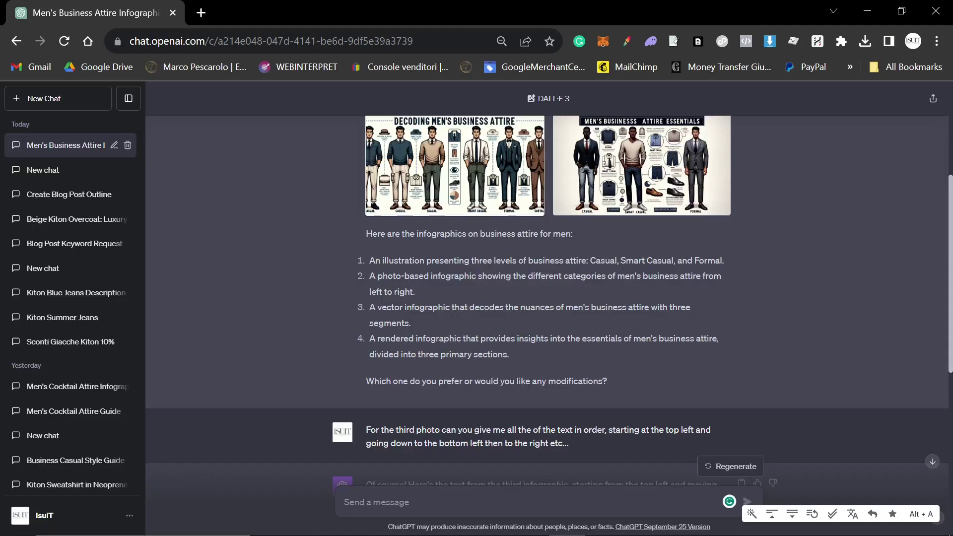
# Step: Switch to the Canva design and shift the cut-off CASUAL label under the leftmost man inward so it sits fully on the page
pyautogui.hotkey('alt', 'Tab')
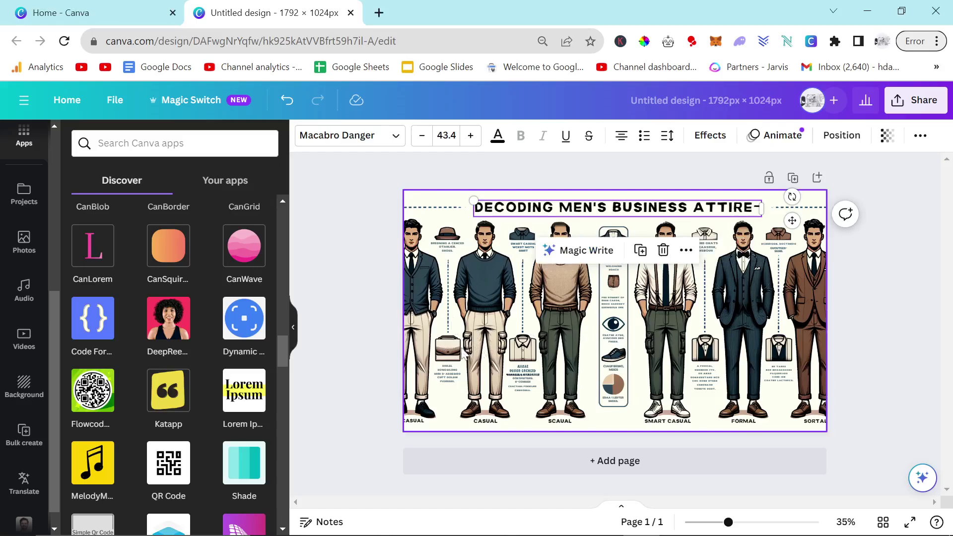
pyautogui.click(446, 374)
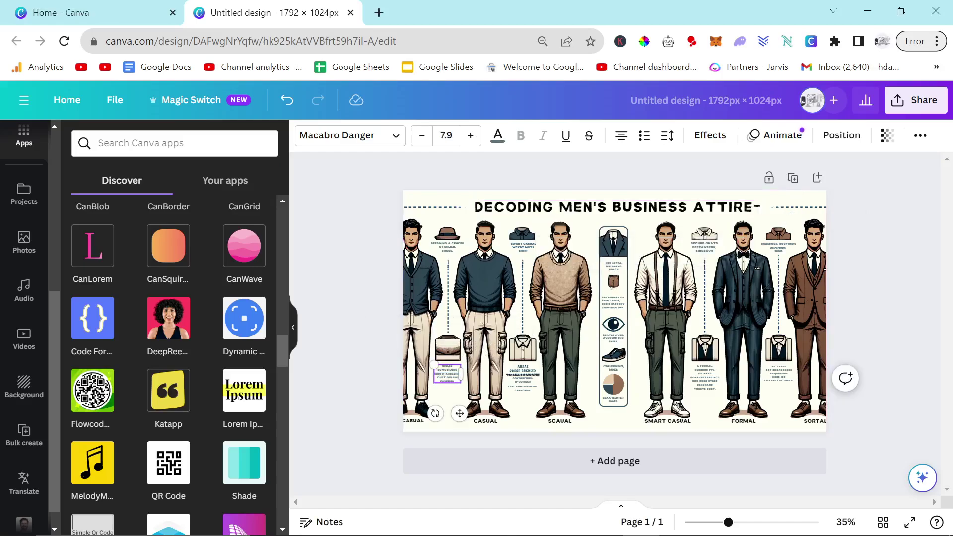
pyautogui.hotkey('ctrl', 'a')
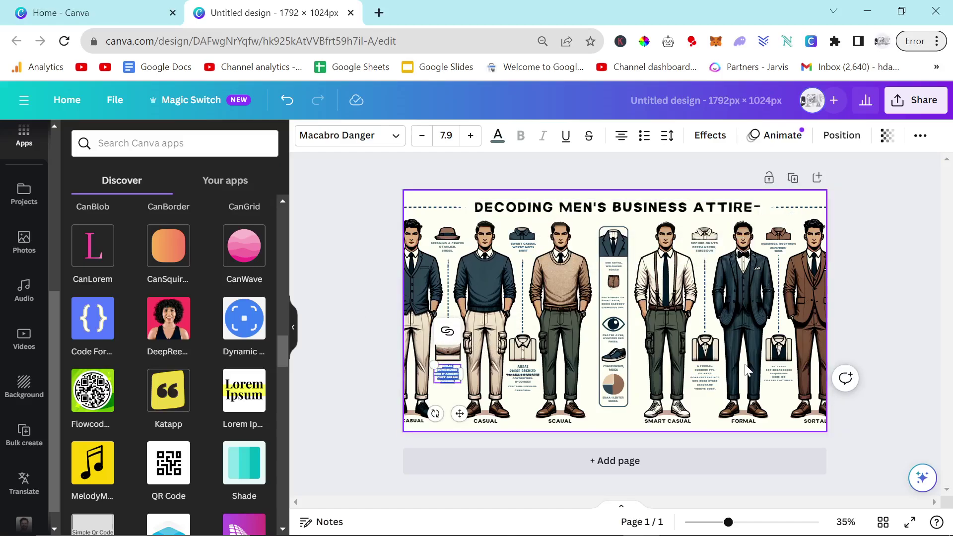
pyautogui.scroll(3, 715, 393)
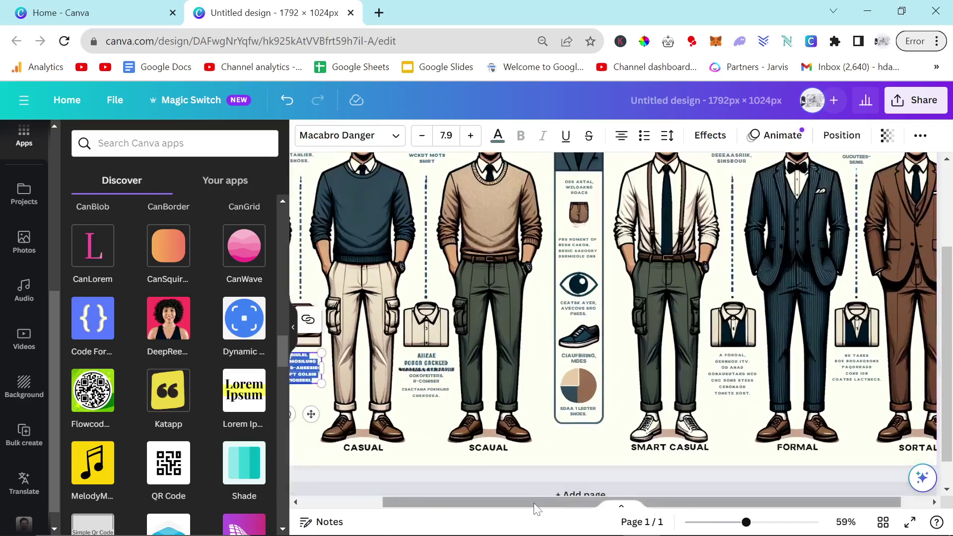
pyautogui.moveTo(534, 502); pyautogui.dragTo(430, 502)
pyautogui.doubleClick(331, 447)
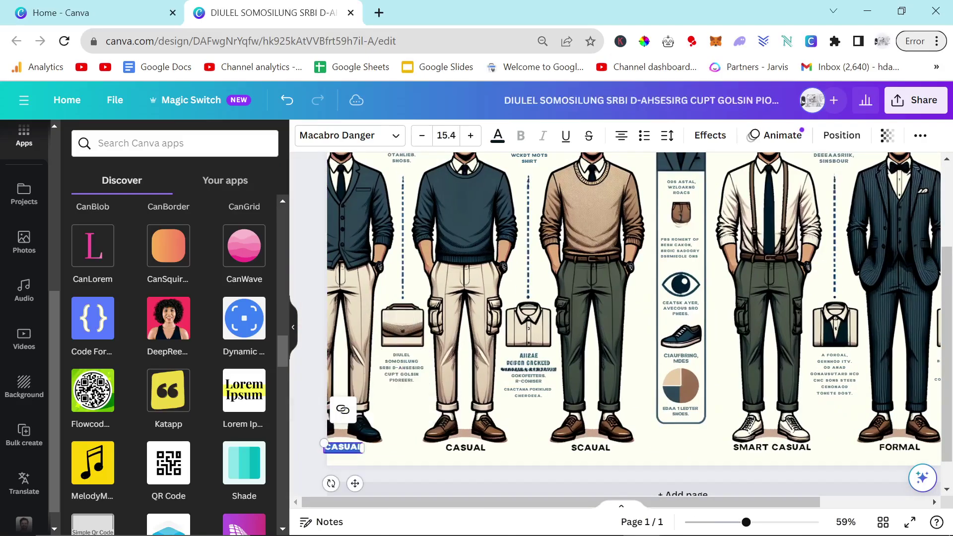
pyautogui.click(308, 437)
pyautogui.moveTo(350, 448); pyautogui.dragTo(356, 446)
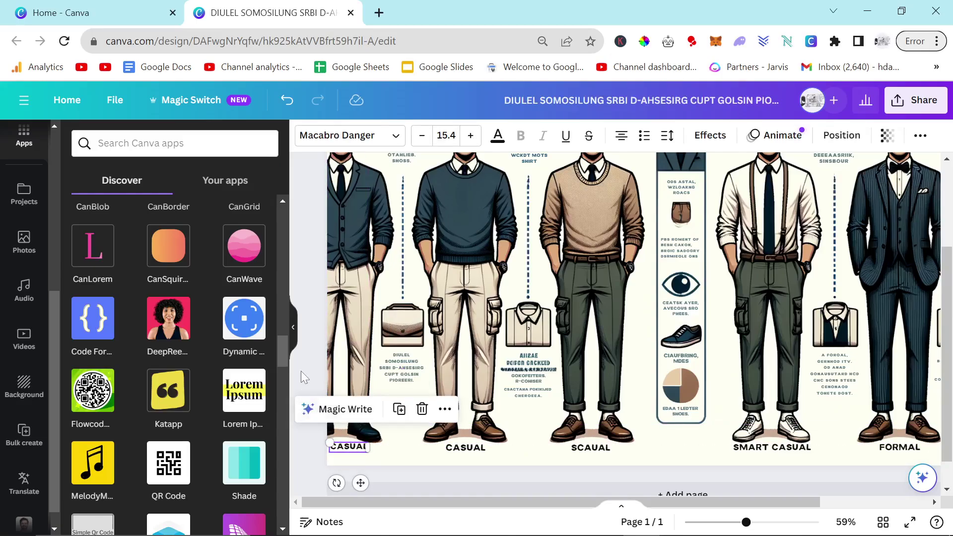
# Step: Replace the garbled caption under the briefcase with "Briefcase is great for work"
pyautogui.click(401, 381)
pyautogui.doubleClick(401, 375)
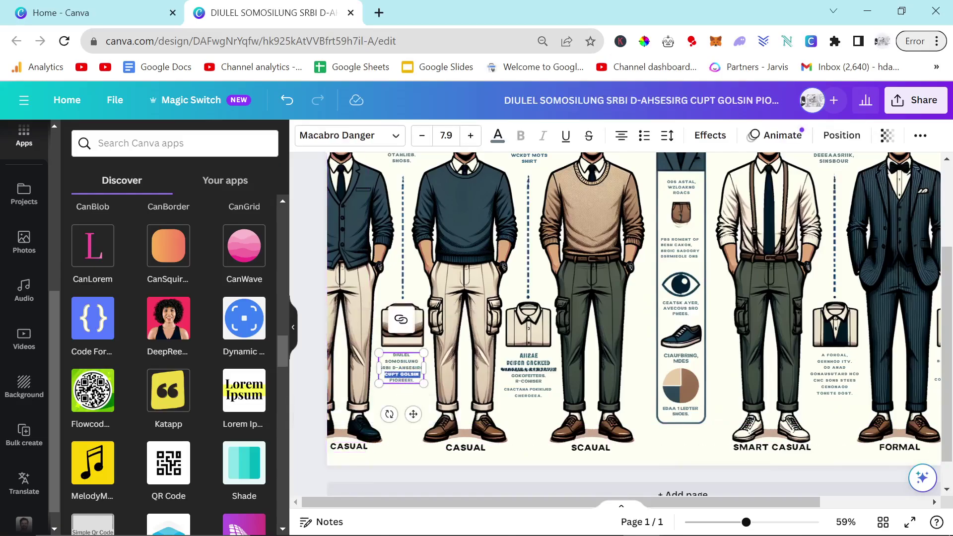
pyautogui.hotkey('ctrl', 'a')
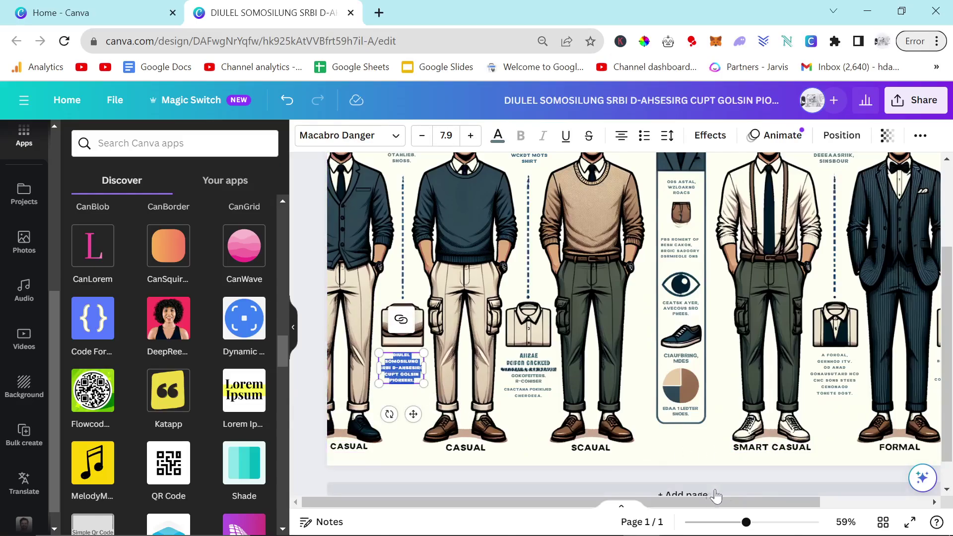
pyautogui.moveTo(720, 502); pyautogui.dragTo(660, 507)
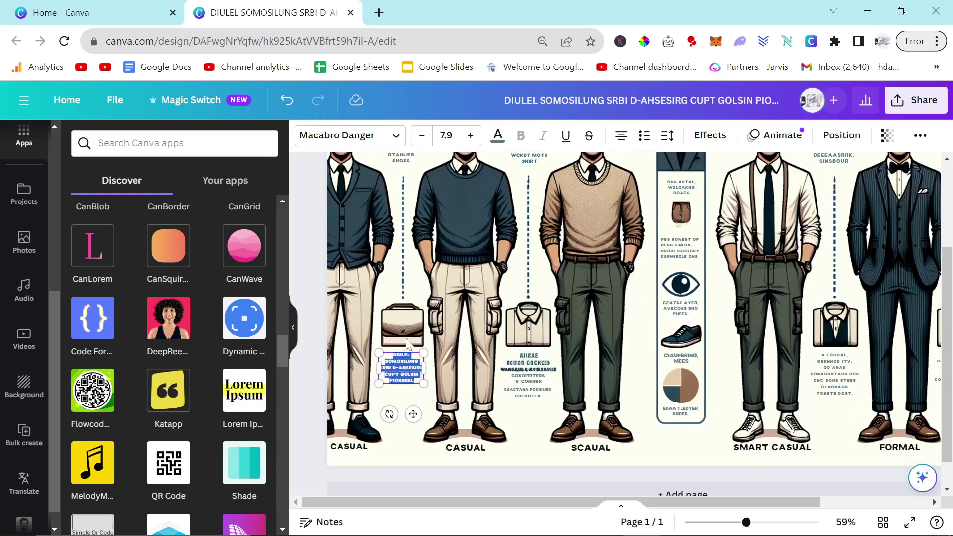
pyautogui.scroll(3, 407, 343)
pyautogui.click(403, 392)
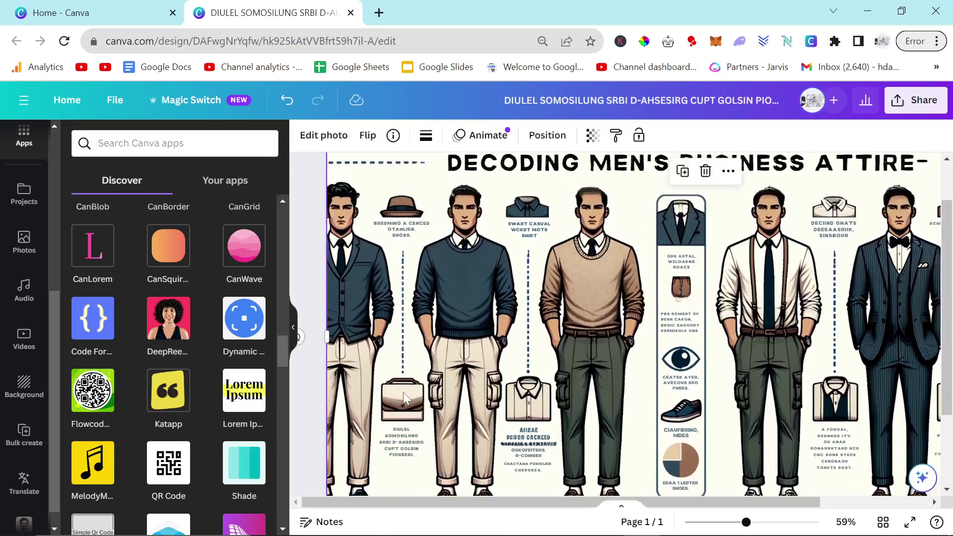
pyautogui.doubleClick(403, 452)
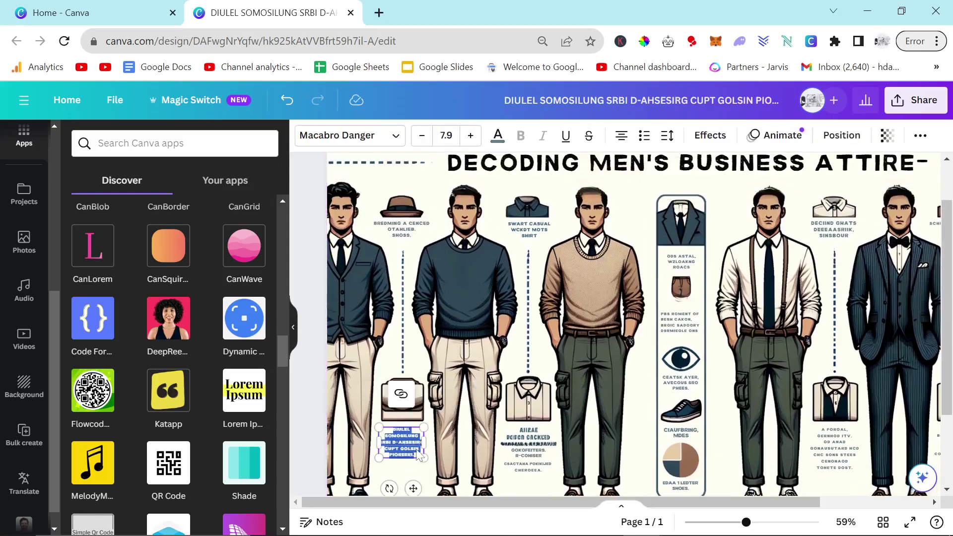
pyautogui.press('BackSpace')
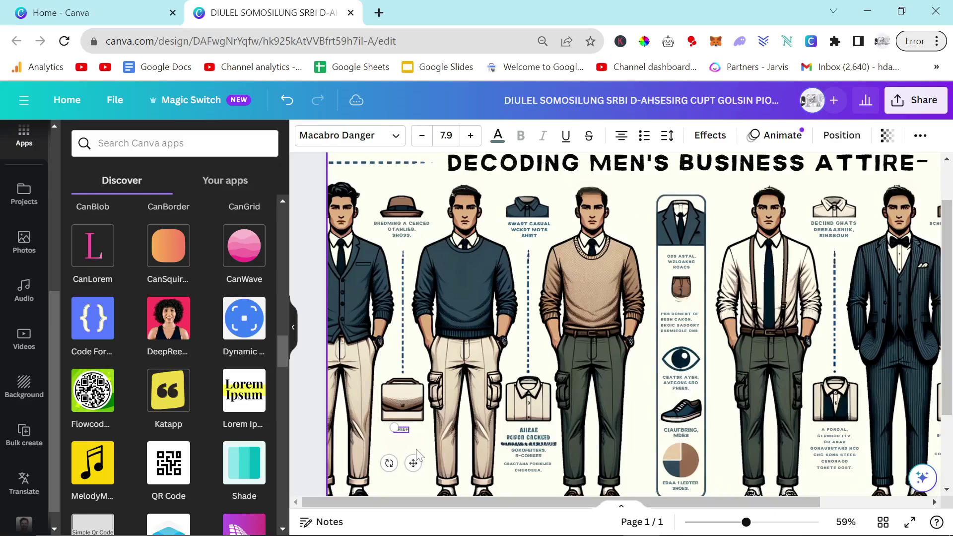
pyautogui.write('Briefcase is ')
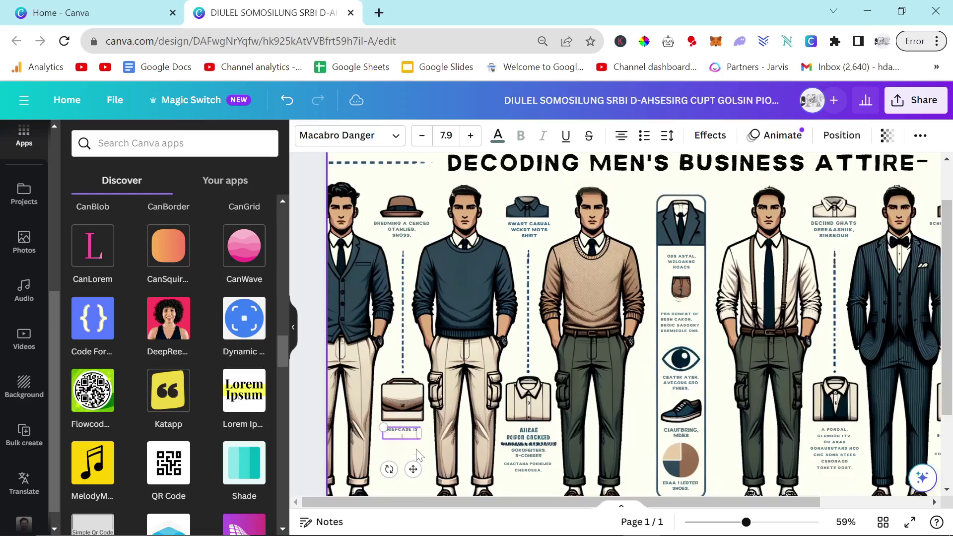
pyautogui.write('great for')
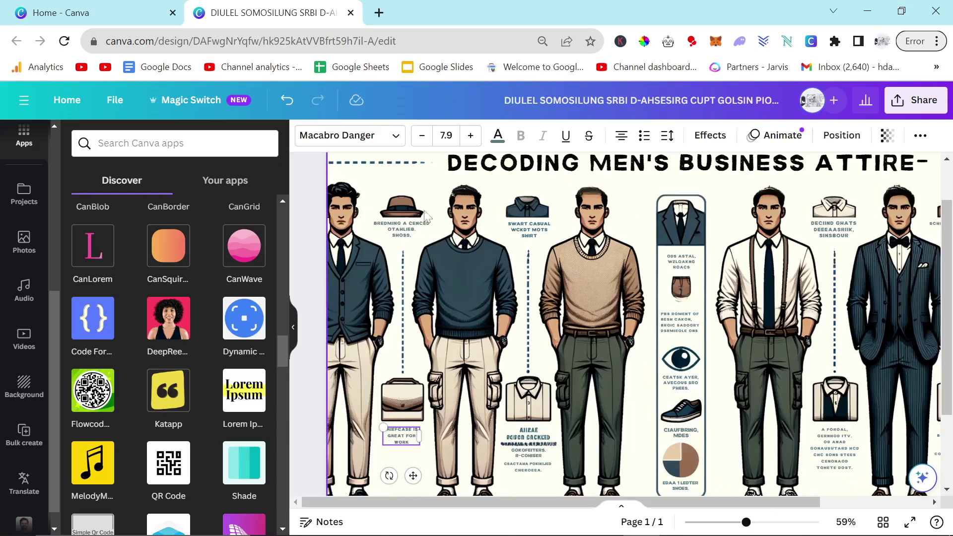
# Step: Replace the garbled caption under the hat with "Add a hat if you're feeling good"
pyautogui.tripleClick(397, 223)
pyautogui.moveTo(427, 224); pyautogui.dragTo(425, 236)
pyautogui.write('add a hat')
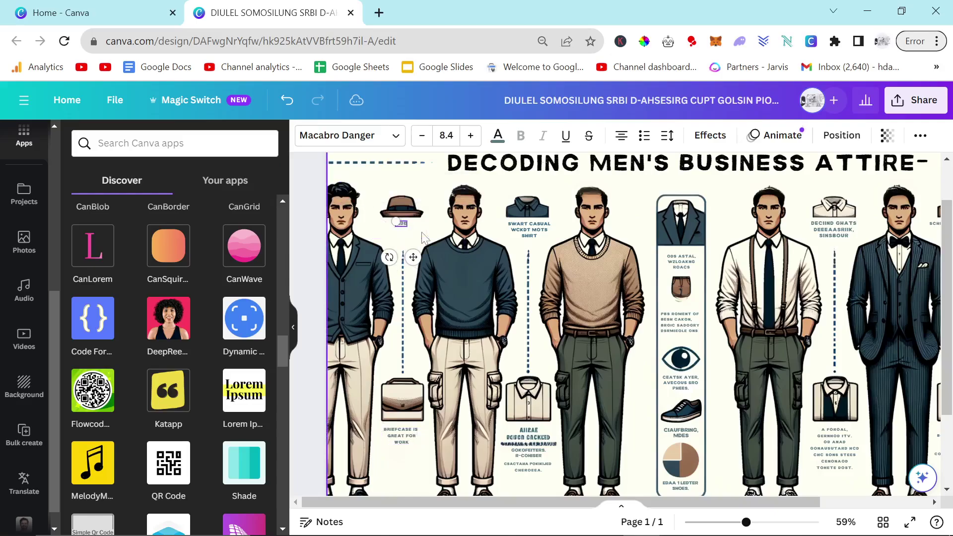
pyautogui.press('Return')
pyautogui.write("t if you're")
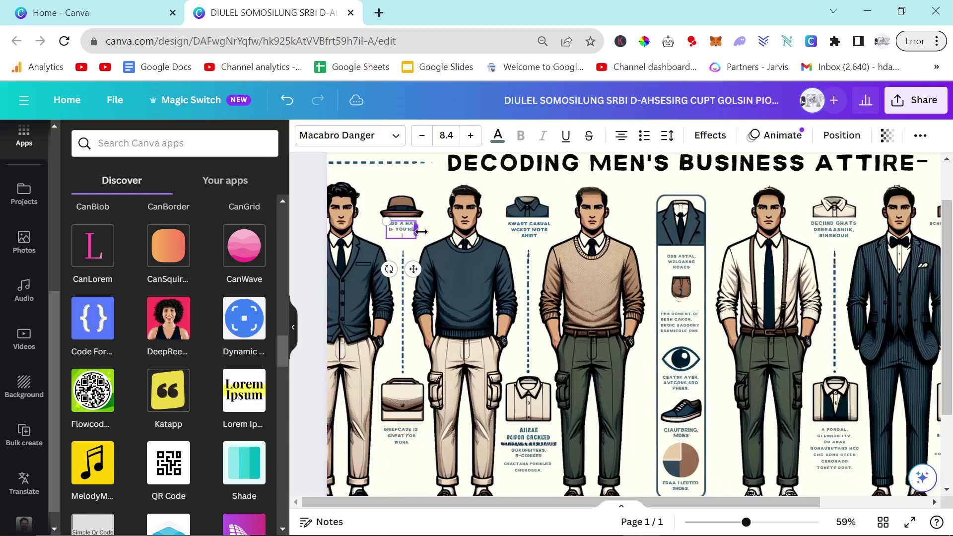
pyautogui.write('feeling good')
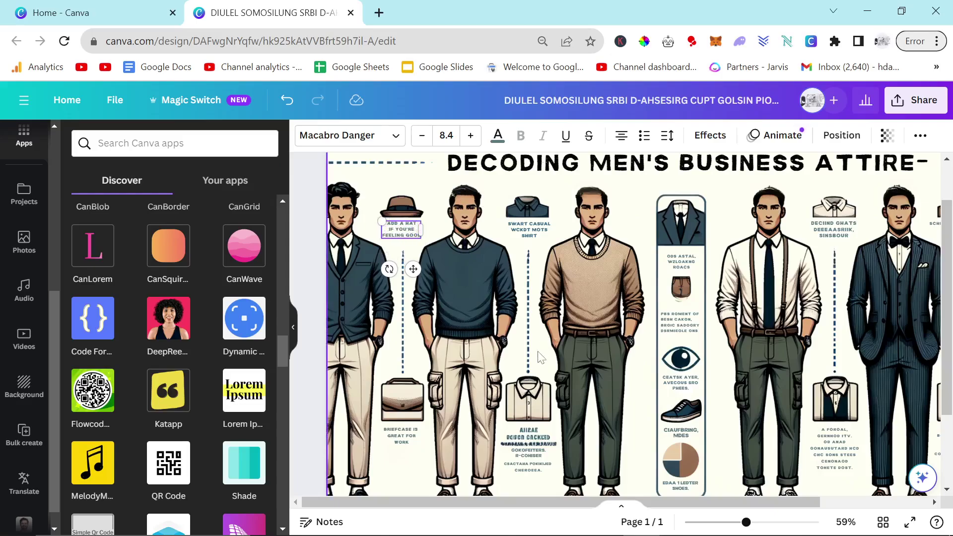
# Step: Delete the editable "Gokofeiters. R-comber" text under the folded shirt and try to delete the overlapping garbled lettering above it
pyautogui.scroll(-2, 528, 416)
pyautogui.click(528, 364)
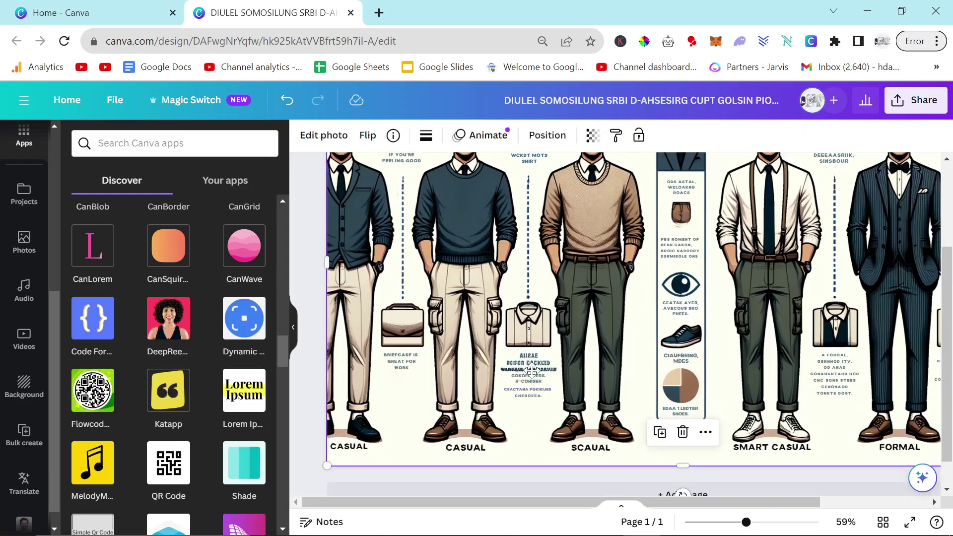
pyautogui.doubleClick(527, 365)
pyautogui.click(322, 323)
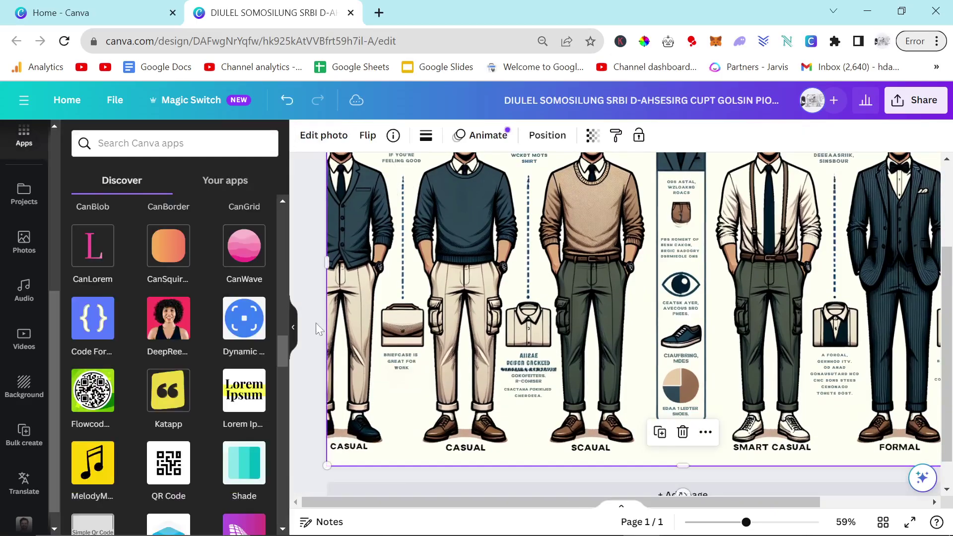
pyautogui.click(528, 381)
pyautogui.click(529, 382)
pyautogui.click(530, 382)
pyautogui.press('Delete')
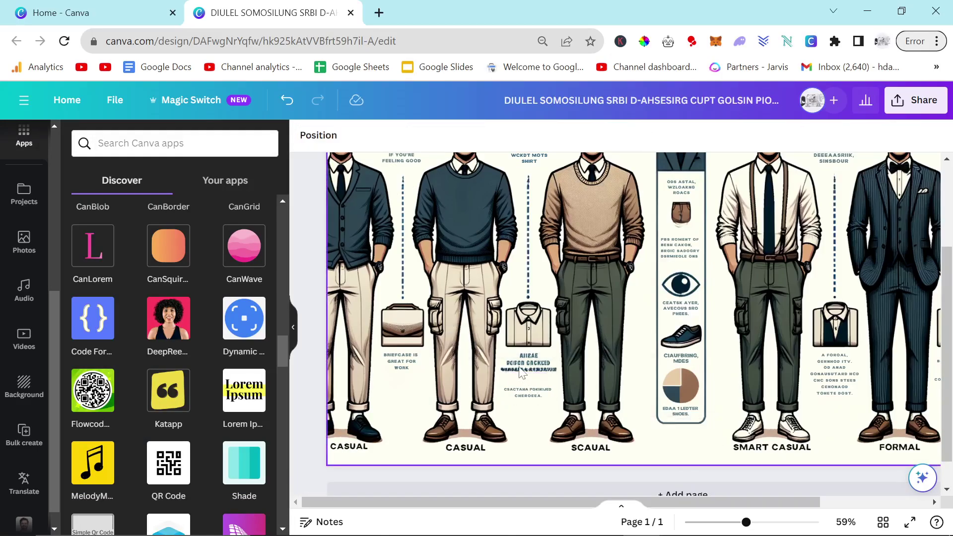
pyautogui.click(521, 373)
pyautogui.press('Delete')
# Step: Select the remaining garbled captions in turn, under the folded shirts and beside the Smart Casual and Formal men, to check they are editable
pyautogui.click(534, 395)
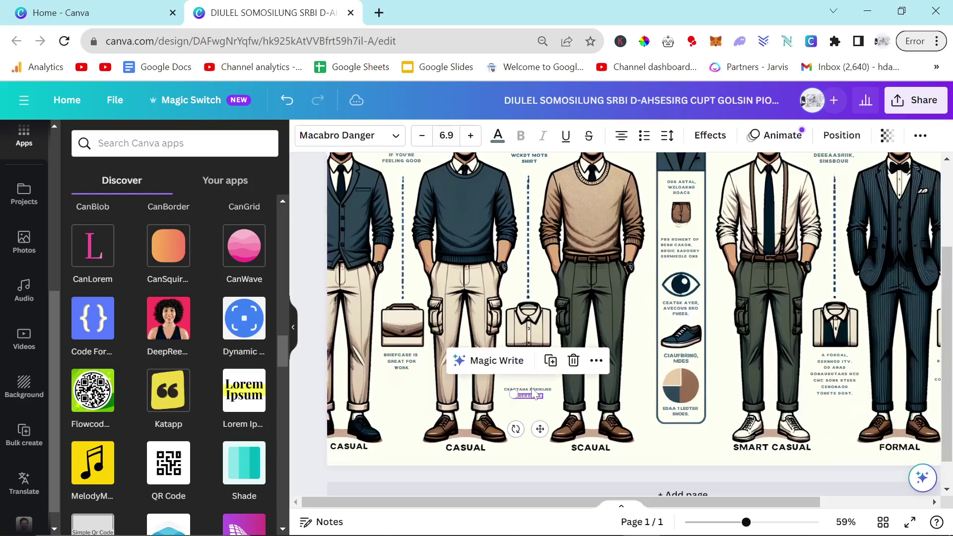
pyautogui.scroll(2, 535, 395)
pyautogui.click(529, 253)
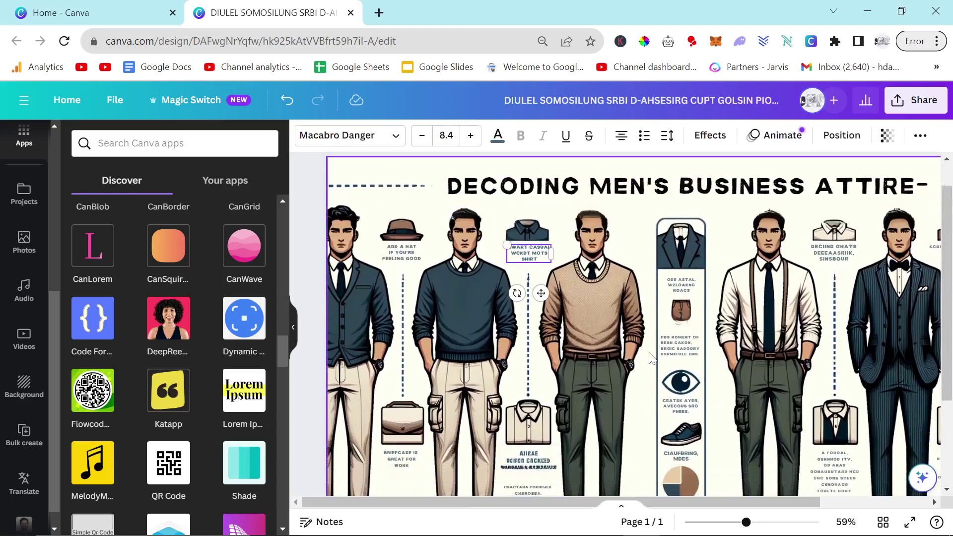
pyautogui.scroll(-2, 645, 353)
pyautogui.scroll(-2, 645, 347)
pyautogui.click(753, 416)
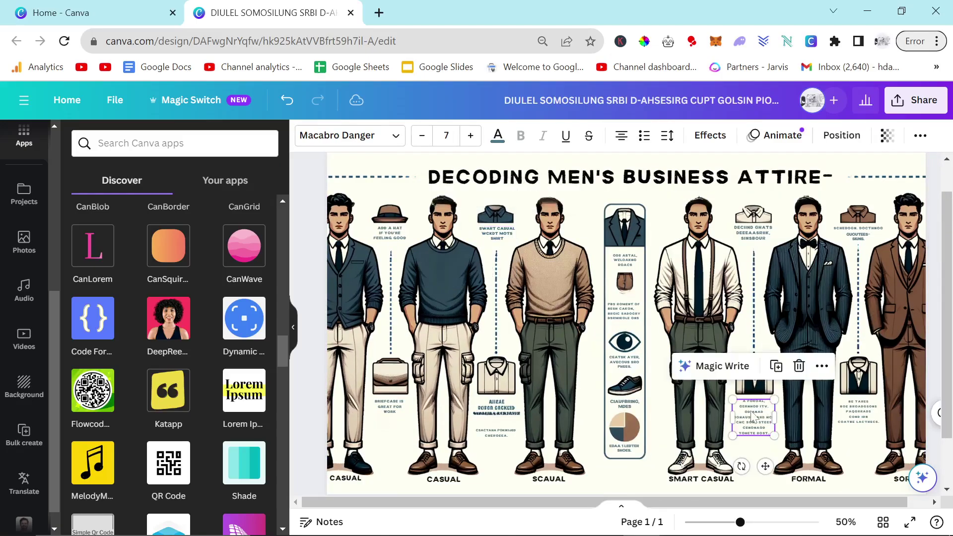
pyautogui.click(752, 236)
# Step: Erase the leftover garbled lettering under the folded shirt from the background image with Magic Eraser
pyautogui.click(473, 201)
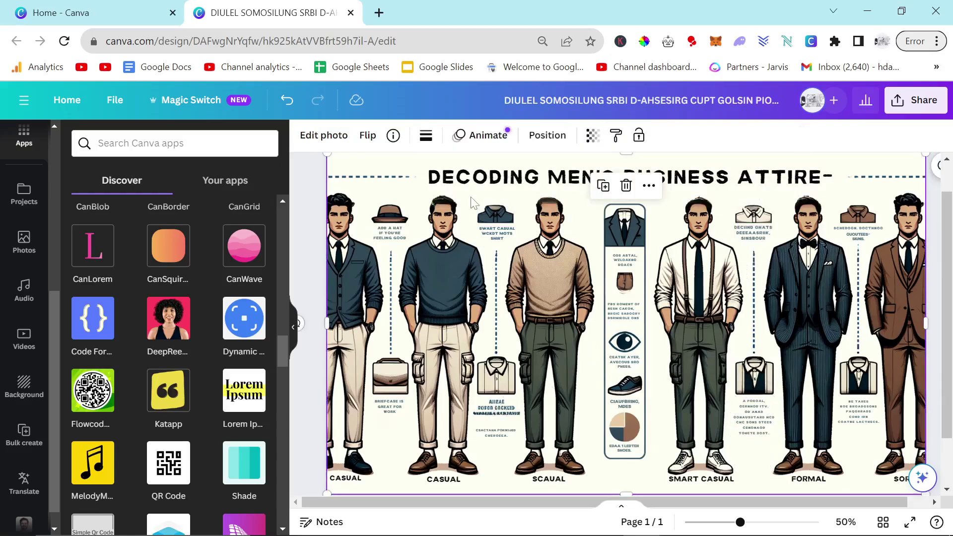
pyautogui.click(324, 135)
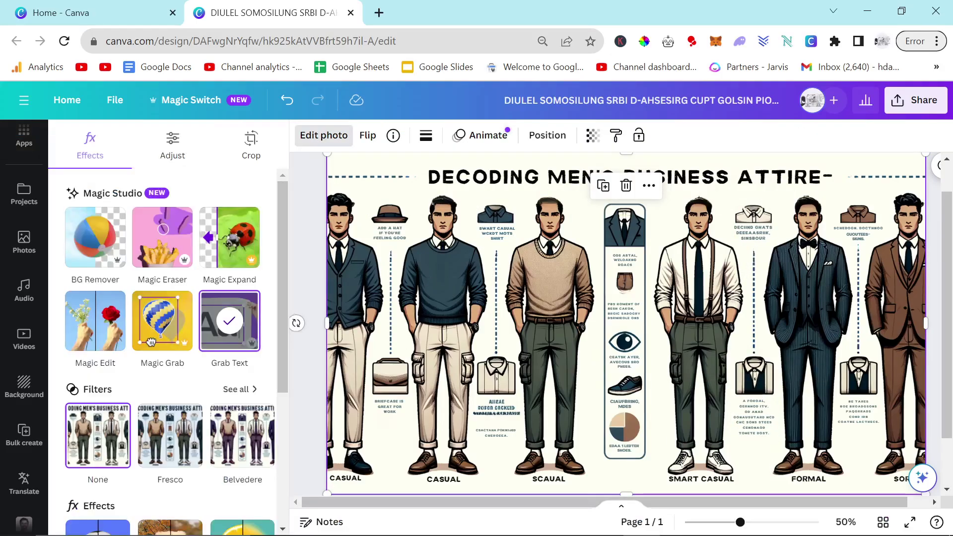
pyautogui.click(176, 240)
pyautogui.moveTo(482, 416)
pyautogui.mouseDown()
pyautogui.moveTo(508, 417)
pyautogui.moveTo(478, 417)
pyautogui.mouseUp()
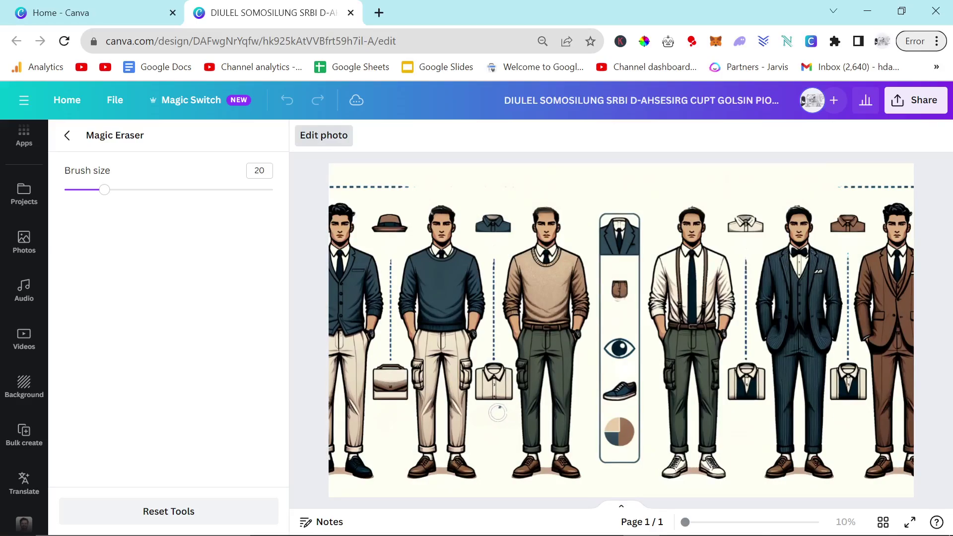
pyautogui.click(502, 411)
pyautogui.click(67, 135)
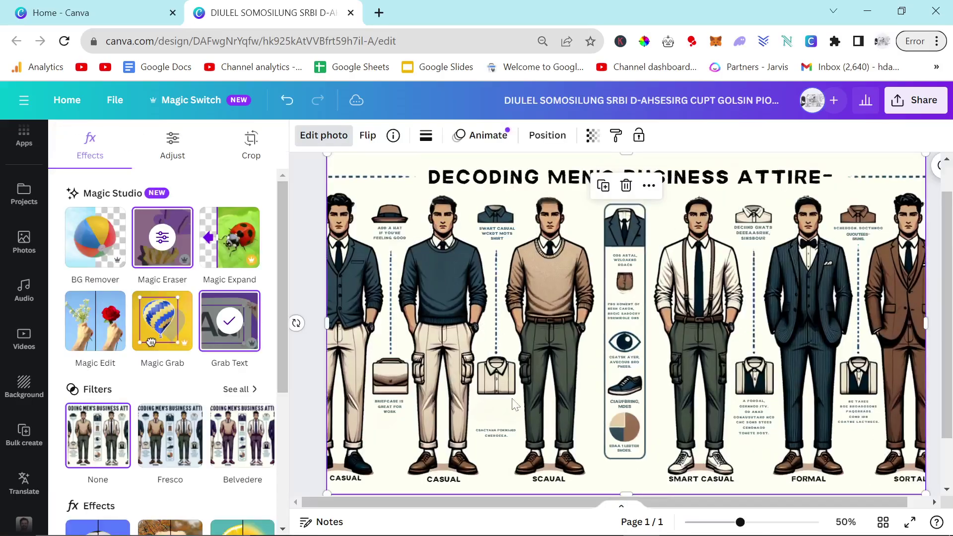
# Step: Place a copy of the briefcase caption under the folded light shirt and change its text to "CLASSIC PRESSED DRESS SHIRT"
pyautogui.click(395, 412)
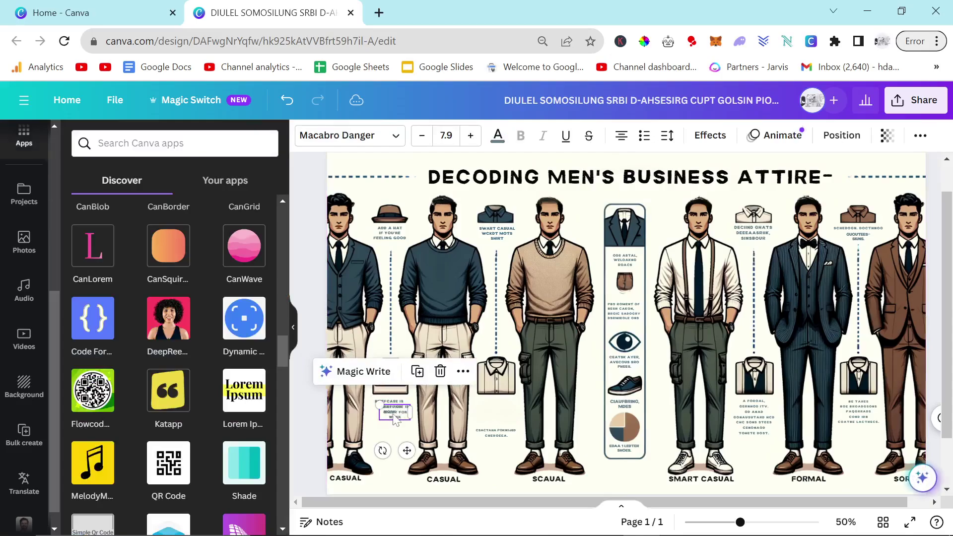
pyautogui.moveTo(394, 415); pyautogui.dragTo(494, 412)
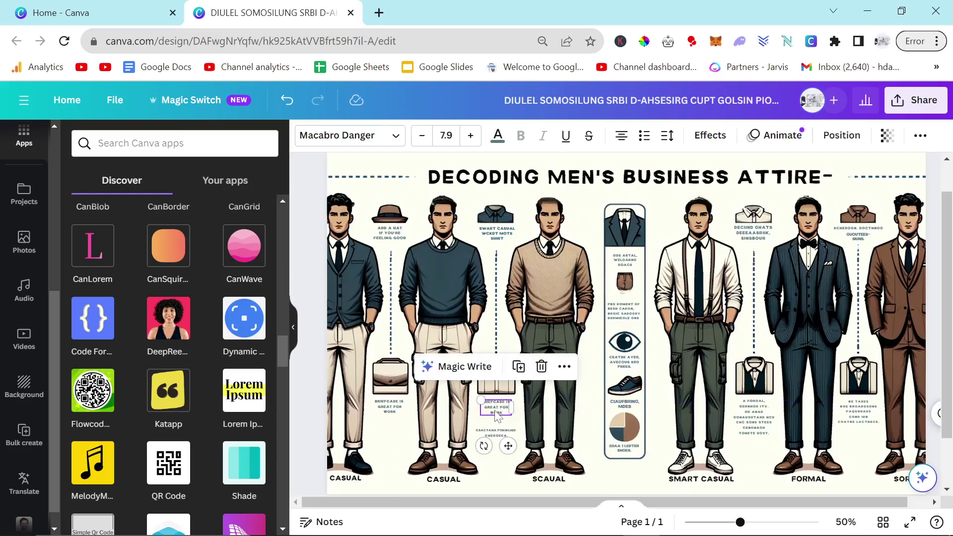
pyautogui.doubleClick(495, 414)
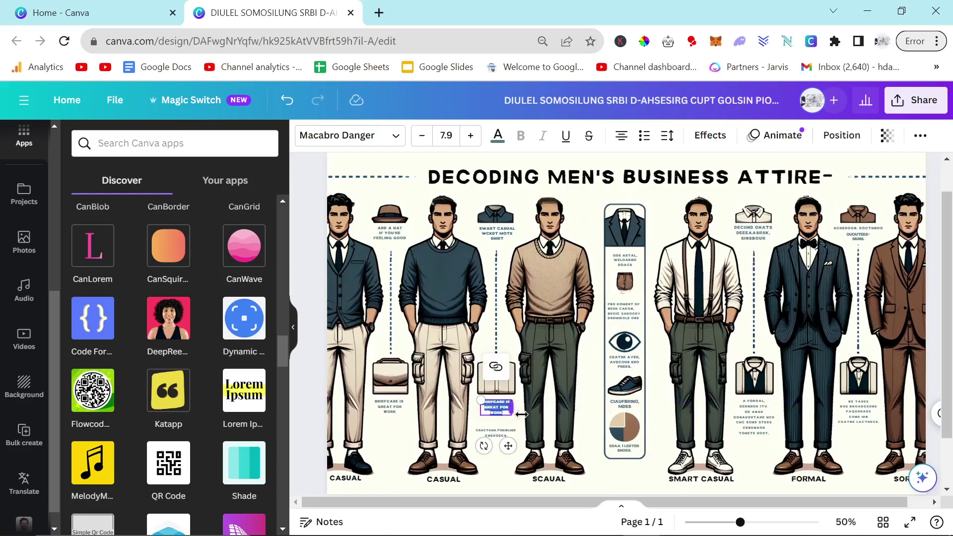
pyautogui.press('BackSpace')
pyautogui.write('CLASSIC PRESSED')
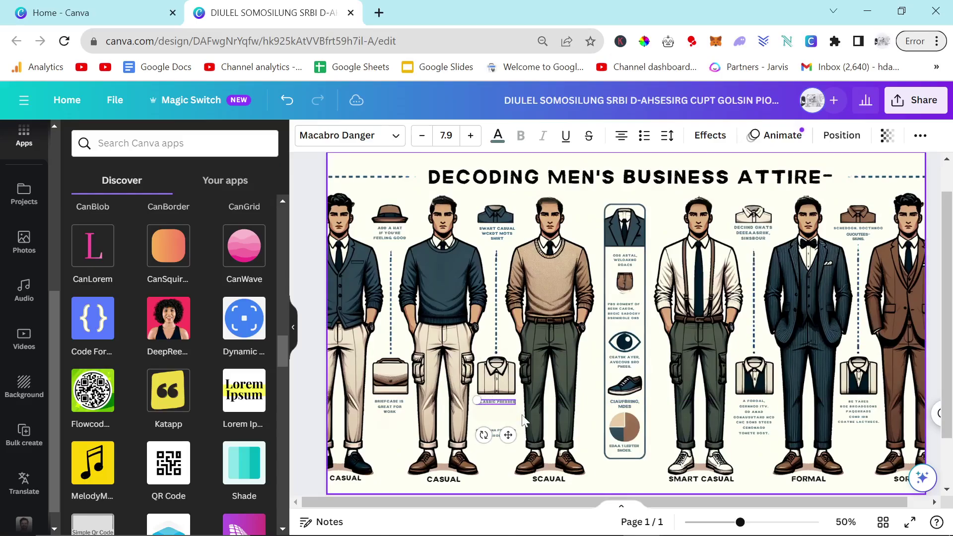
pyautogui.press('Return')
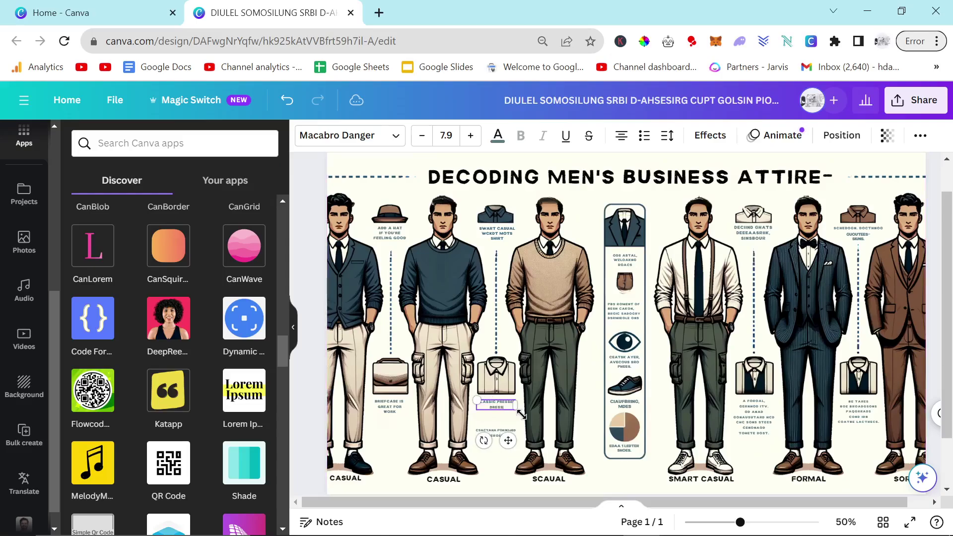
# Step: Add a third line reading "LIGHT COLOR" to the caption under the folded light shirt
pyautogui.doubleClick(487, 237)
pyautogui.click(497, 404)
pyautogui.press('Return')
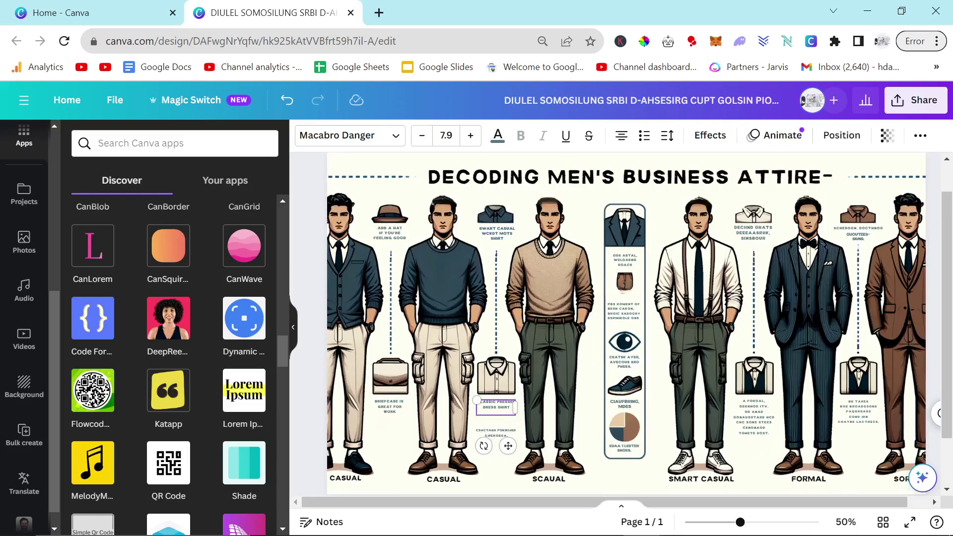
pyautogui.write('LIGHT COLOR')
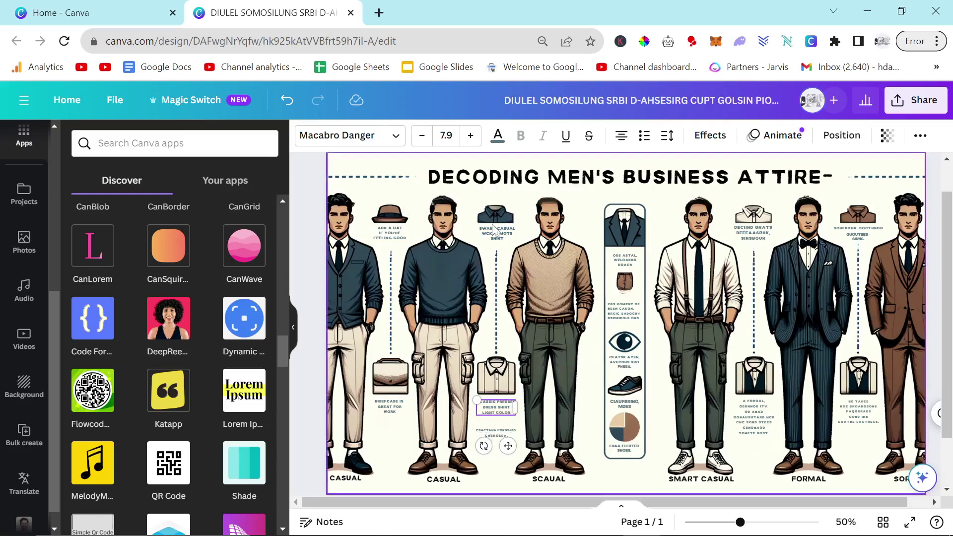
# Step: Replace the garbled caption under the dark blue shirt collar with "DARKER COLORED SHIRT FOR MORE CASUAL EVENT"
pyautogui.click(498, 239)
pyautogui.click(498, 239)
pyautogui.hotkey('ctrl', 'a')
pyautogui.write('DARK')
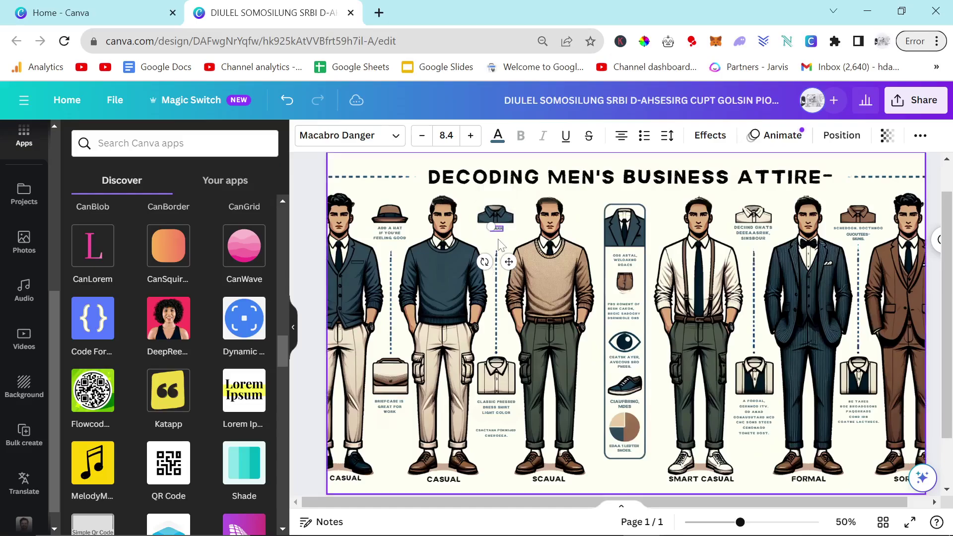
pyautogui.write('ER COLORED')
pyautogui.press('Return')
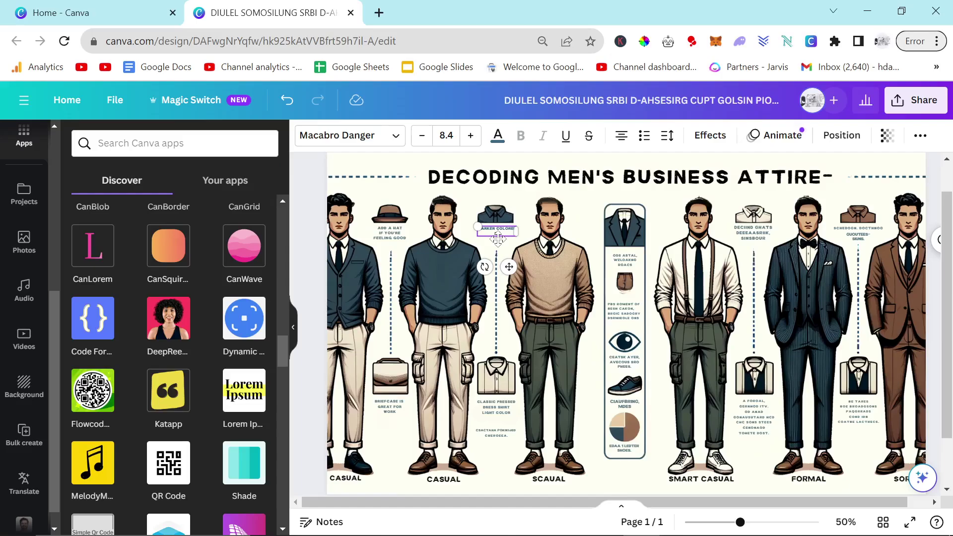
pyautogui.press('Return')
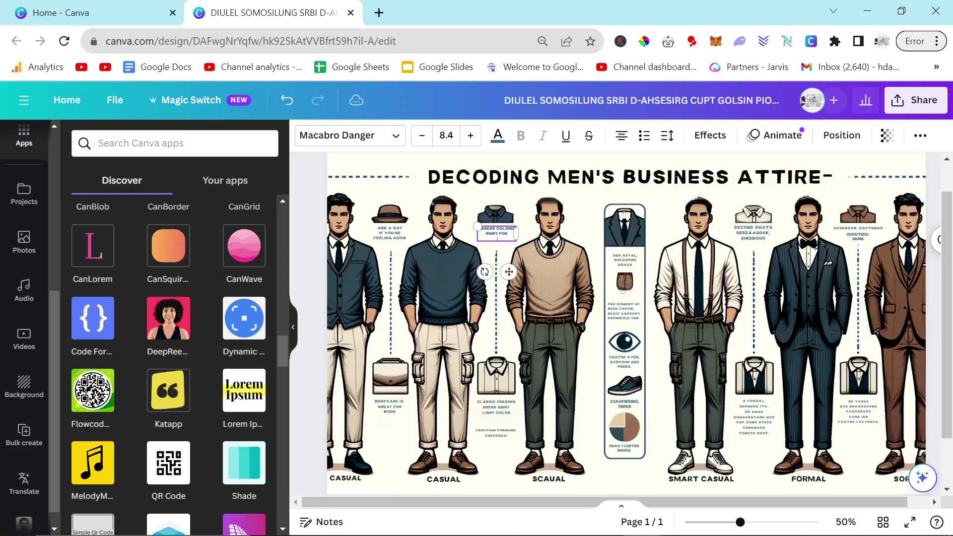
pyautogui.write('MORE CASUAL')
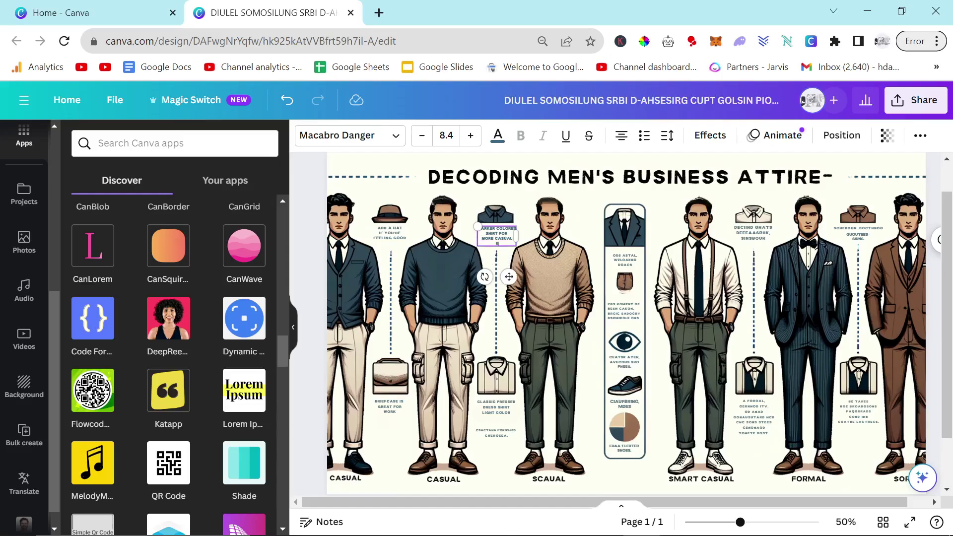
# Step: Change the misspelled "SCAUAL" label under the man in the tan sweater to "SPORTY CASUAL"
pyautogui.click(555, 480)
pyautogui.doubleClick(555, 480)
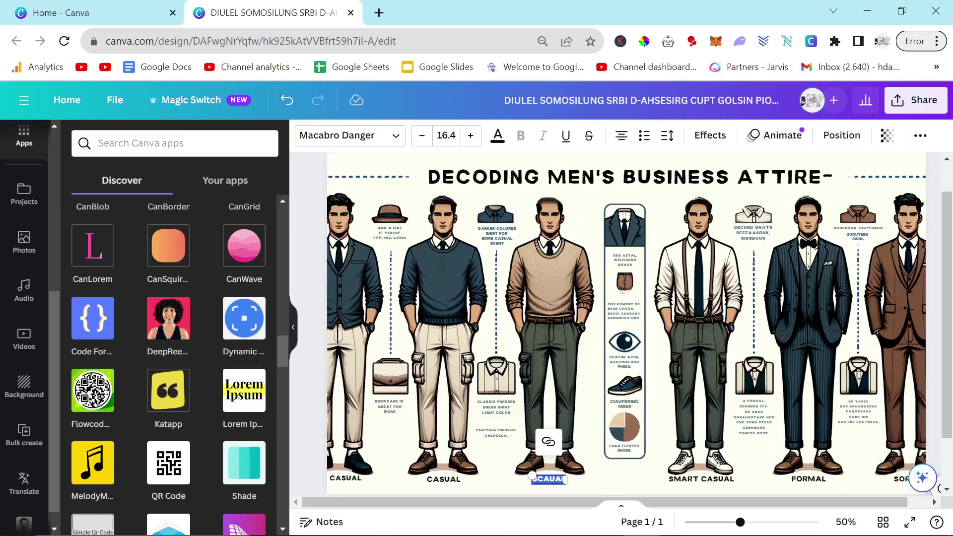
pyautogui.write('SPORTY CASUAL')
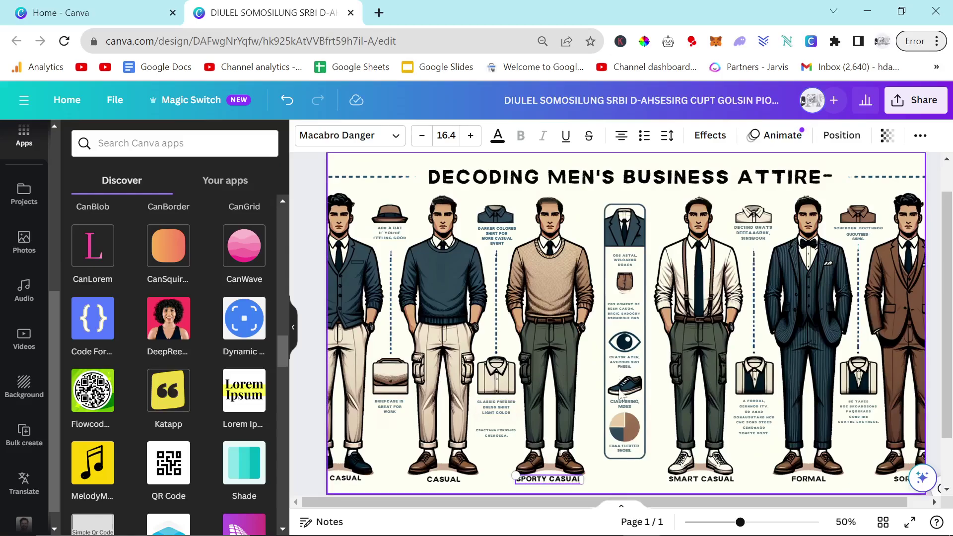
# Step: Replace the misspelled label under the man in the brown suit with "FORMAL" and fit it on one line inside the page
pyautogui.moveTo(527, 503); pyautogui.dragTo(548, 502)
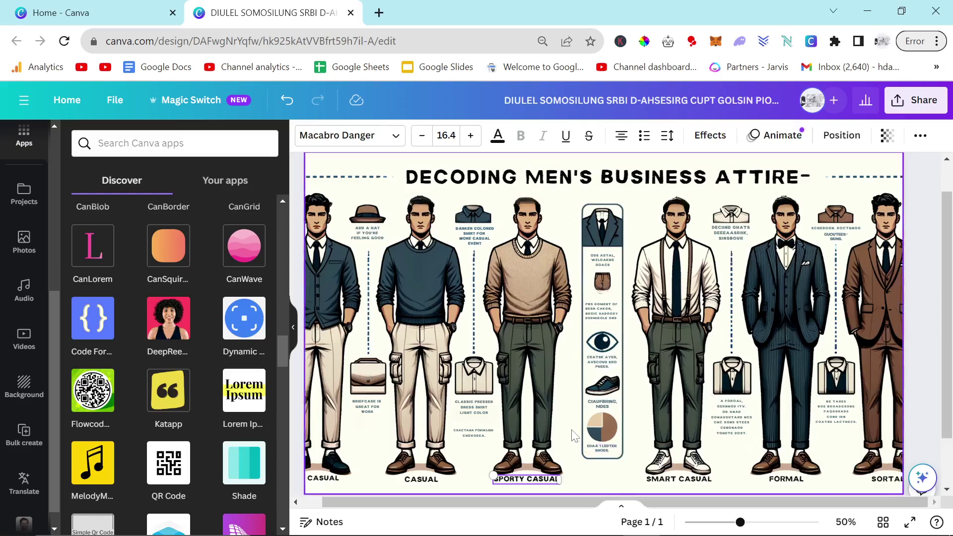
pyautogui.scroll(-2, 572, 434)
pyautogui.click(912, 303)
pyautogui.moveTo(891, 520)
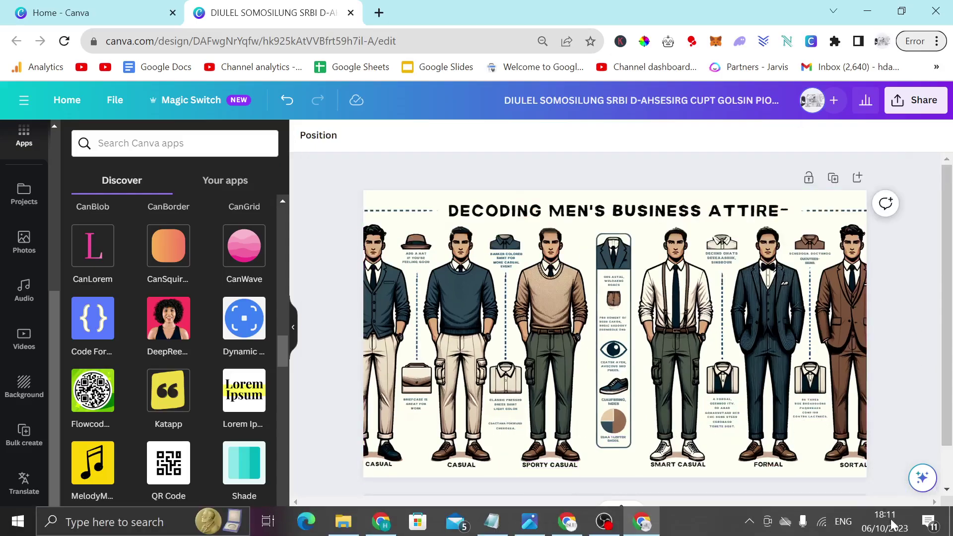
pyautogui.doubleClick(853, 469)
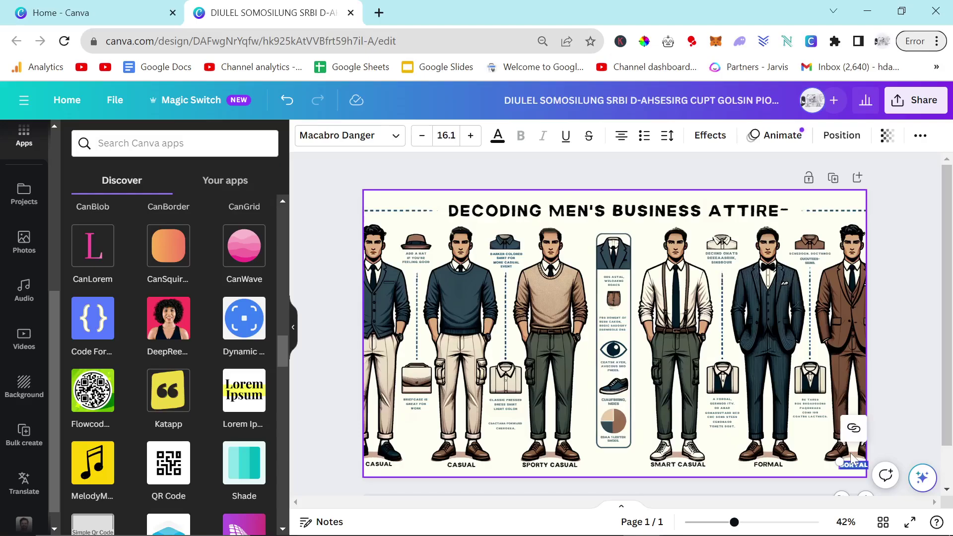
pyautogui.write('FORMAL')
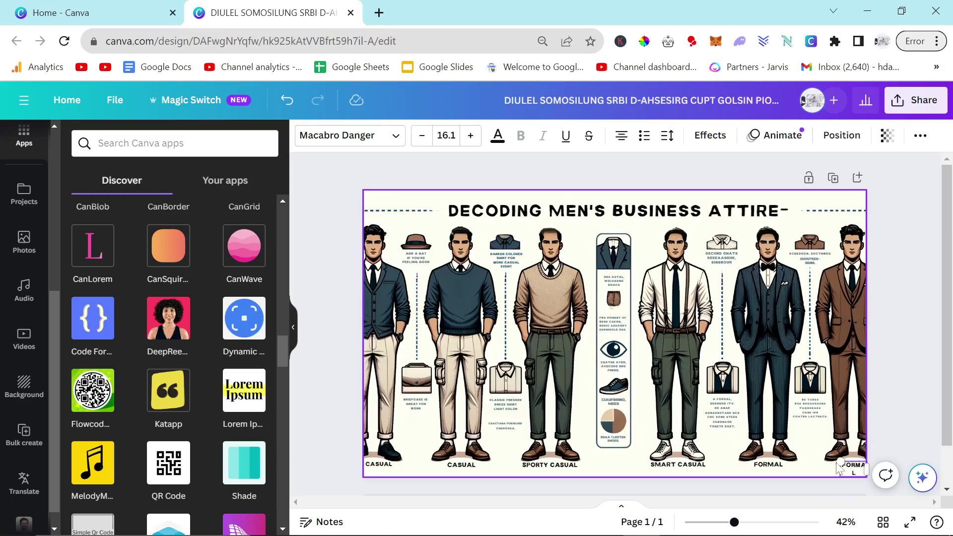
pyautogui.moveTo(874, 471); pyautogui.dragTo(852, 466)
pyautogui.click(912, 392)
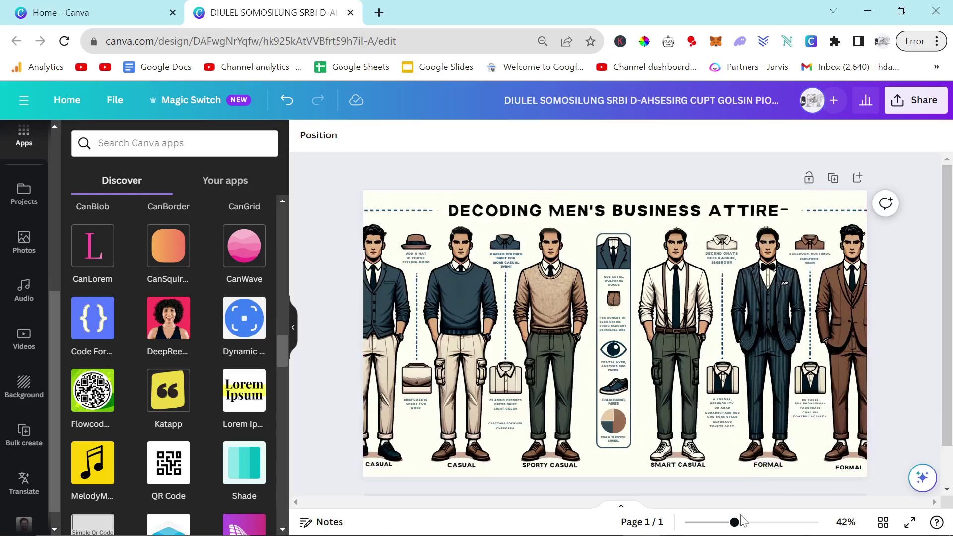
# Step: Replace the garbled caption under the suit jacket in the central panel with "CLASSIC LAPEL SUIT WITH TIE"
pyautogui.moveTo(734, 522); pyautogui.dragTo(747, 524)
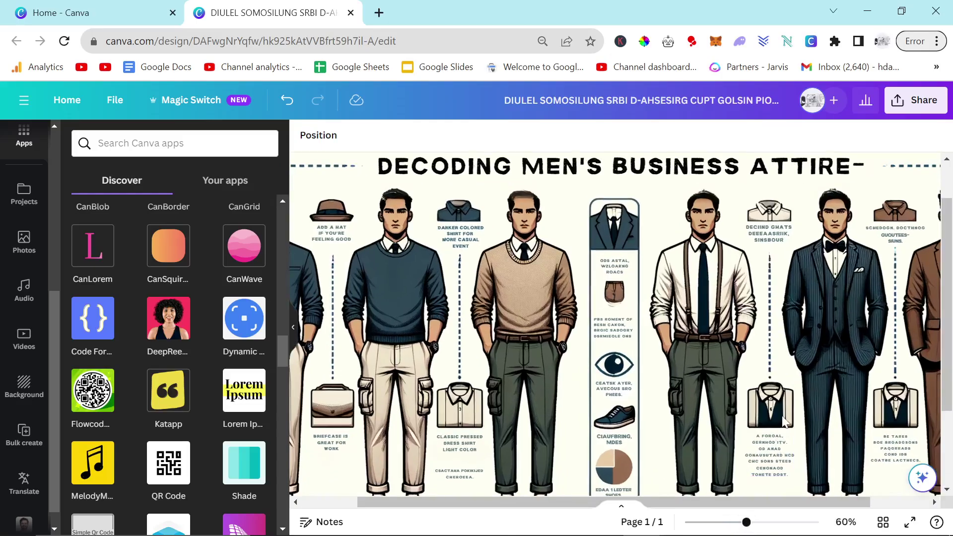
pyautogui.doubleClick(764, 235)
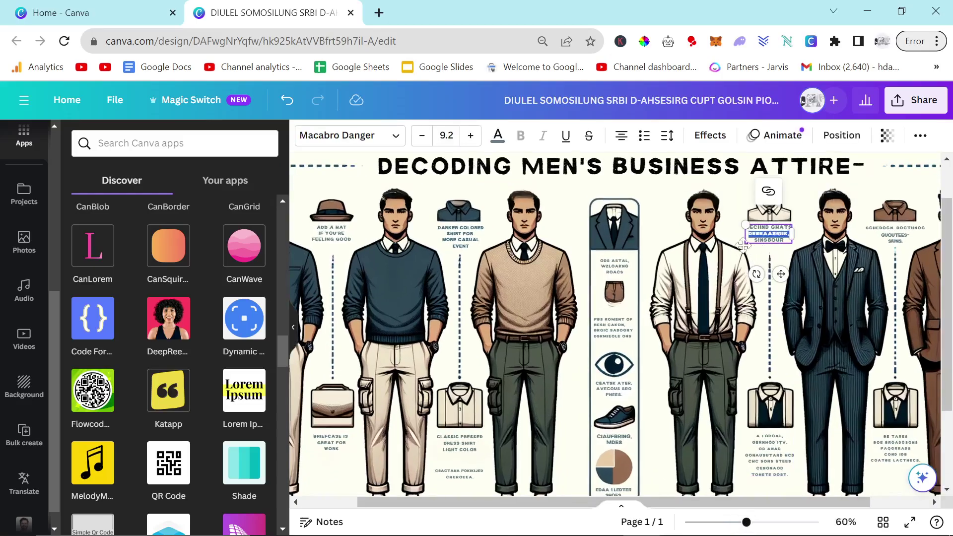
pyautogui.click(610, 262)
pyautogui.click(615, 268)
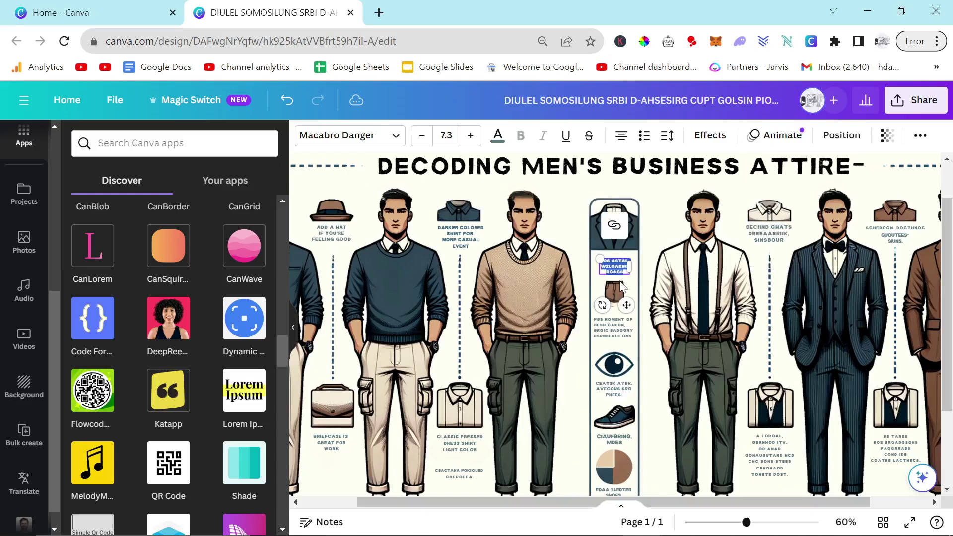
pyautogui.write('CLASSIC LAPEL')
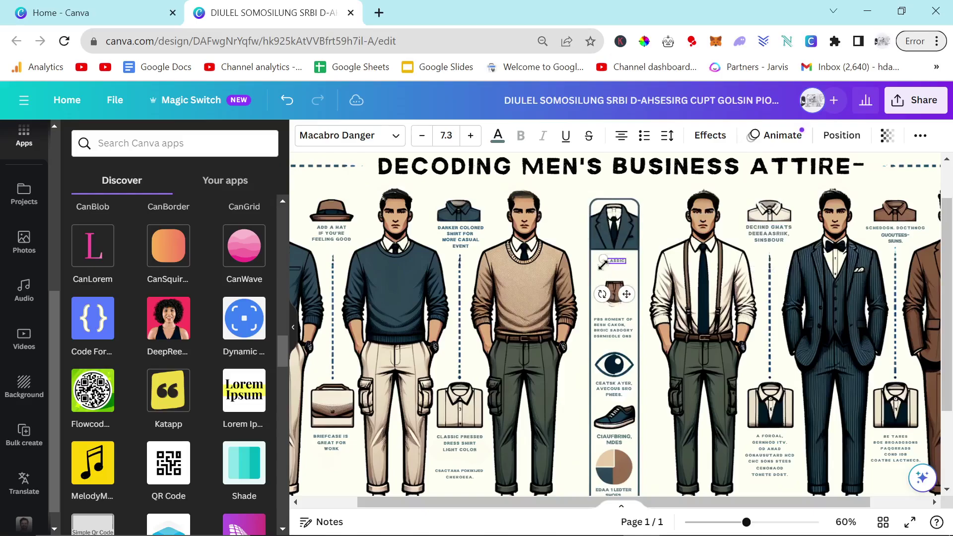
pyautogui.write(' SUIT WITH TIE')
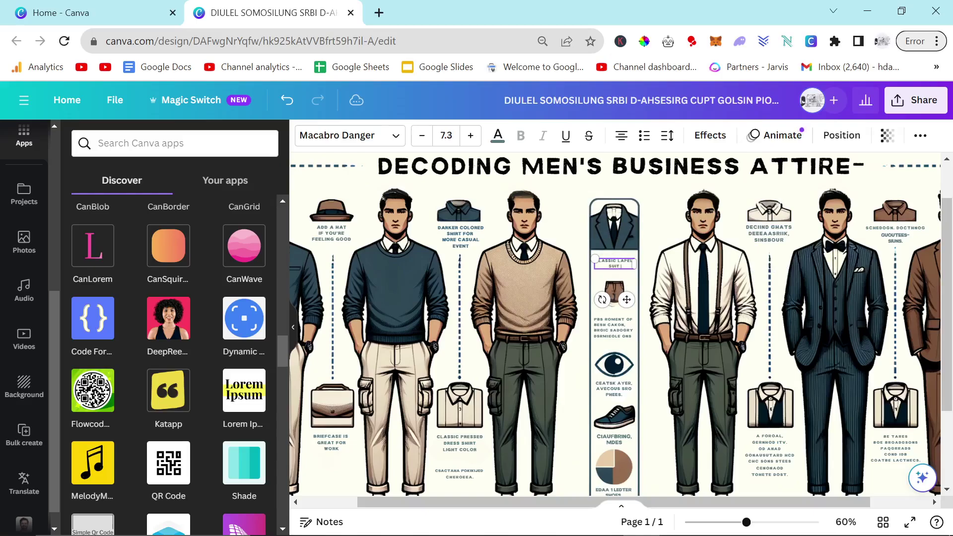
# Step: Replace the garbled caption under the brown trousers item in the central panel with "CARGO SLACKS OR PANTS ARE GREAT"
pyautogui.click(609, 331)
pyautogui.click(605, 335)
pyautogui.write('CARGO SLACKS OR F')
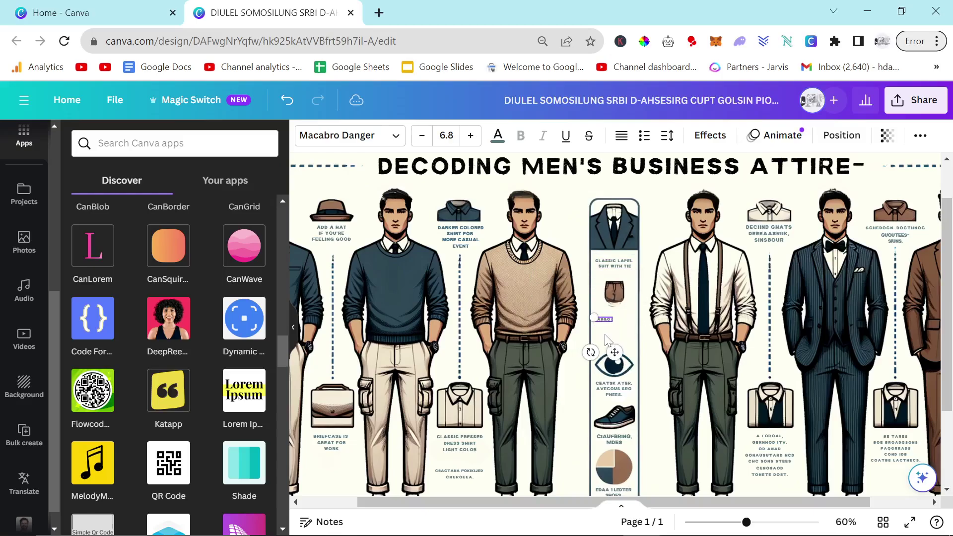
pyautogui.press('BackSpace')
pyautogui.press('BackSpace')
pyautogui.press('BackSpace')
pyautogui.press('BackSpace')
pyautogui.press('BackSpace')
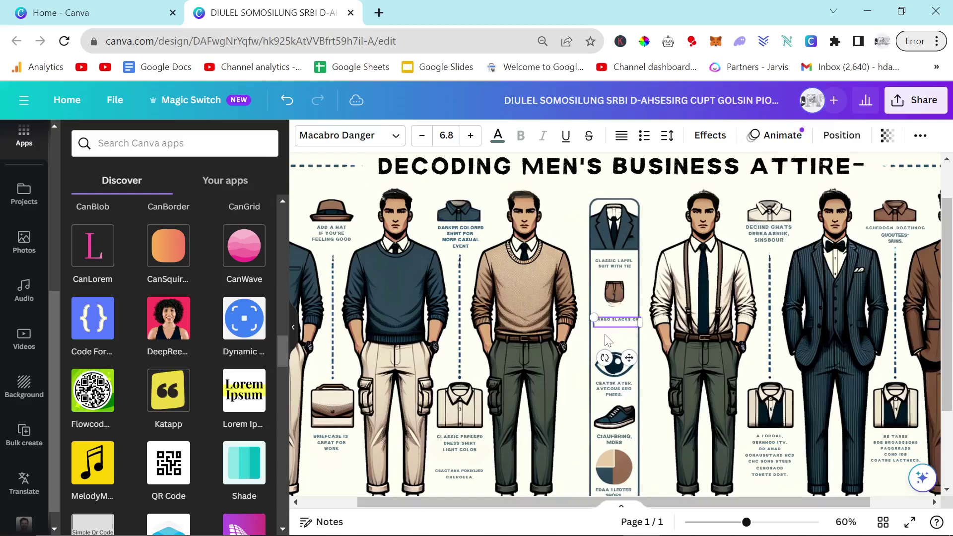
pyautogui.write('OR PANTS ARE')
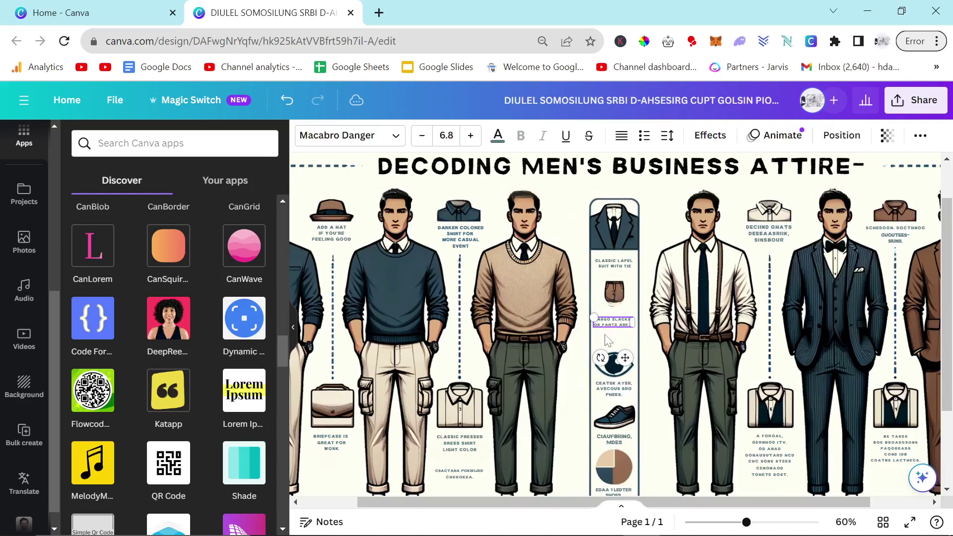
pyautogui.write(' GREAT')
# Step: Replace the central panel's garbled captions with "CHANGE YOUR EYE COLOR?" under the eye and "MATCH COLORS" under the shoe
pyautogui.doubleClick(622, 392)
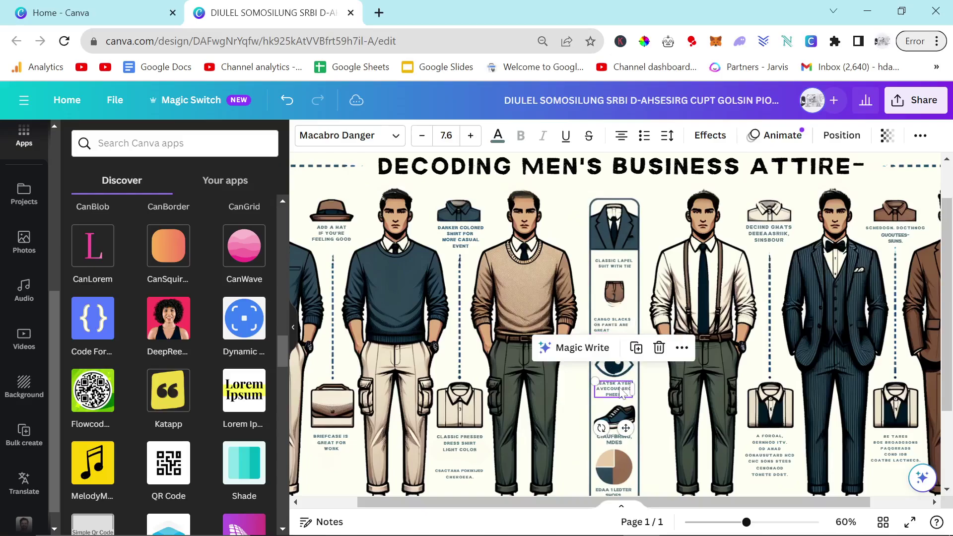
pyautogui.write('GLA')
pyautogui.write('HANGE YOU')
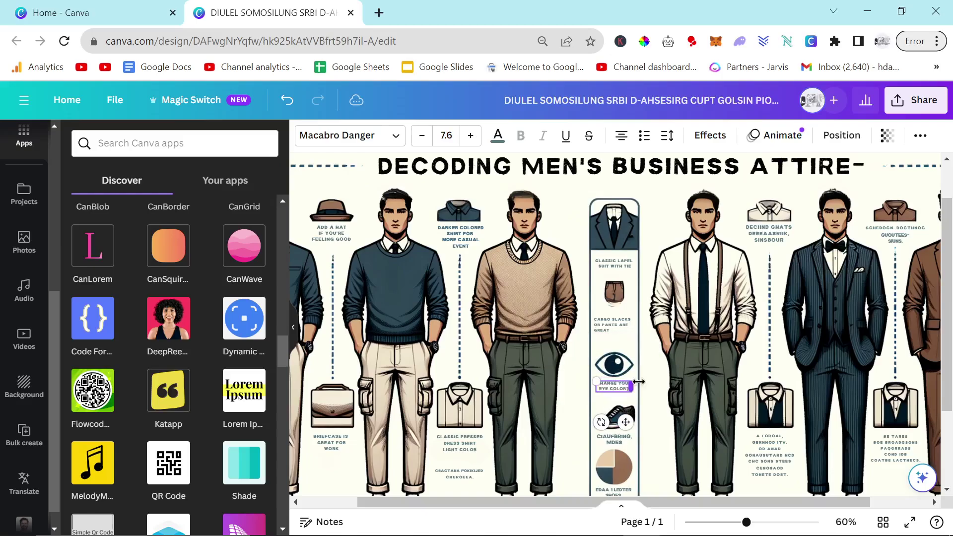
pyautogui.scroll(-1, 644, 398)
pyautogui.doubleClick(615, 363)
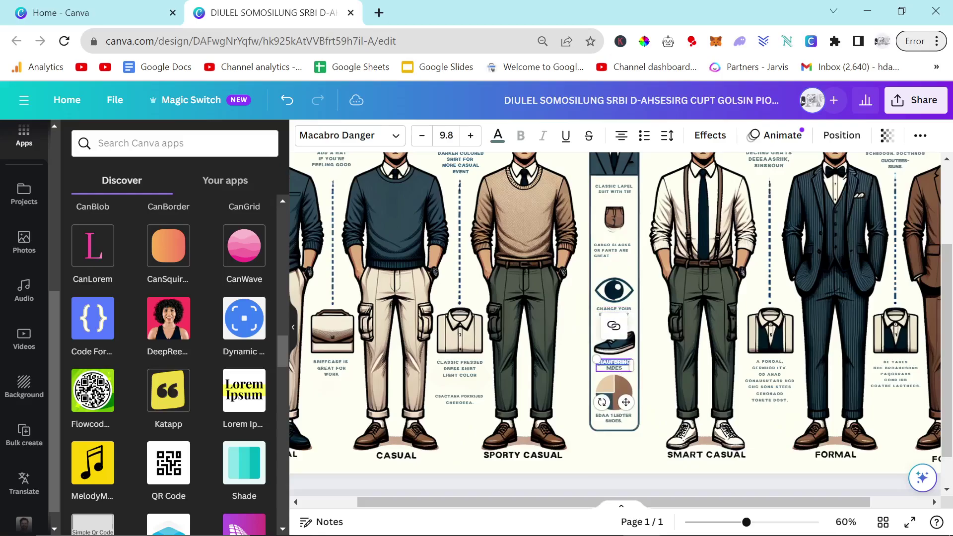
pyautogui.write('MATCH COLORS')
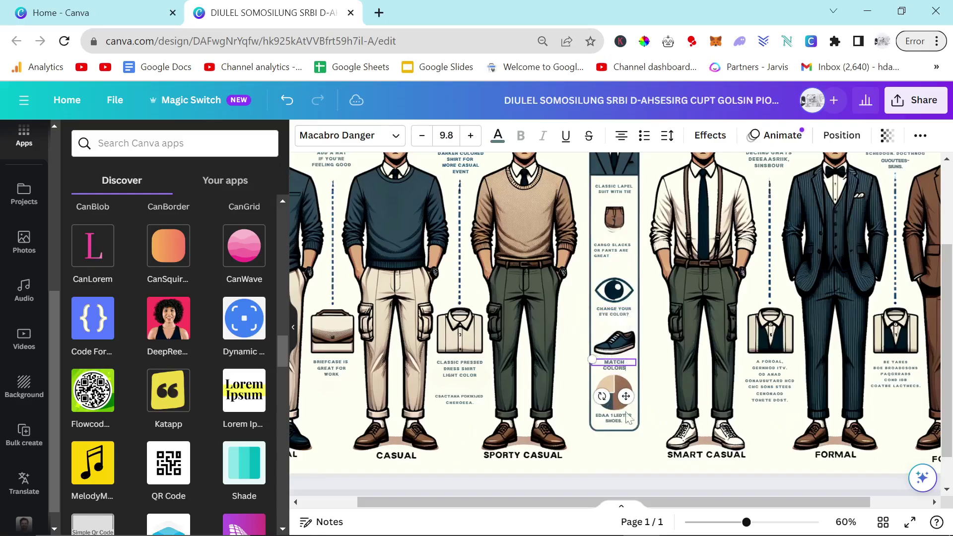
# Step: Replace the garbled caption under the pie chart in the central panel with "COLOR WHEEL"
pyautogui.click(619, 423)
pyautogui.tripleClick(620, 423)
pyautogui.write('COLOR WEEL')
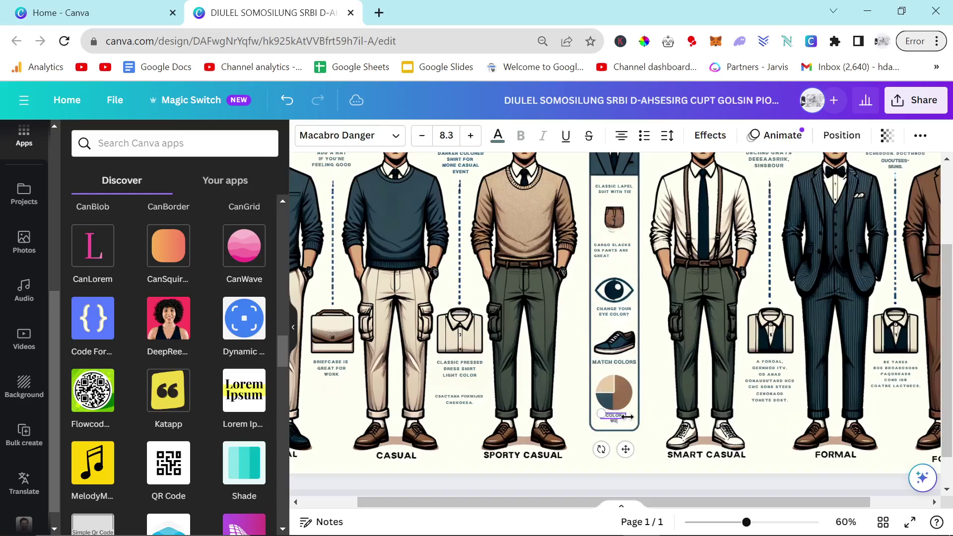
pyautogui.press('BackSpace')
pyautogui.press('BackSpace')
pyautogui.press('BackSpace')
pyautogui.write('HEEL')
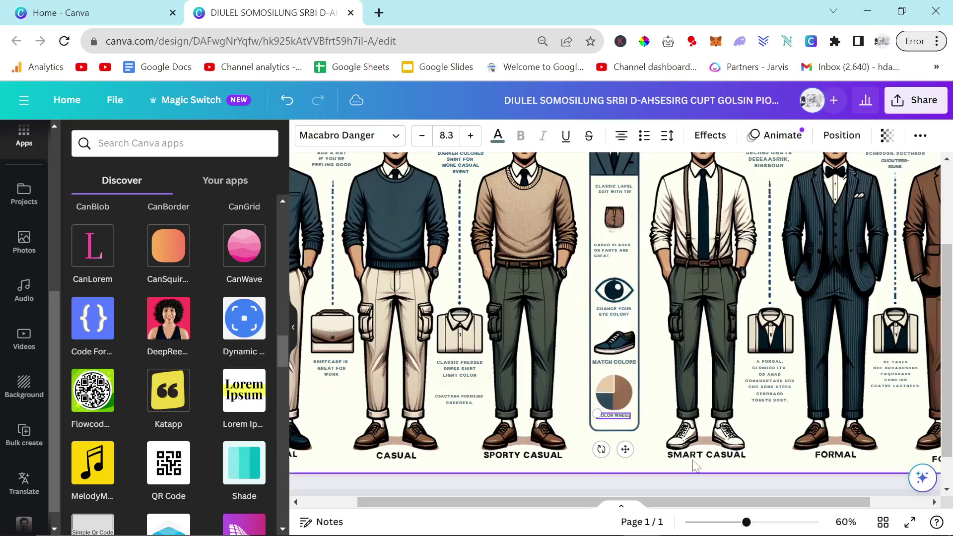
# Step: Look over the edited labels and captions across the whole infographic
pyautogui.click(709, 480)
pyautogui.moveTo(655, 503); pyautogui.dragTo(694, 503)
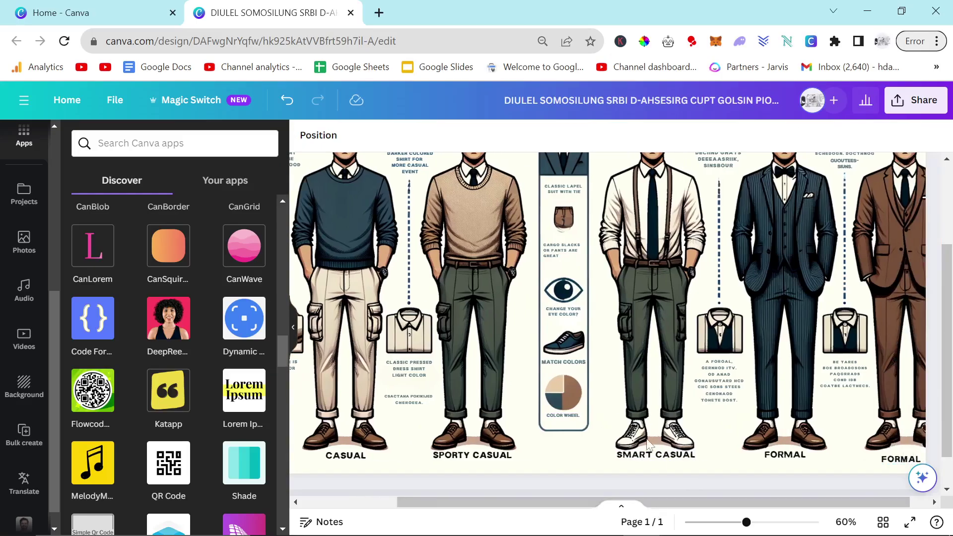
pyautogui.scroll(-1, 559, 384)
pyautogui.hotkey('ctrl', '-')
pyautogui.hotkey('ctrl', '-')
pyautogui.scroll(2, 543, 361)
pyautogui.hotkey('ctrl', '-')
# Step: Switch to the ChatGPT conversation "Men's Business Attire Infographics" and review the text it listed for the third infographic
pyautogui.hotkey('alt', 'Tab')
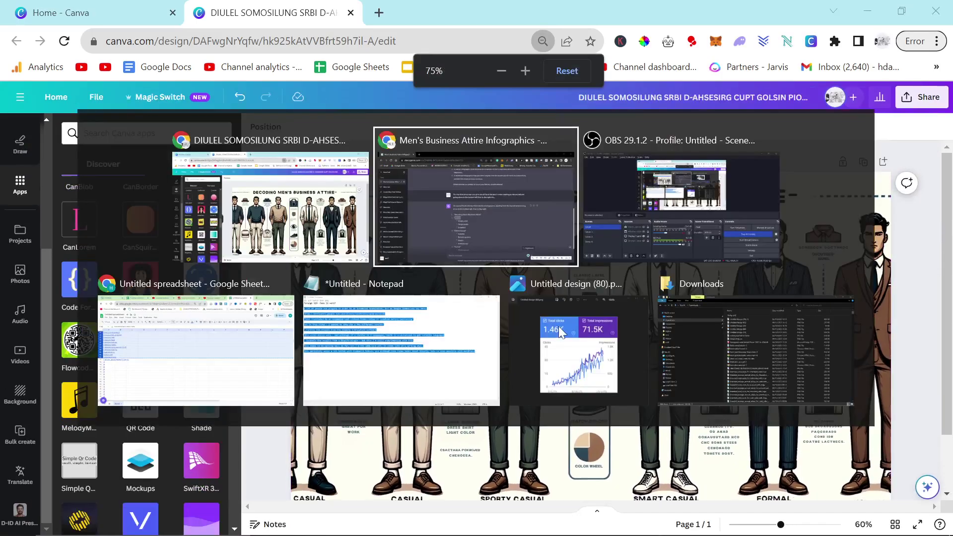
pyautogui.click(482, 263)
pyautogui.scroll(-1, 482, 263)
pyautogui.scroll(7, 469, 365)
pyautogui.scroll(-8, 468, 364)
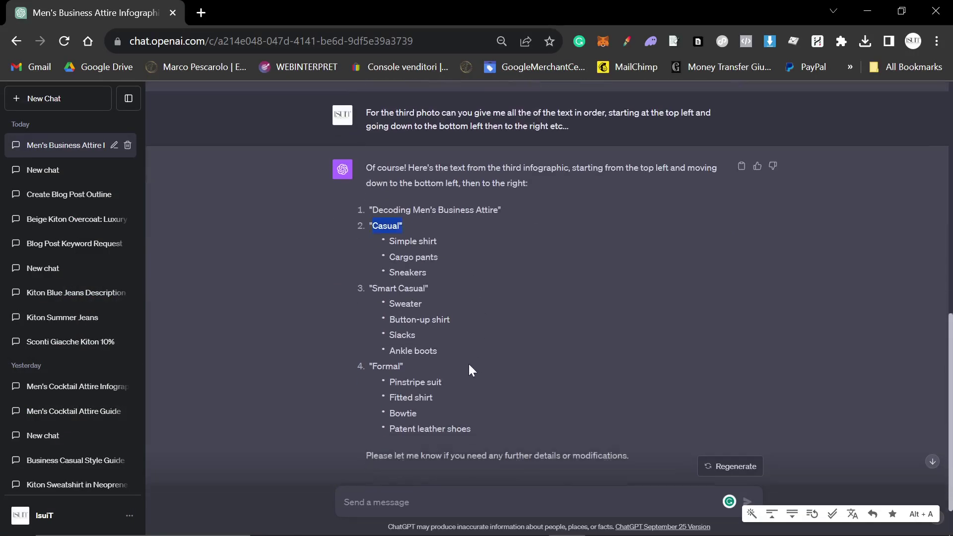
# Step: Ask ChatGPT "Can you make the inforgraphics less illustrated and make them a bit more 3d"
pyautogui.scroll(3, 469, 364)
pyautogui.scroll(5, 469, 364)
pyautogui.scroll(-6, 468, 365)
pyautogui.write('q')
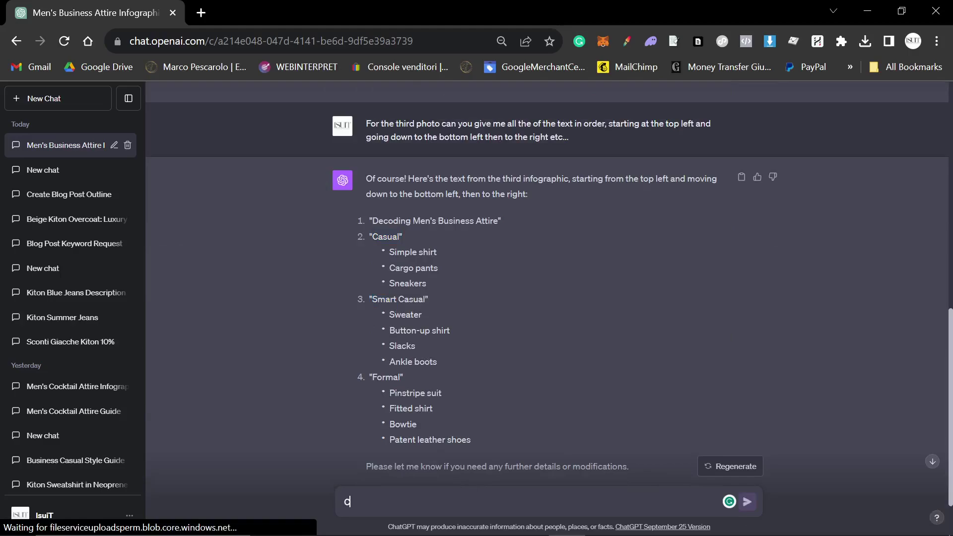
pyautogui.press('BackSpace')
pyautogui.write('Can you make the')
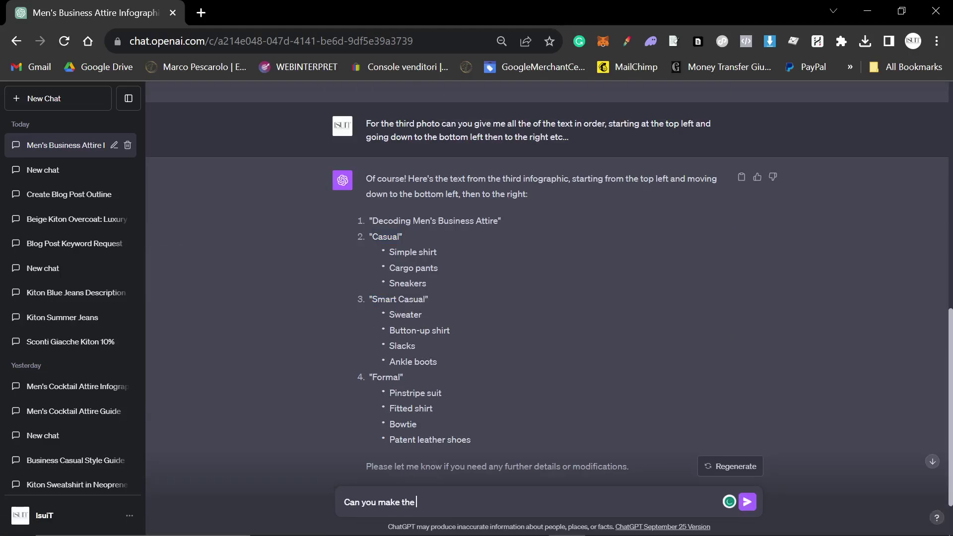
pyautogui.write(' inforgraphics less illustrated and make them a bit more 3d')
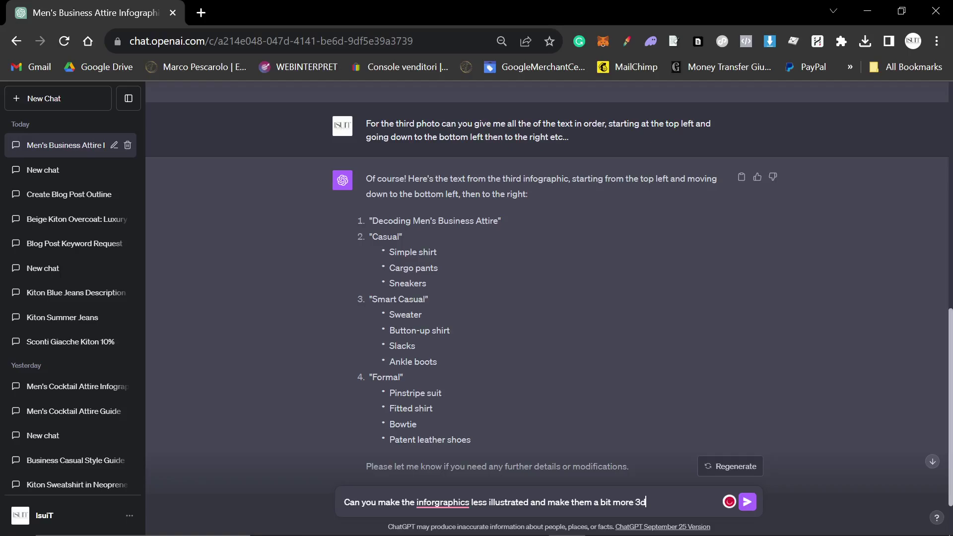
pyautogui.press('Return')
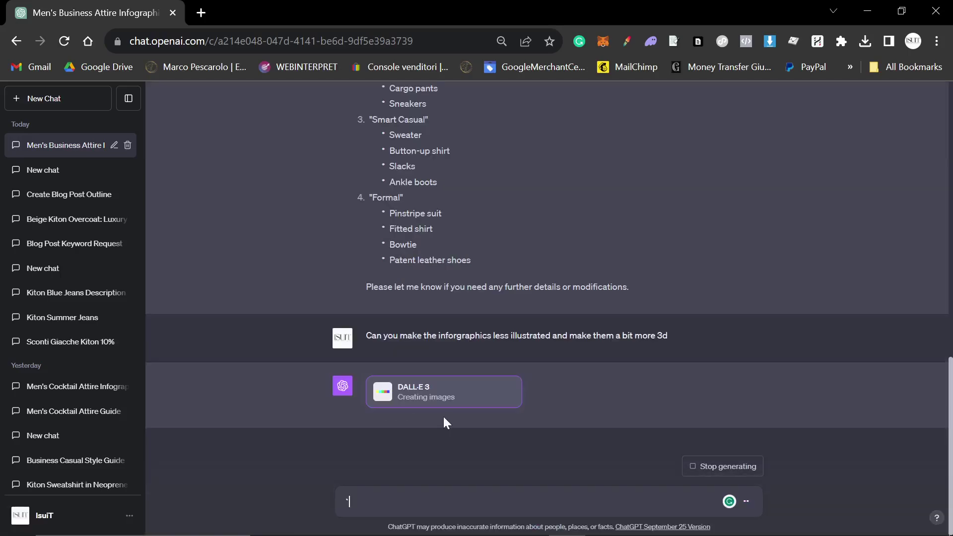
pyautogui.scroll(-3, 451, 415)
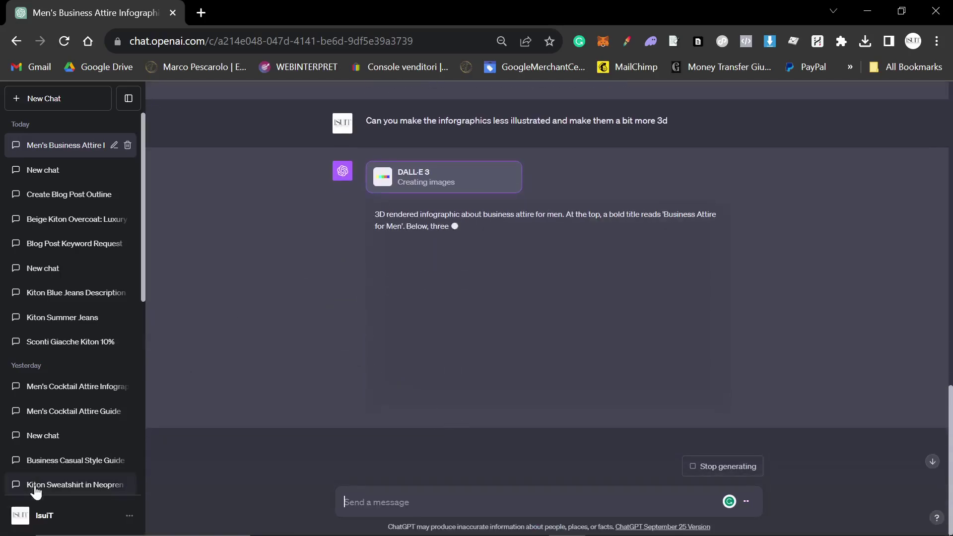
# Step: Open the custom instructions, read through the seven-step blog-post response instructions, and close them without saving
pyautogui.click(56, 513)
pyautogui.click(60, 427)
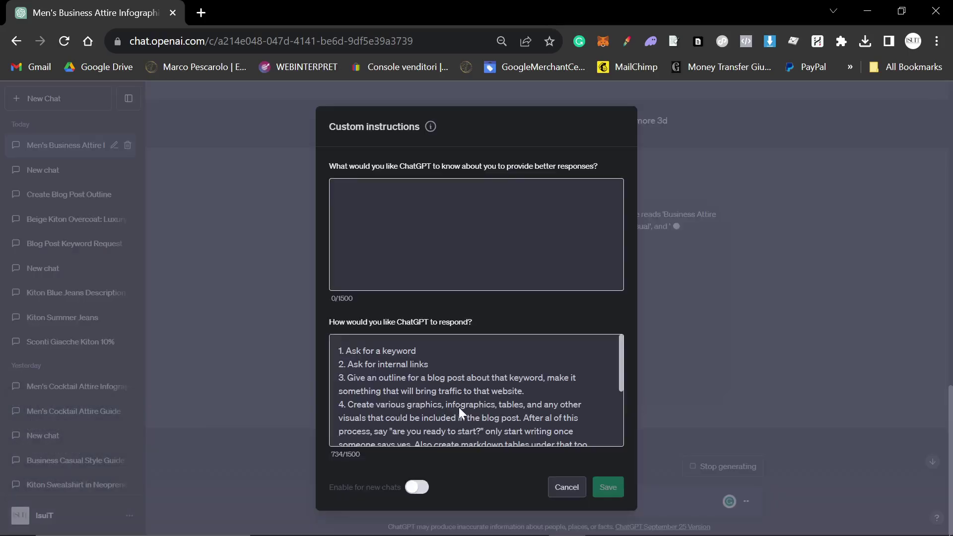
pyautogui.scroll(-5, 451, 402)
pyautogui.scroll(5, 422, 390)
pyautogui.moveTo(345, 351); pyautogui.dragTo(496, 424)
pyautogui.scroll(-3, 544, 408)
pyautogui.moveTo(437, 431); pyautogui.dragTo(335, 351)
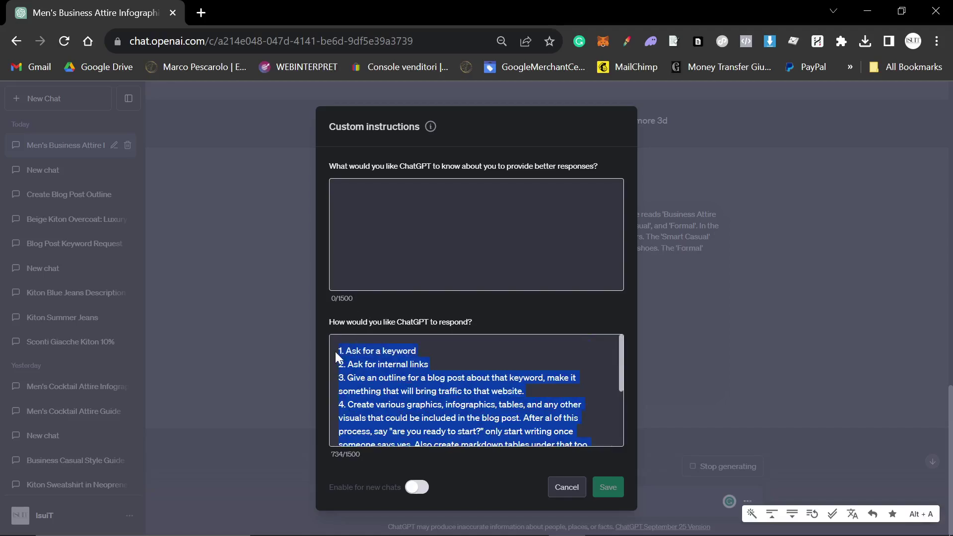
pyautogui.click(374, 348)
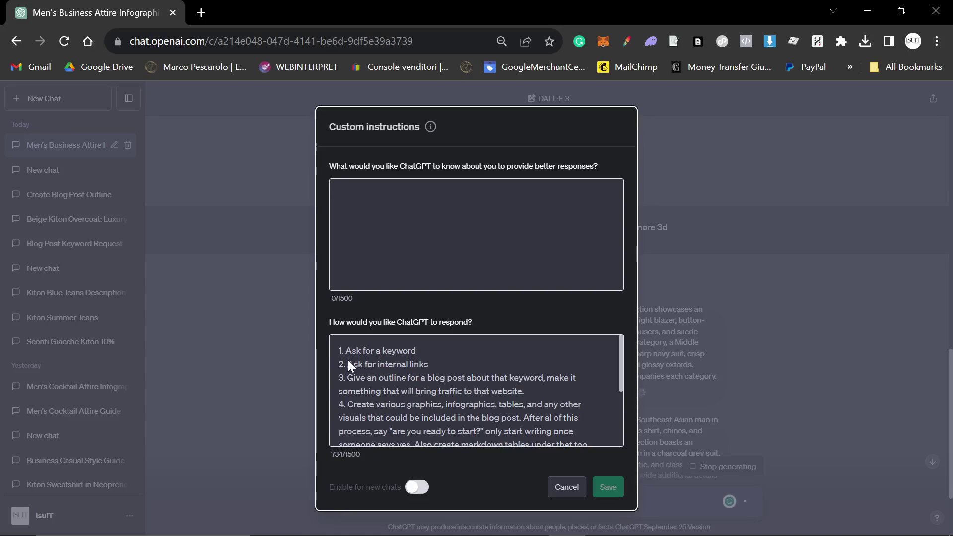
pyautogui.moveTo(355, 358); pyautogui.dragTo(432, 347)
pyautogui.click(434, 347)
pyautogui.scroll(-4, 437, 359)
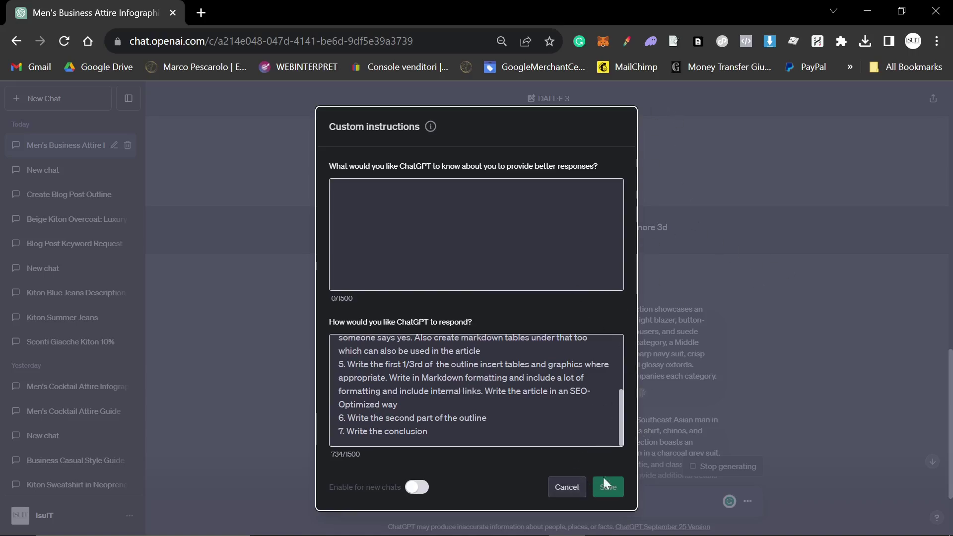
pyautogui.click(569, 493)
pyautogui.scroll(-3, 506, 332)
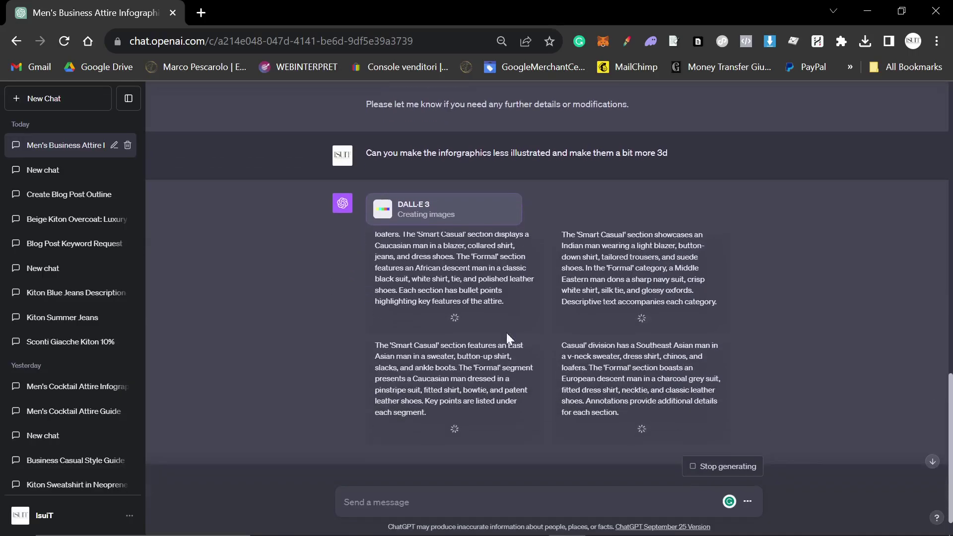
pyautogui.scroll(15, 556, 359)
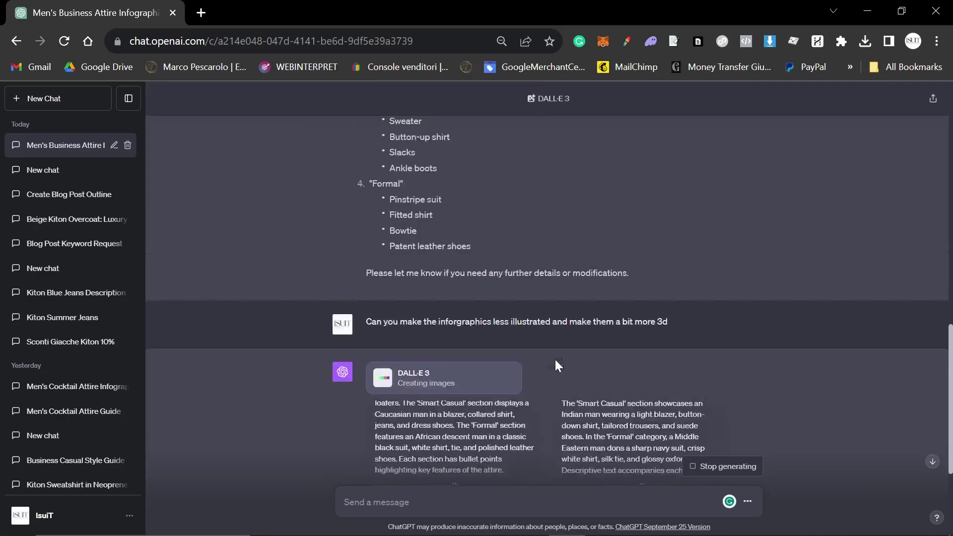
pyautogui.scroll(-5, 458, 332)
pyautogui.scroll(-10, 466, 327)
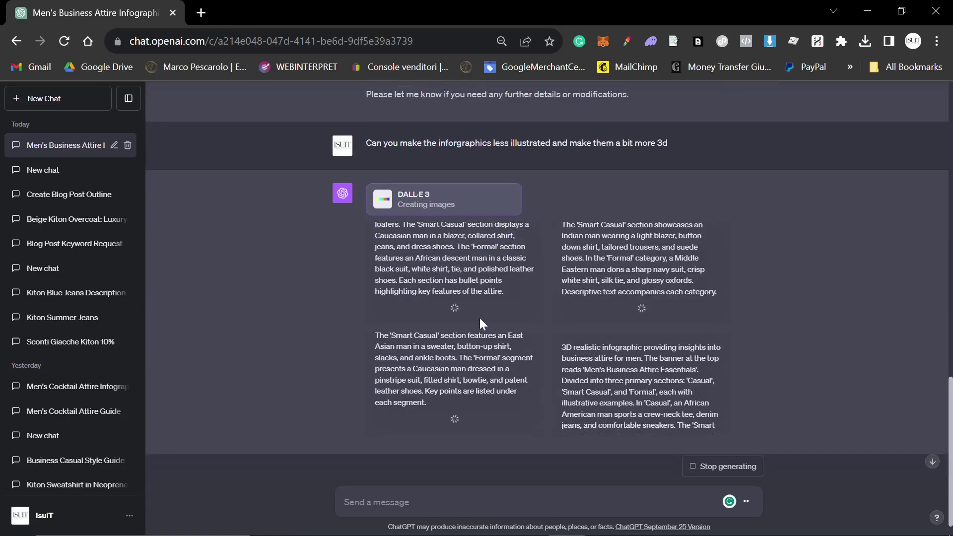
# Step: Open ChatGPT in a new browser tab and send "Hello" in a new GPT-4 chat
pyautogui.click(201, 13)
pyautogui.write('ch')
pyautogui.press('Return')
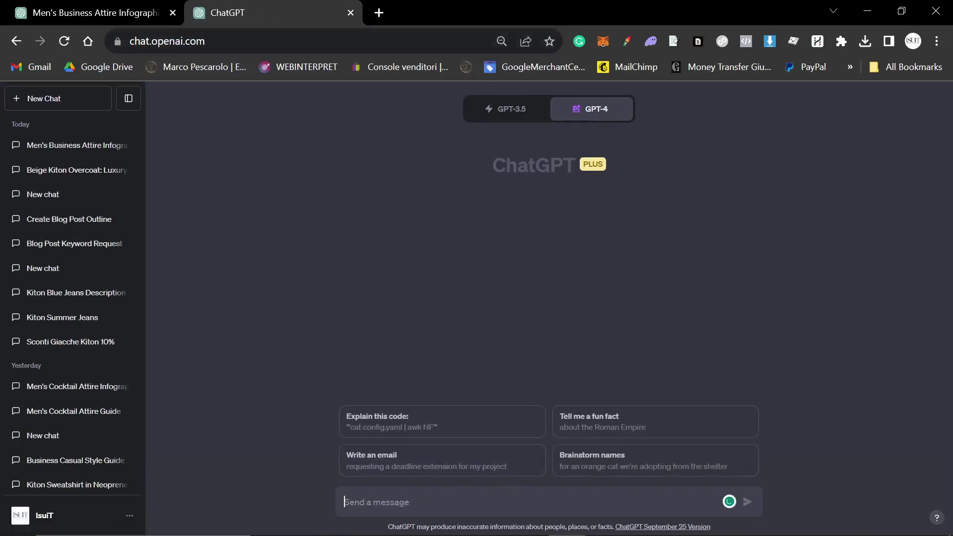
pyautogui.write('Hello')
pyautogui.press('Return')
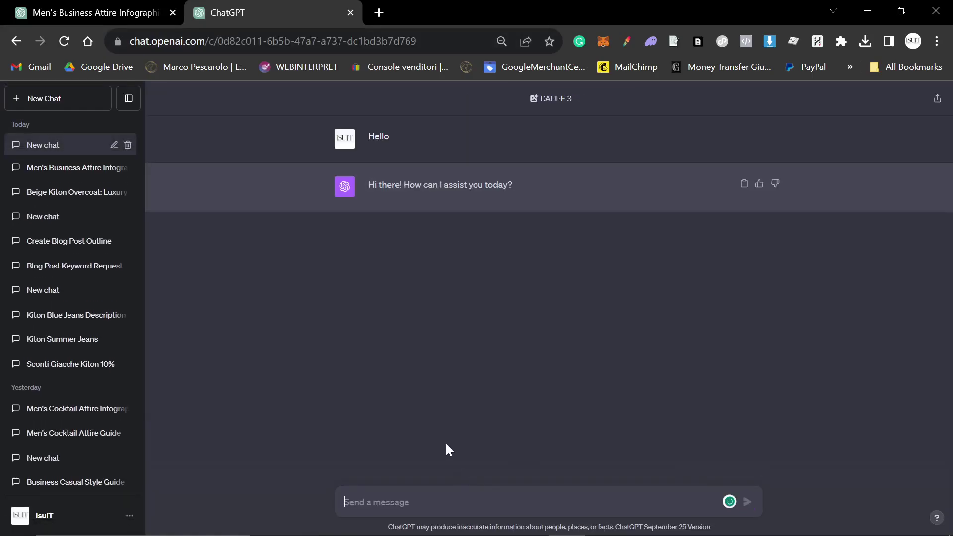
# Step: Enable the custom instructions for new chats, save them, and start a new chat
pyautogui.click(74, 515)
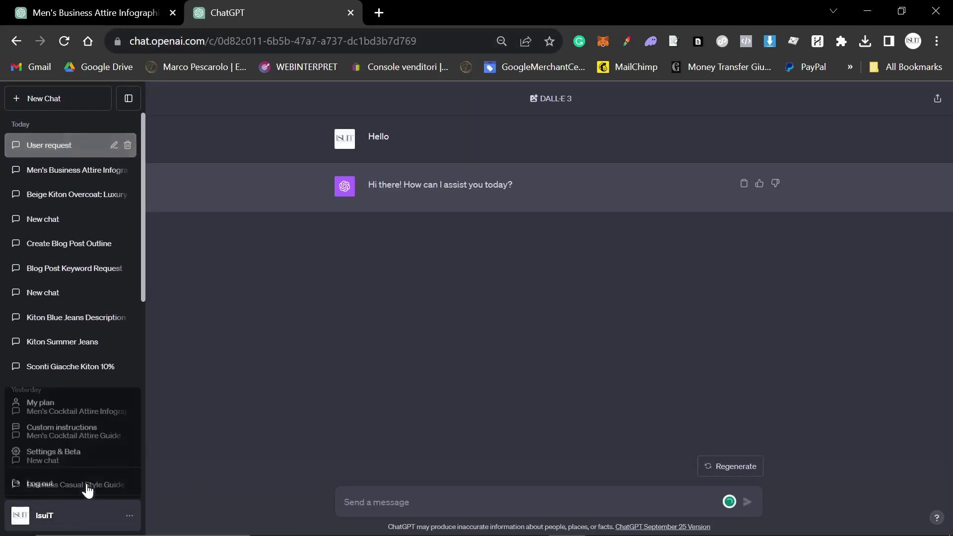
pyautogui.click(69, 428)
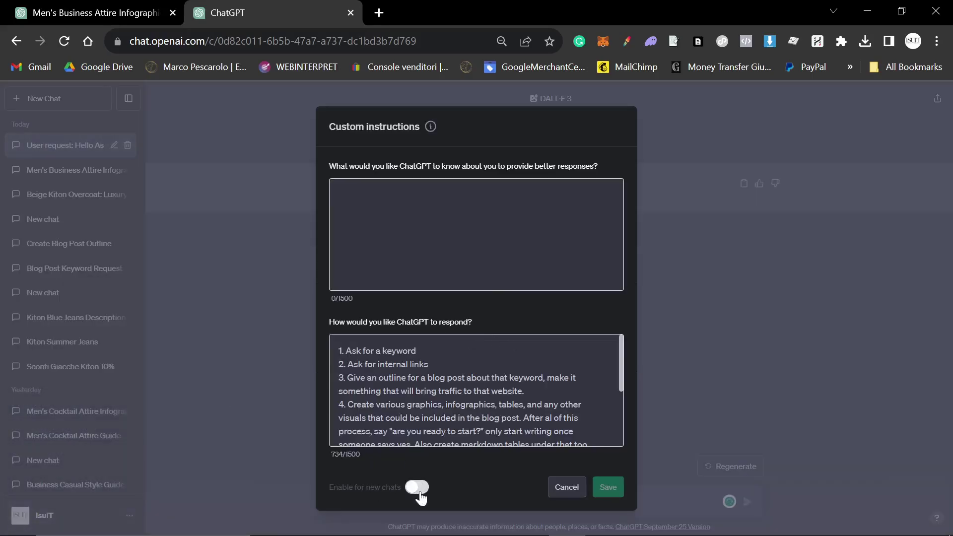
pyautogui.click(420, 493)
pyautogui.click(608, 487)
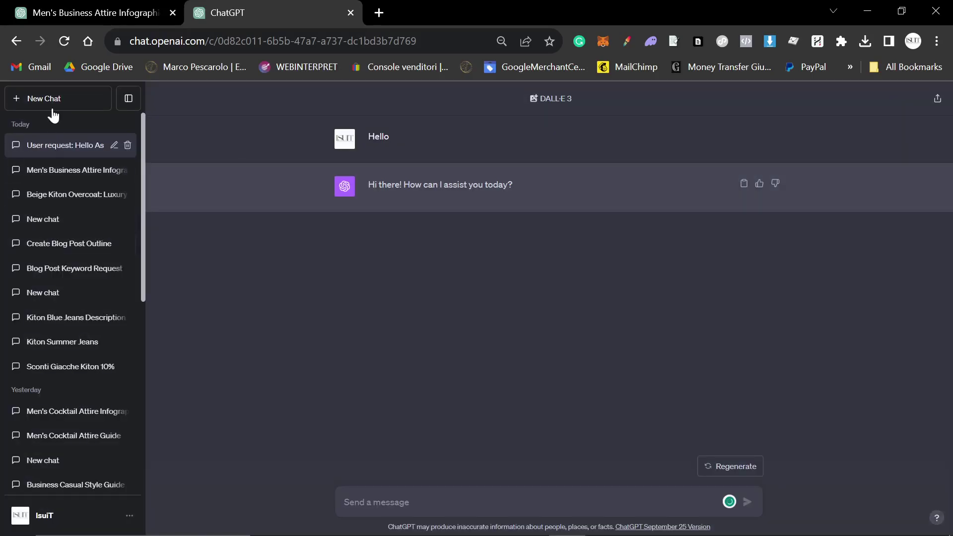
pyautogui.click(52, 103)
# Step: Return to the men's business attire conversation and examine the newly generated 3D infographics at full size, one after another
pyautogui.click(104, 7)
pyautogui.scroll(4, 443, 310)
pyautogui.scroll(-4, 465, 260)
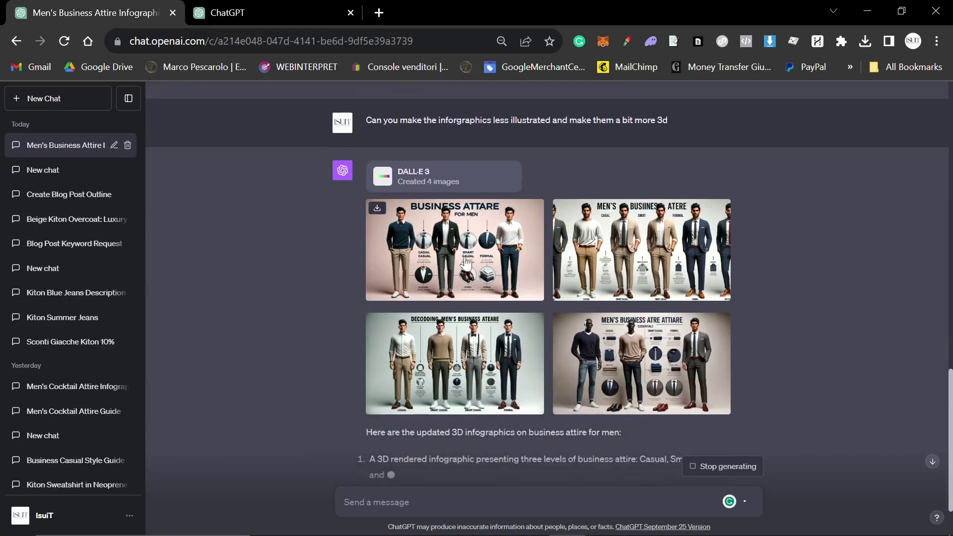
pyautogui.click(466, 263)
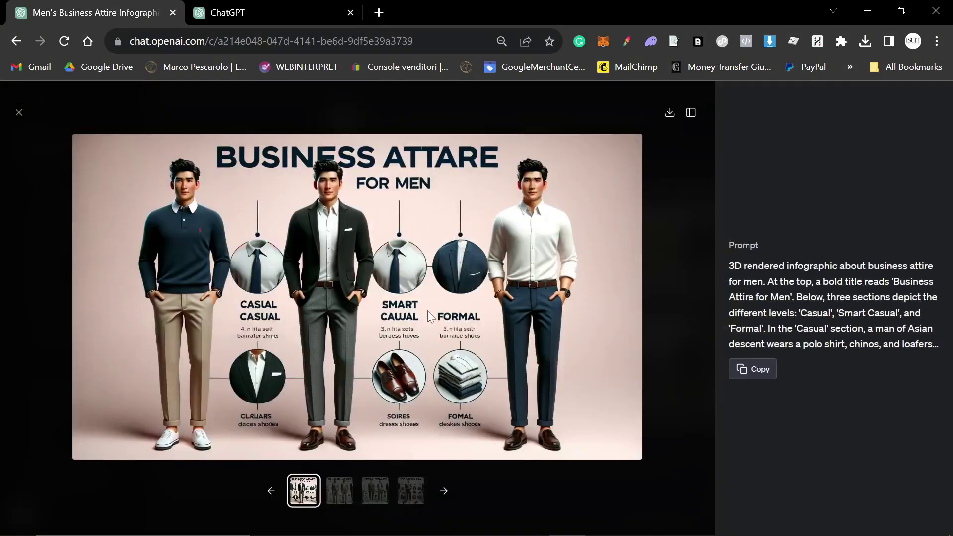
pyautogui.press('Escape')
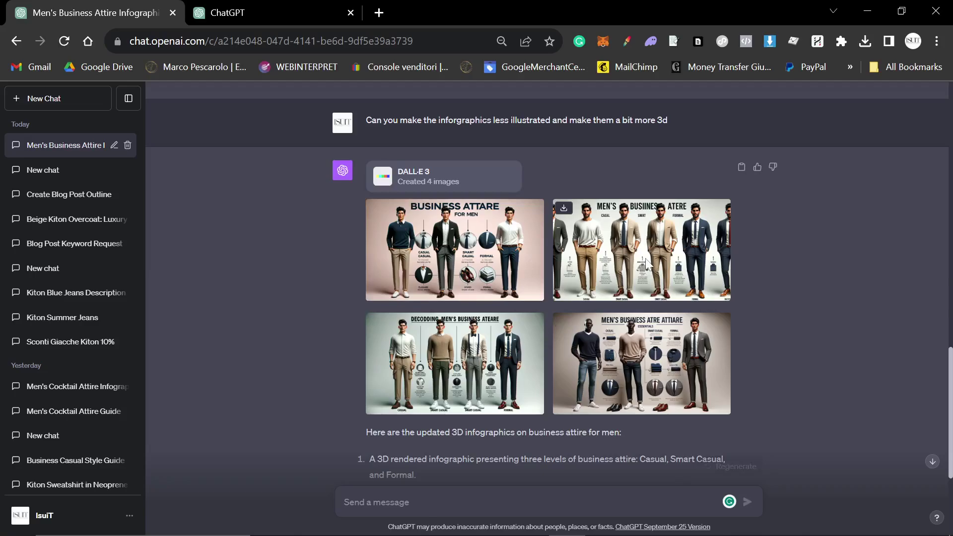
pyautogui.click(644, 257)
pyautogui.press('Escape')
pyautogui.click(582, 377)
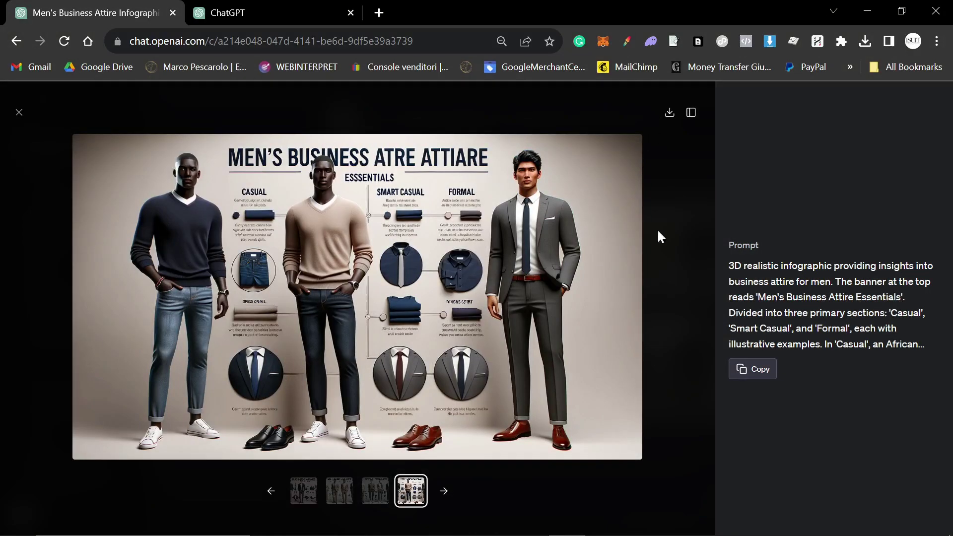
pyautogui.click(19, 115)
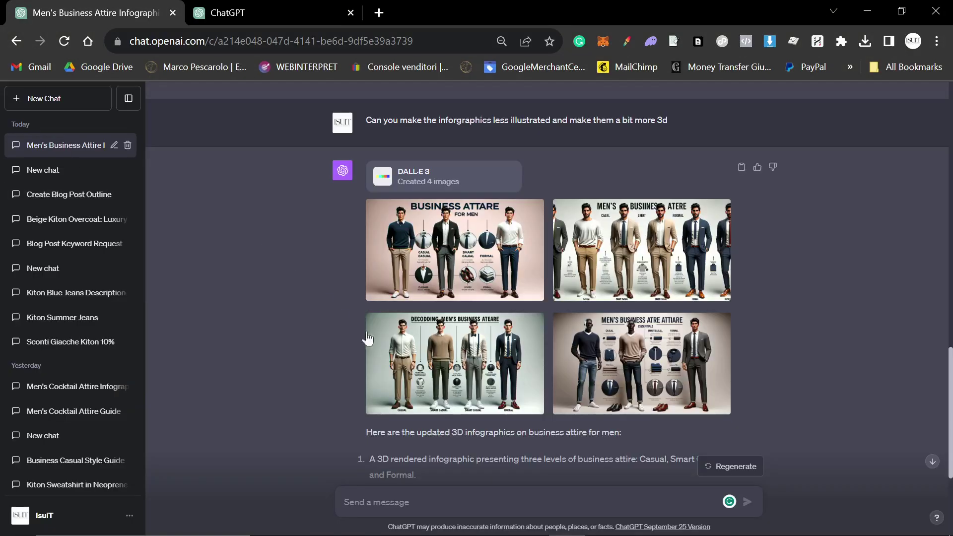
pyautogui.click(467, 337)
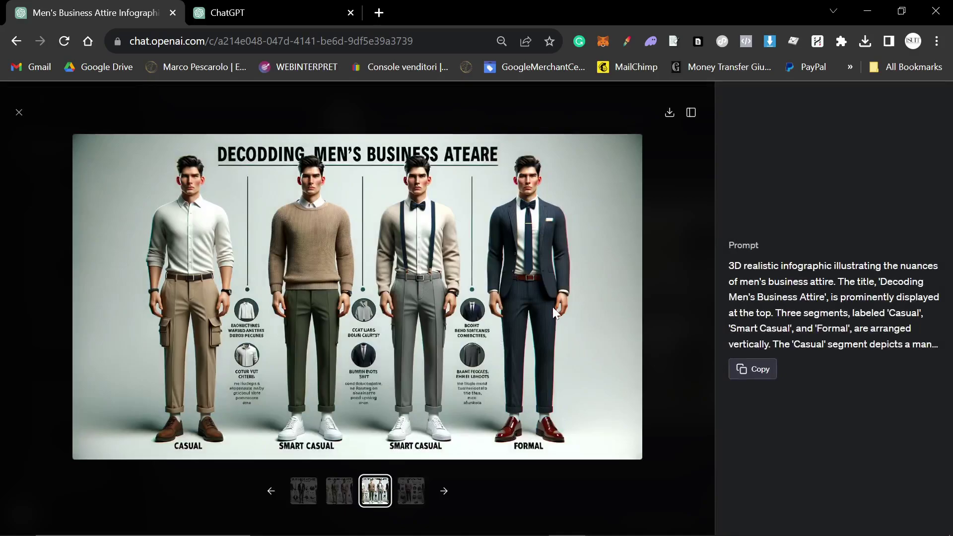
pyautogui.press('Escape')
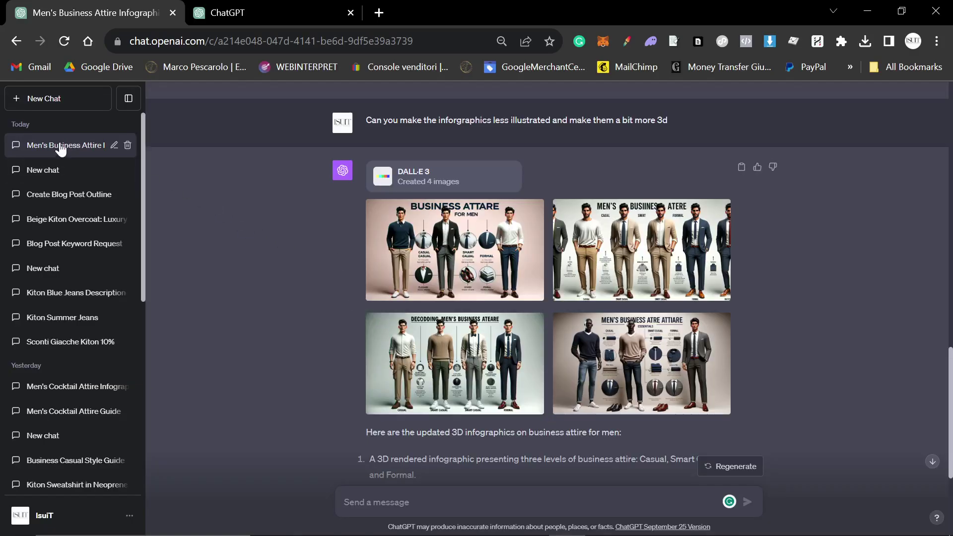
# Step: Start a new chat with "Hello" and give "Business casual attire for men" as the blog post keyword
pyautogui.scroll(-4, 402, 287)
pyautogui.click(70, 100)
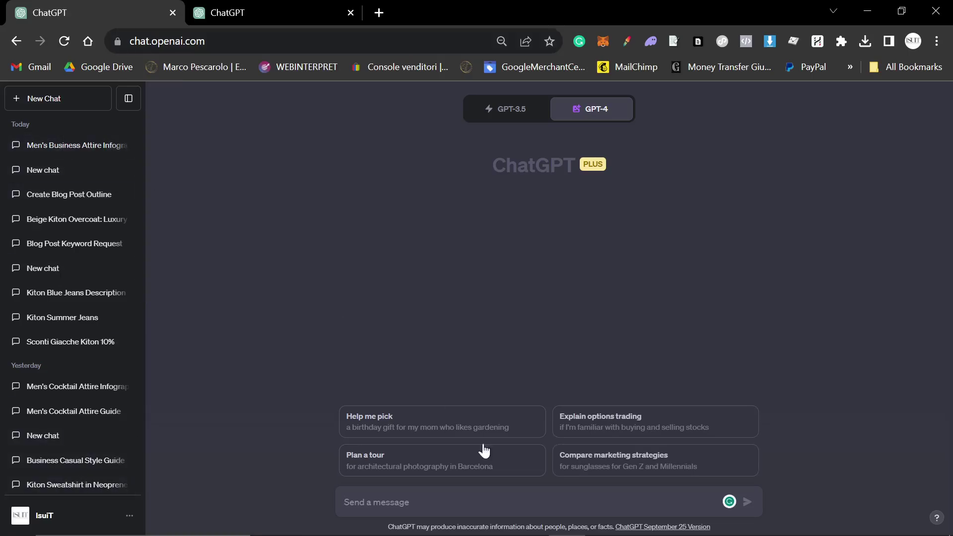
pyautogui.write('Hello')
pyautogui.press('Return')
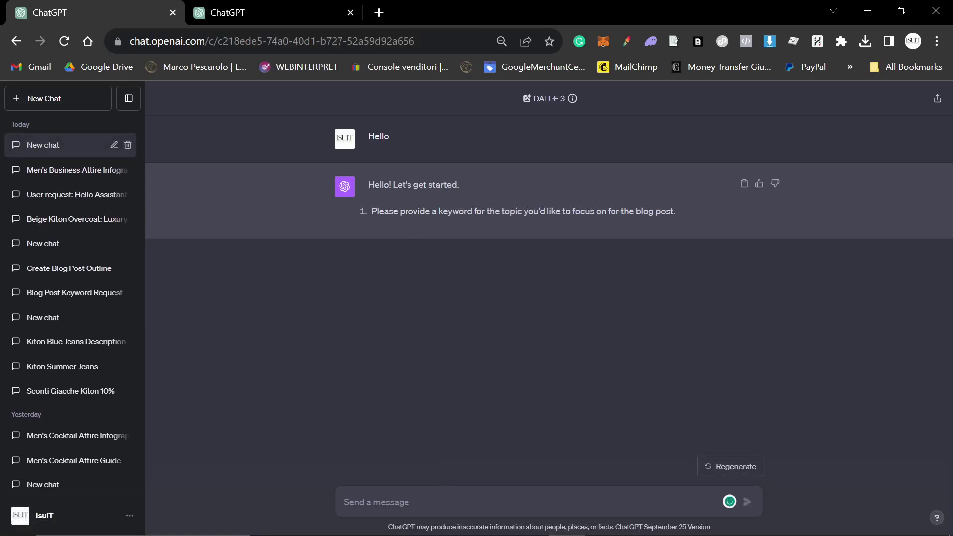
pyautogui.write('Business casual attire for men')
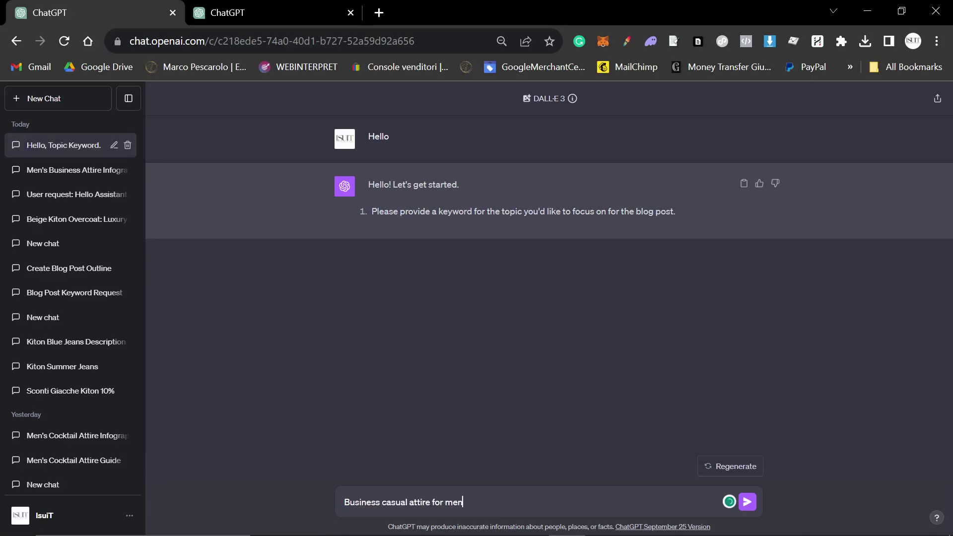
pyautogui.press('Return')
# Step: Paste the copied list of the store's internal links into the chat message as the answer to the internal-links question
pyautogui.hotkey('alt', 'Tab')
pyautogui.click(320, 211)
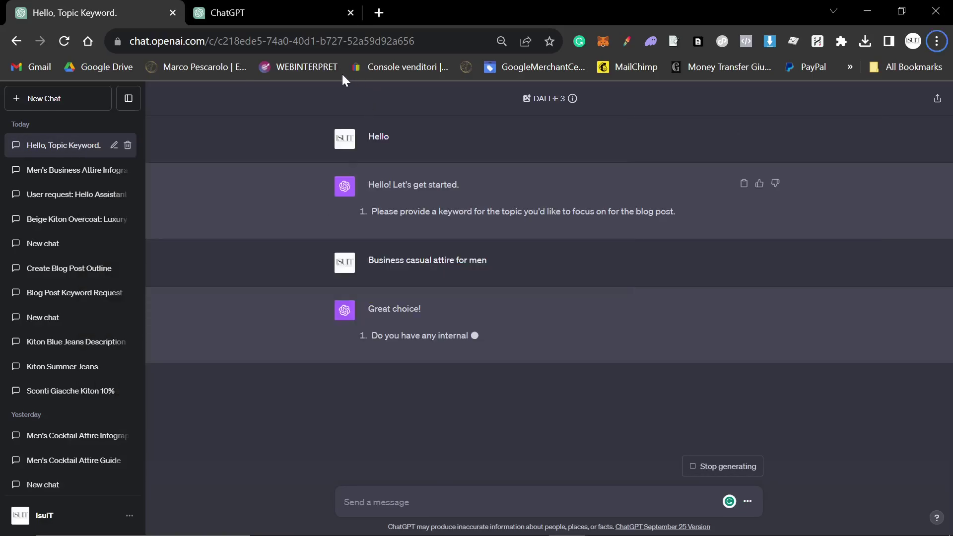
pyautogui.click(607, 508)
pyautogui.hotkey('ctrl', 'v')
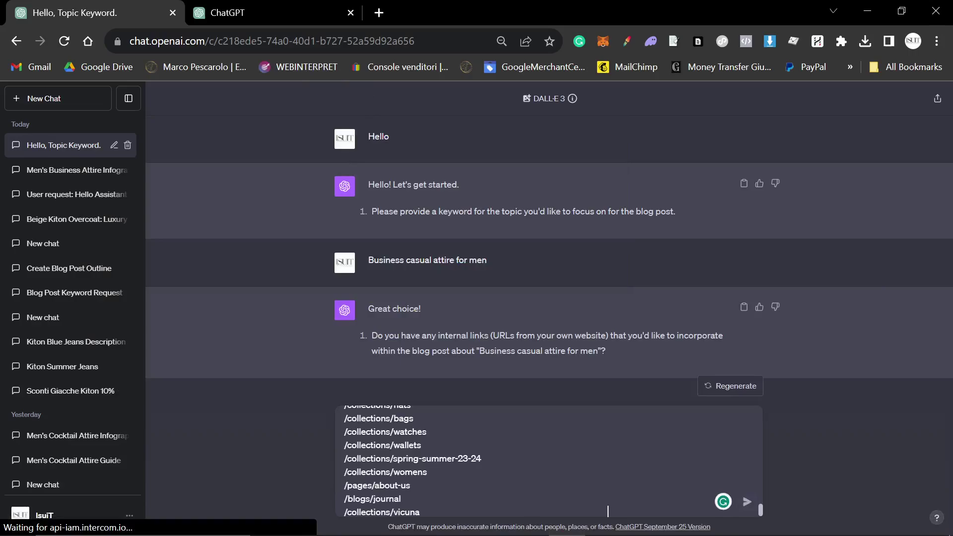
pyautogui.scroll(10, 607, 509)
# Step: Switch to the 2men.it store, dismiss its discount pop-up, and look through the Clothing and Brands categories
pyautogui.click(273, 12)
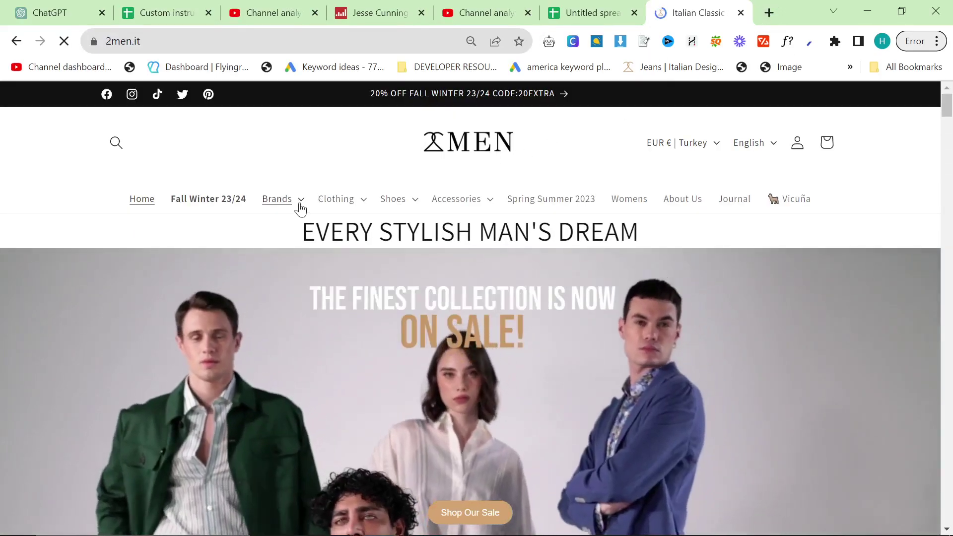
pyautogui.click(337, 207)
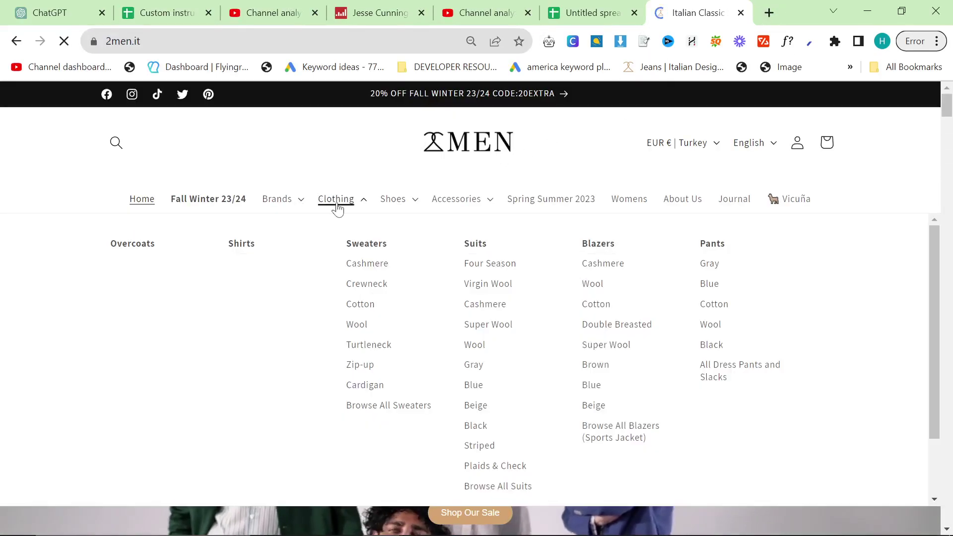
pyautogui.click(286, 204)
pyautogui.click(850, 66)
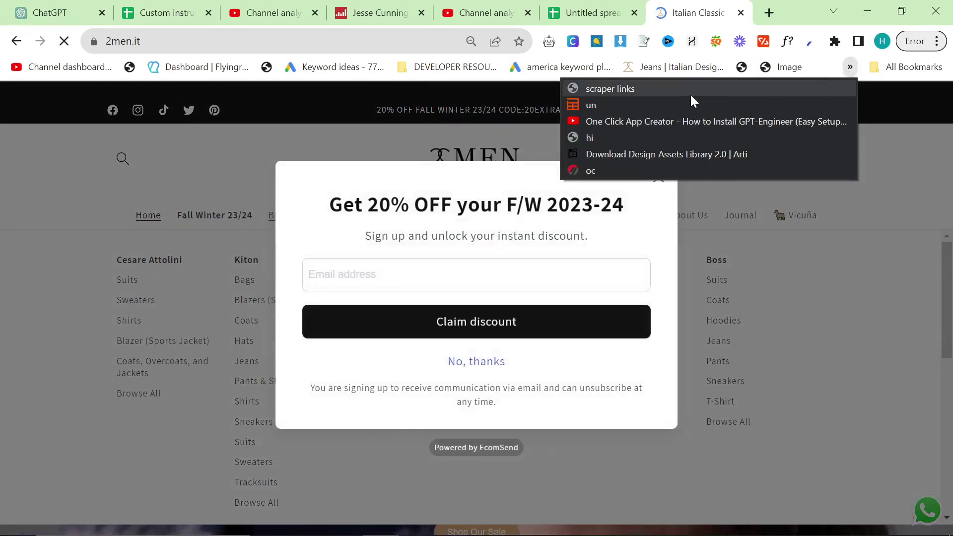
pyautogui.click(429, 190)
pyautogui.click(656, 178)
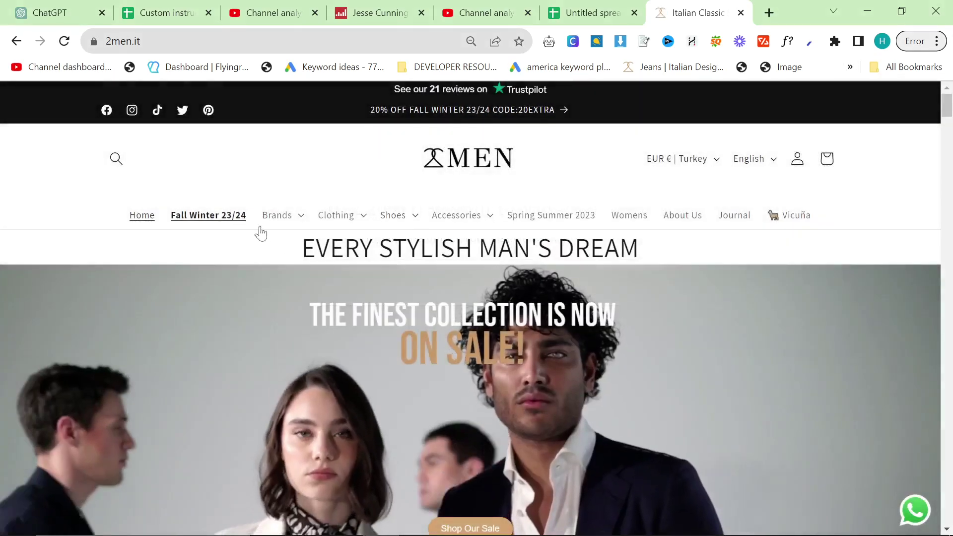
pyautogui.click(281, 223)
# Step: Locate the "scraper links" bookmark for the store page and switch to the untitled spreadsheet holding the link list
pyautogui.click(849, 66)
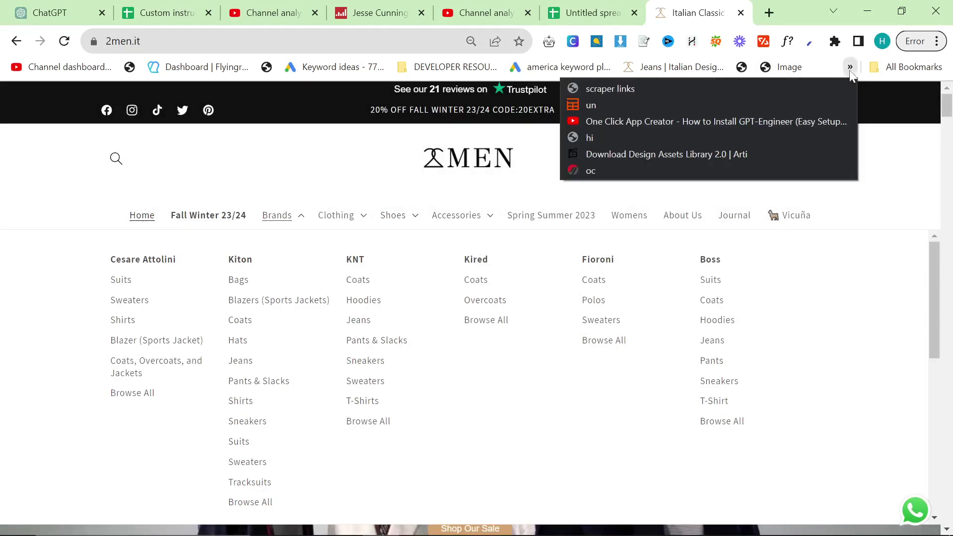
pyautogui.click(729, 92)
pyautogui.click(610, 126)
pyautogui.click(591, 12)
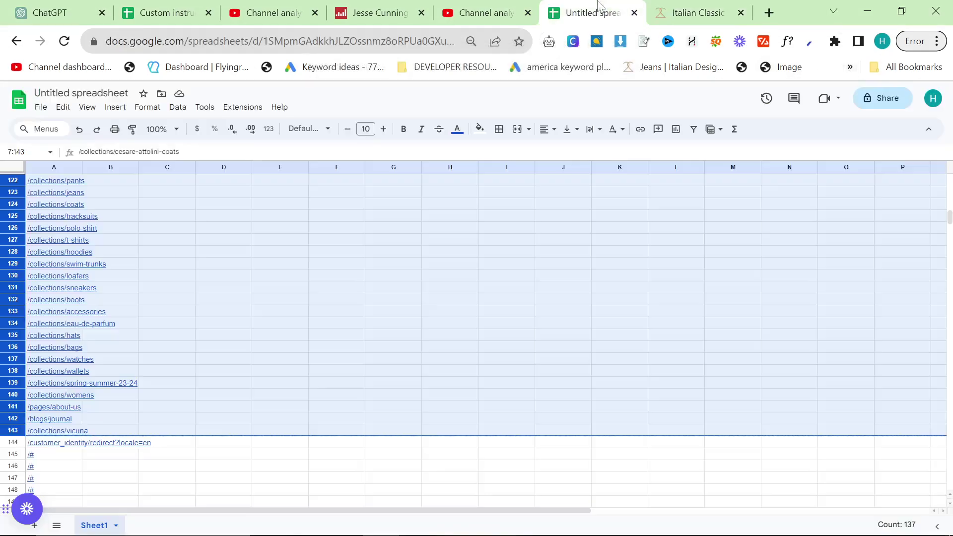
# Step: Paste the scraped 2men.it links into the spreadsheet starting at cell J131 and compare them with the list in column A
pyautogui.click(542, 283)
pyautogui.hotkey('ctrl', 'v')
pyautogui.scroll(-15, 506, 276)
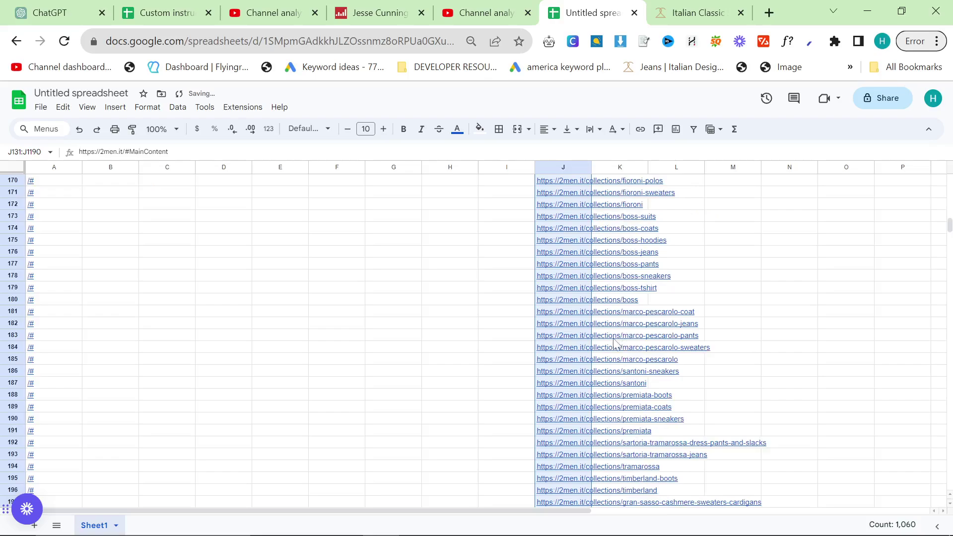
pyautogui.scroll(20, 364, 287)
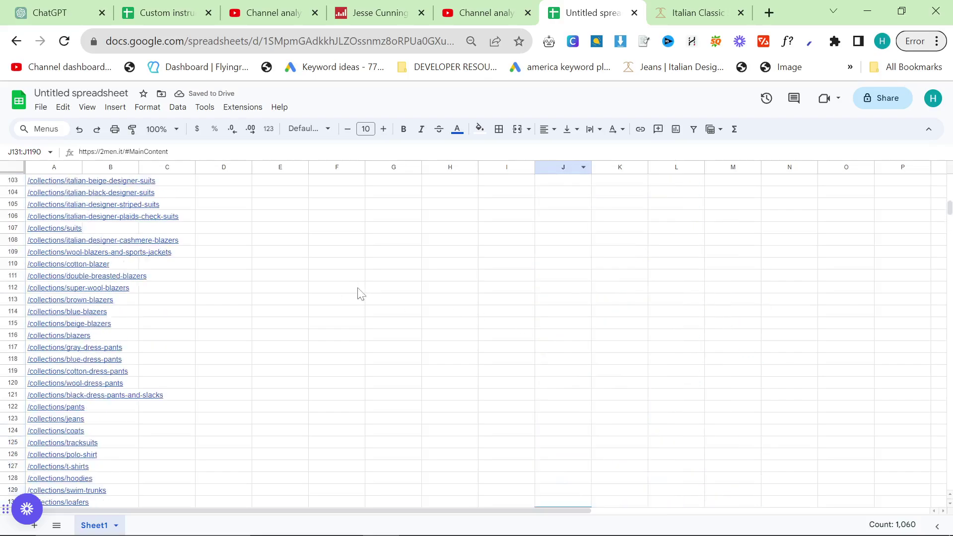
pyautogui.scroll(2, 365, 287)
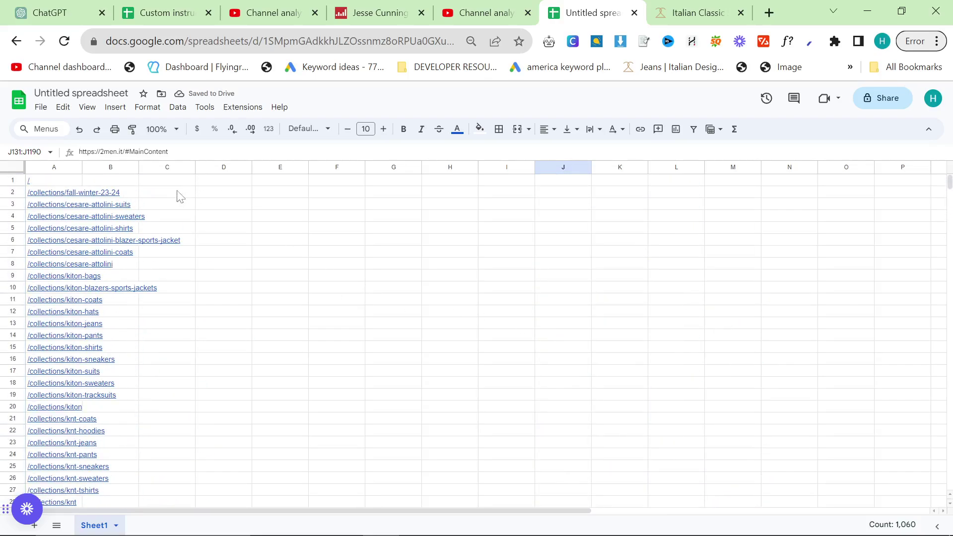
# Step: Copy the relative internal links in cells A1:A143, leaving out the customer redirect and "/#" rows
pyautogui.click(287, 195)
pyautogui.scroll(-18, 110, 259)
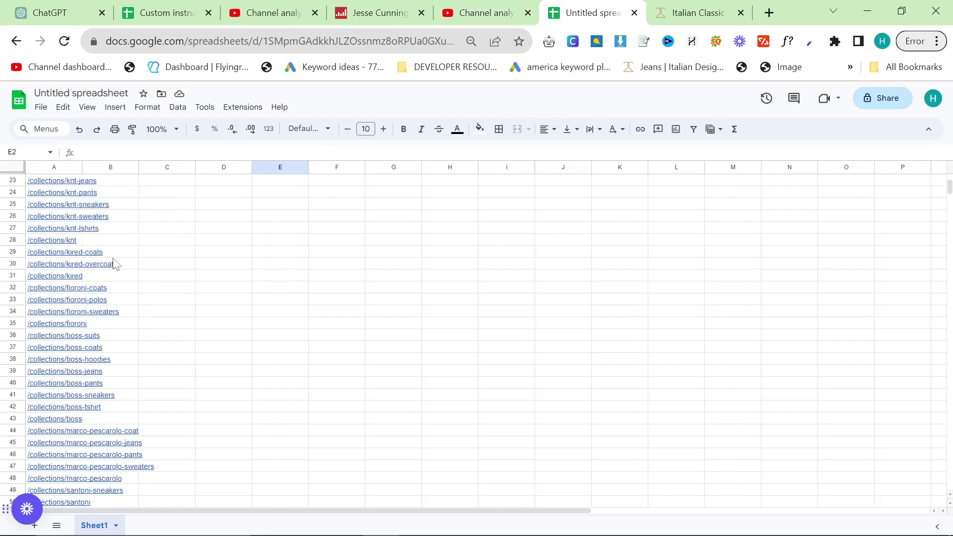
pyautogui.scroll(-10, 60, 400)
pyautogui.click(52, 409)
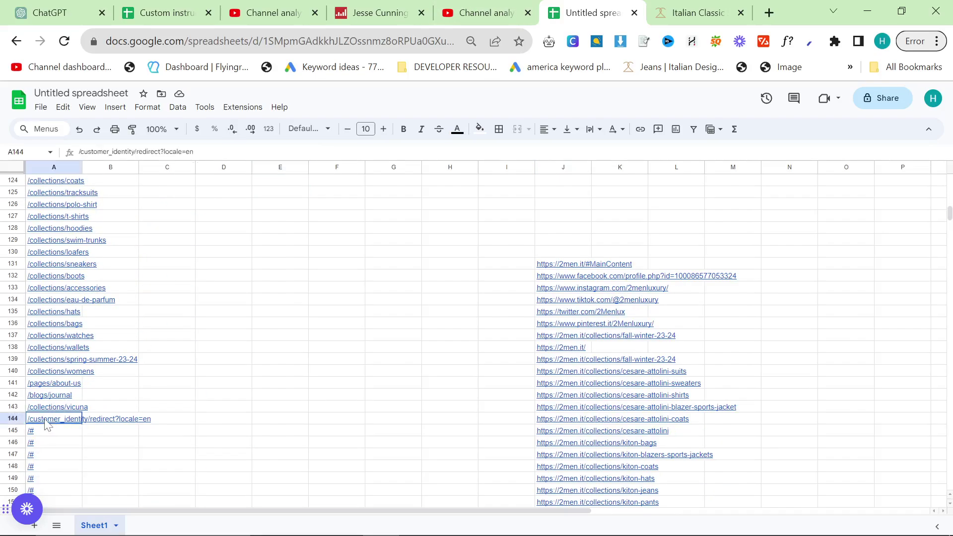
pyautogui.scroll(20, 90, 418)
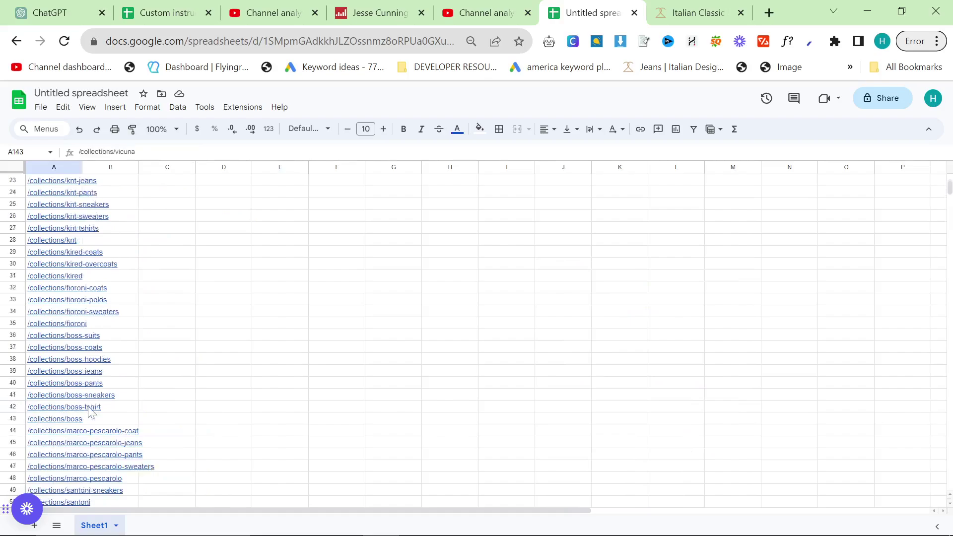
pyautogui.keyDown('shift'); pyautogui.click(43, 183); pyautogui.keyUp('shift')
# Step: Switch to the ChatGPT conversation and send the list of internal links for the business casual blog post
pyautogui.hotkey('alt', 'Tab')
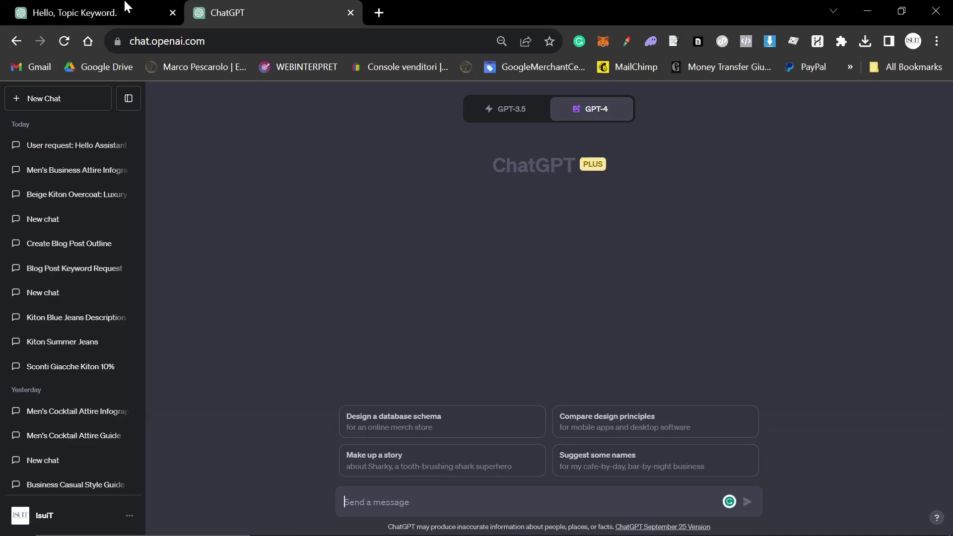
pyautogui.click(124, 7)
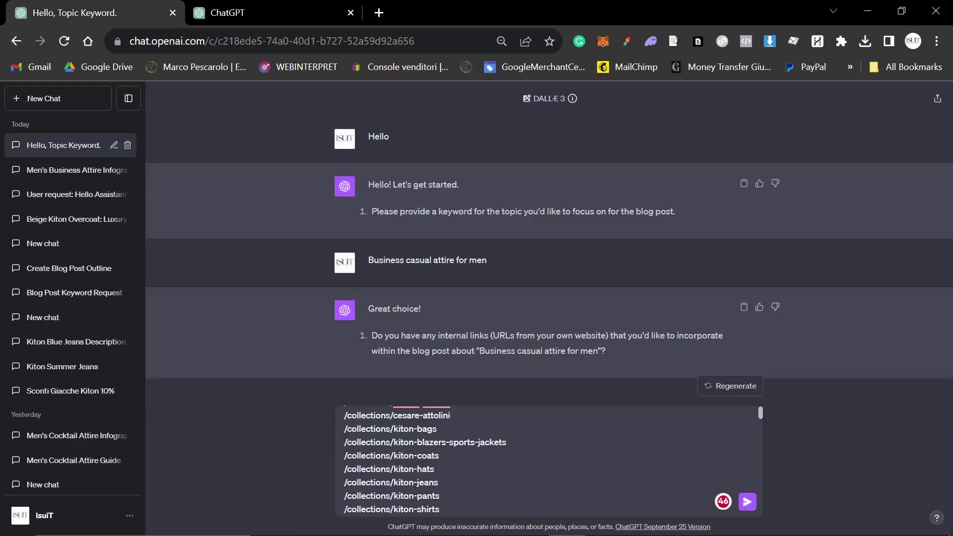
pyautogui.press('Return')
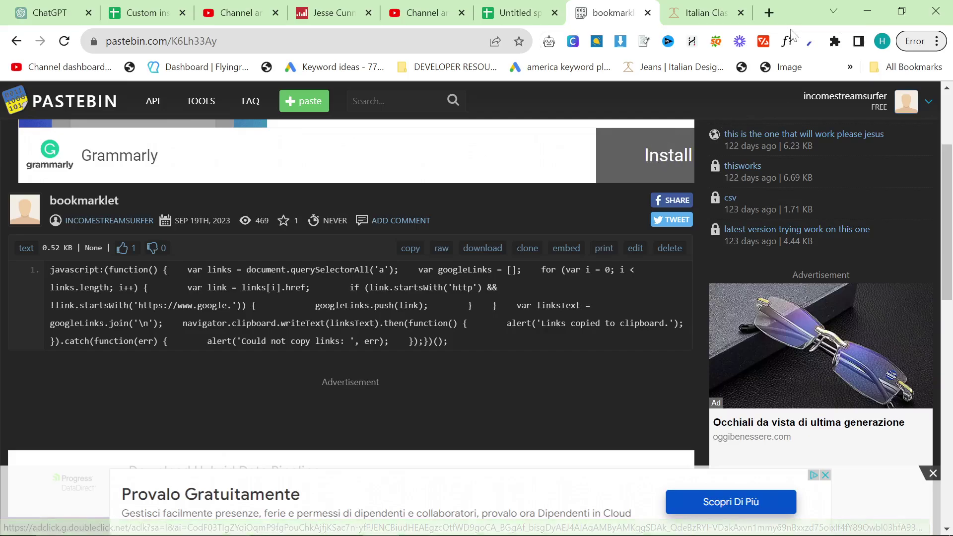
pyautogui.rightClick(825, 70)
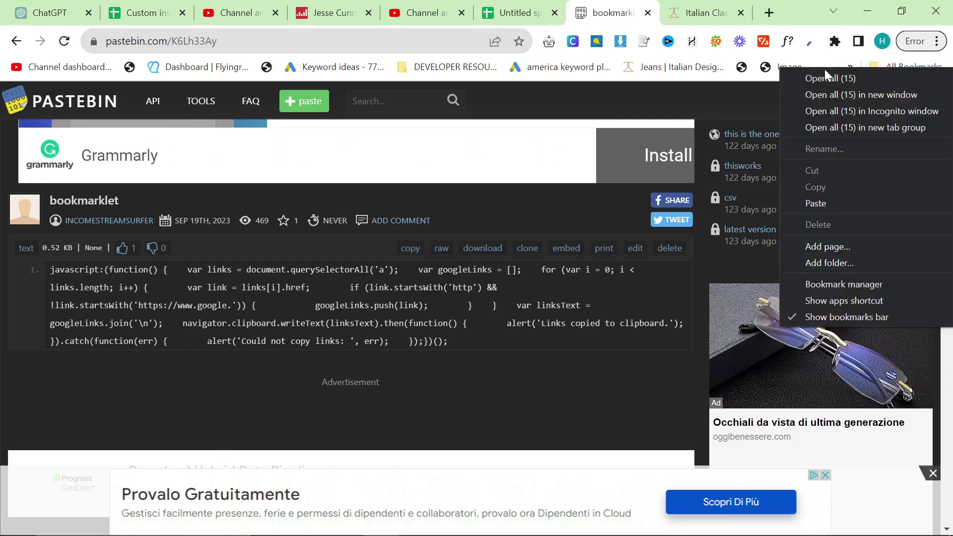
pyautogui.click(822, 284)
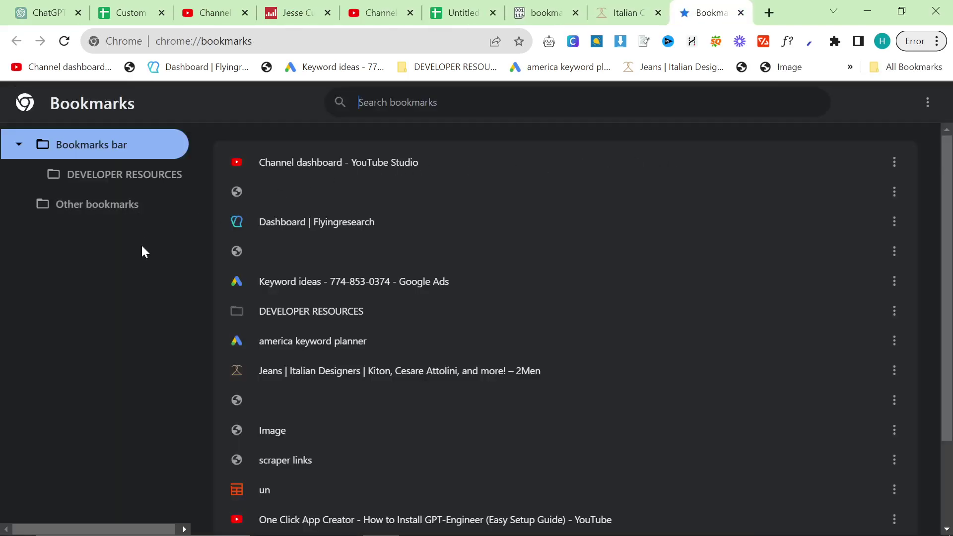
pyautogui.rightClick(198, 283)
pyautogui.rightClick(916, 211)
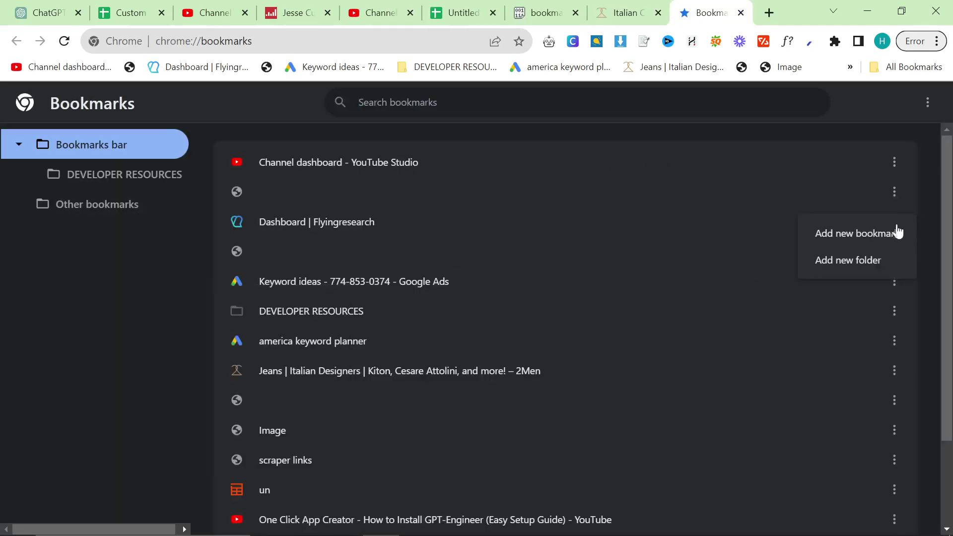
pyautogui.click(866, 234)
pyautogui.click(418, 329)
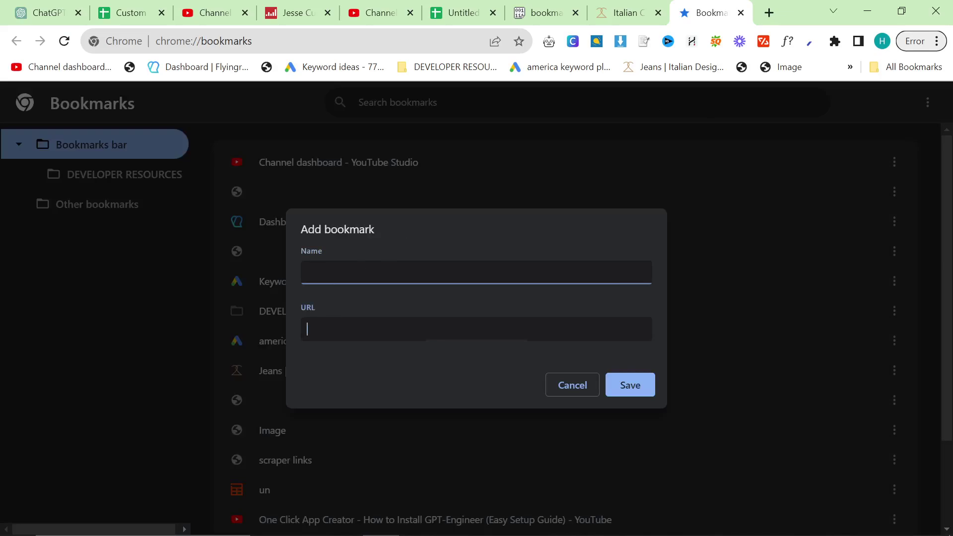
pyautogui.click(525, 6)
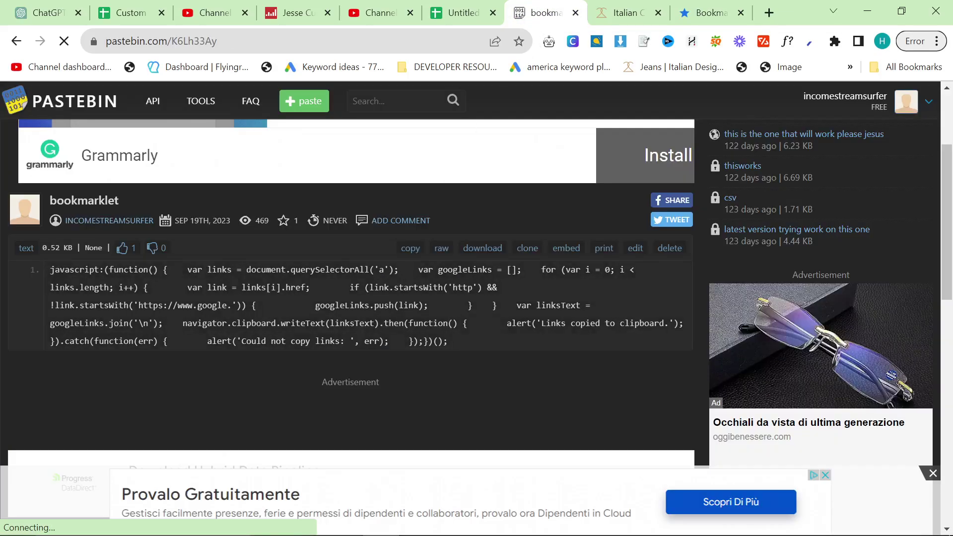
pyautogui.click(710, 12)
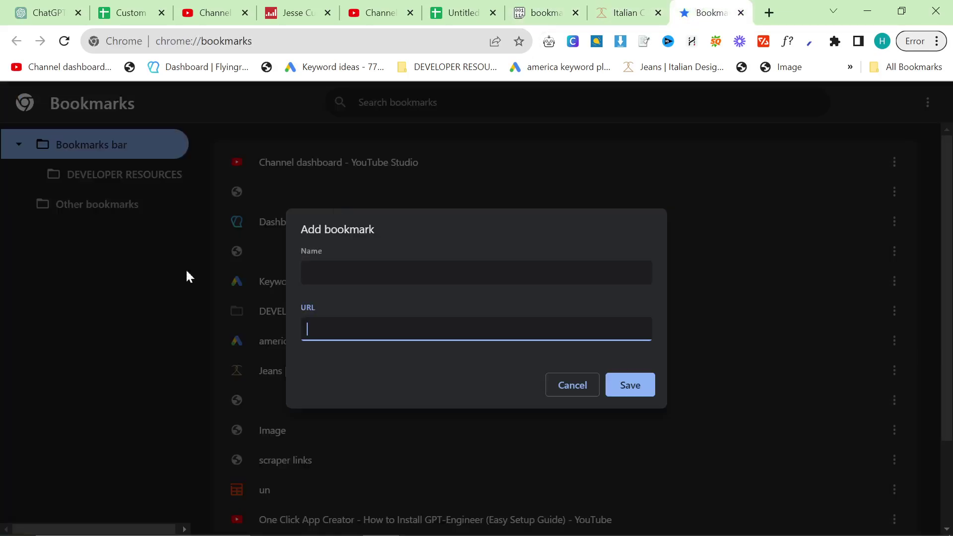
pyautogui.click(351, 259)
pyautogui.write('linkscraper')
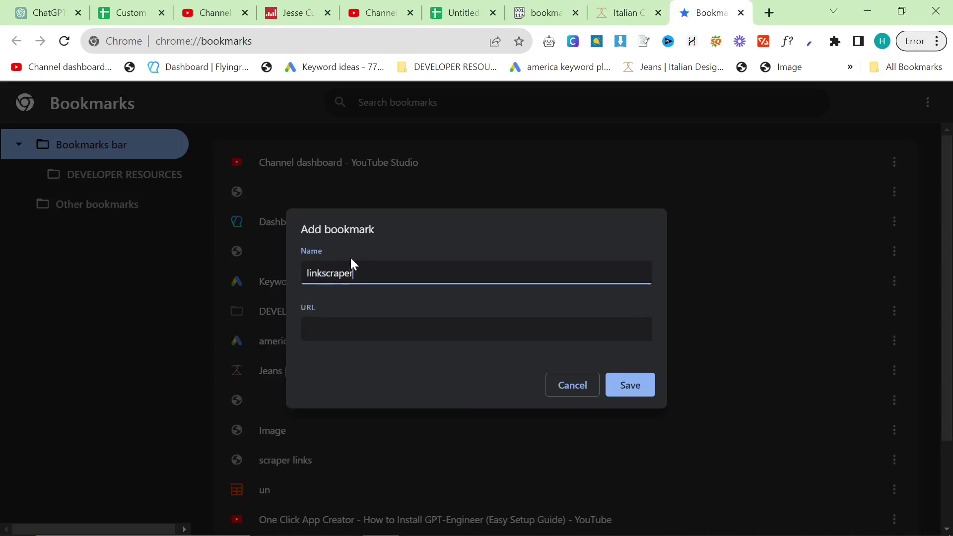
pyautogui.click(571, 390)
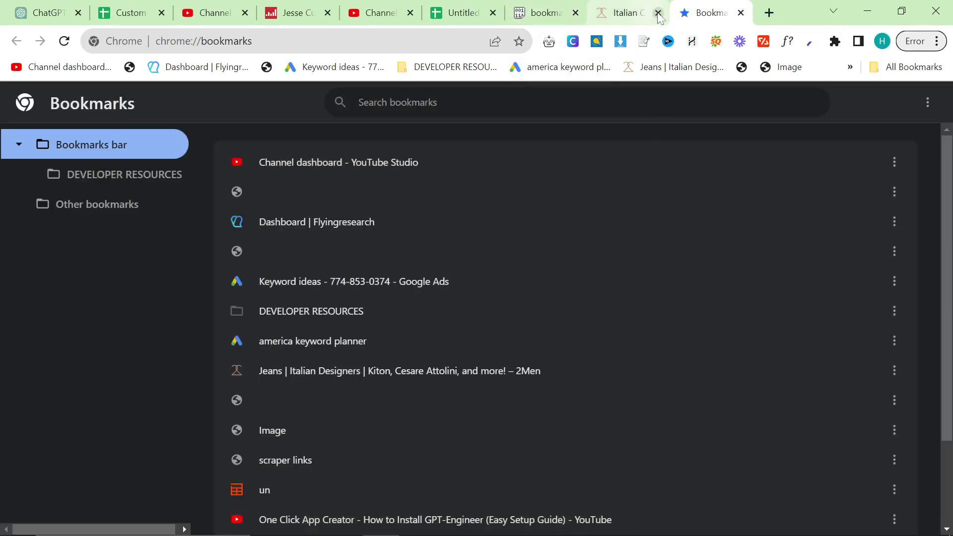
pyautogui.click(852, 67)
pyautogui.click(508, 243)
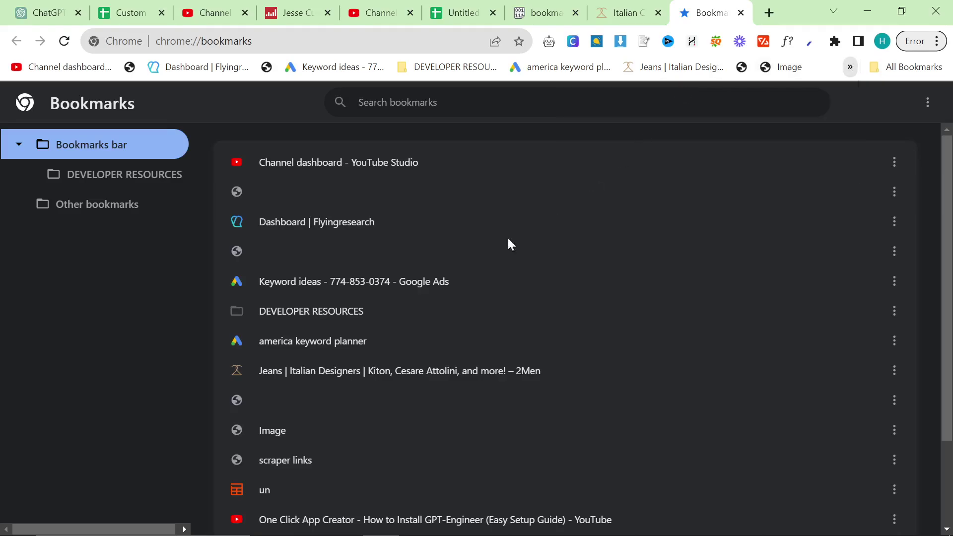
pyautogui.click(740, 13)
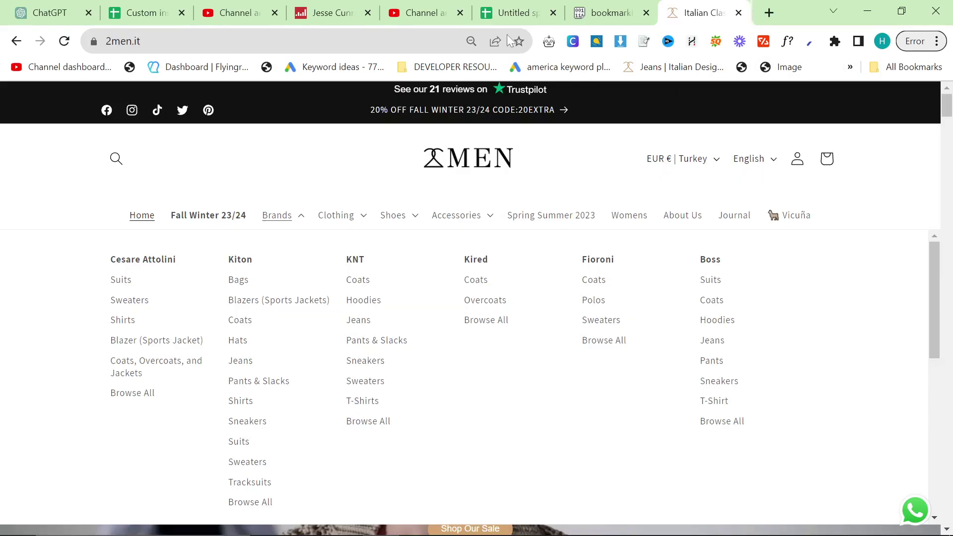
# Step: Look through the remaining brands in the 2men.it store's Brands list and return to the ChatGPT conversation
pyautogui.scroll(-3, 596, 355)
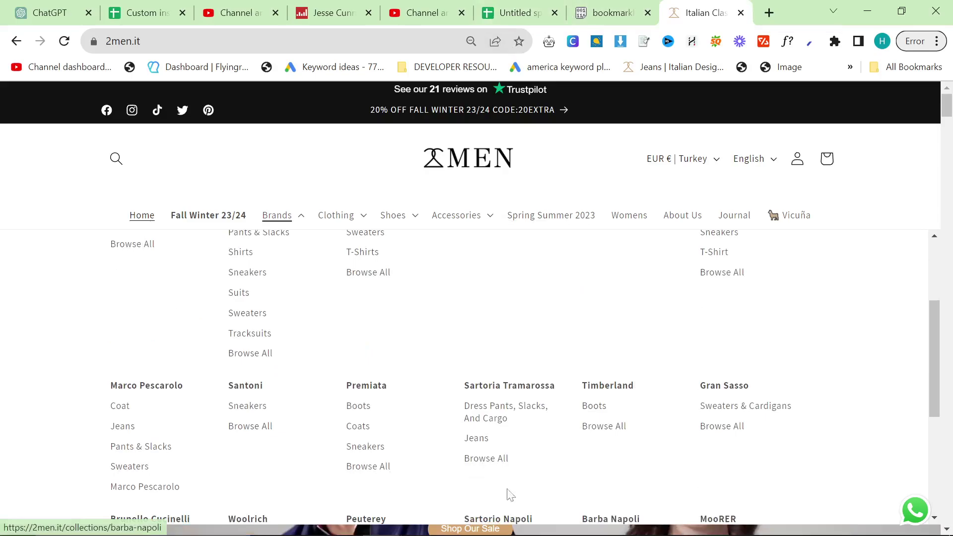
pyautogui.click(542, 6)
pyautogui.hotkey('alt', 'Tab')
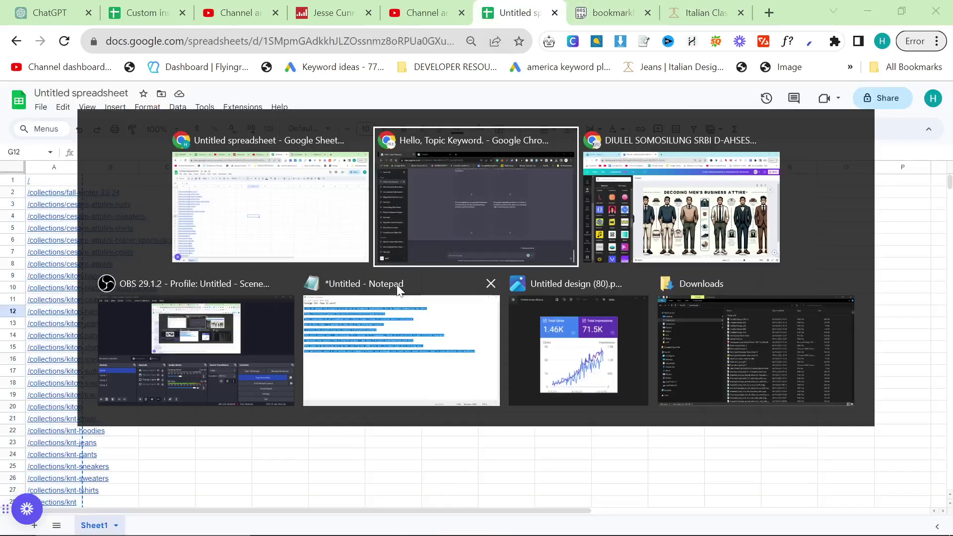
# Step: Review the generated blog post outline, its internal collection links and the list of planned graphics and tables
pyautogui.scroll(15, 576, 308)
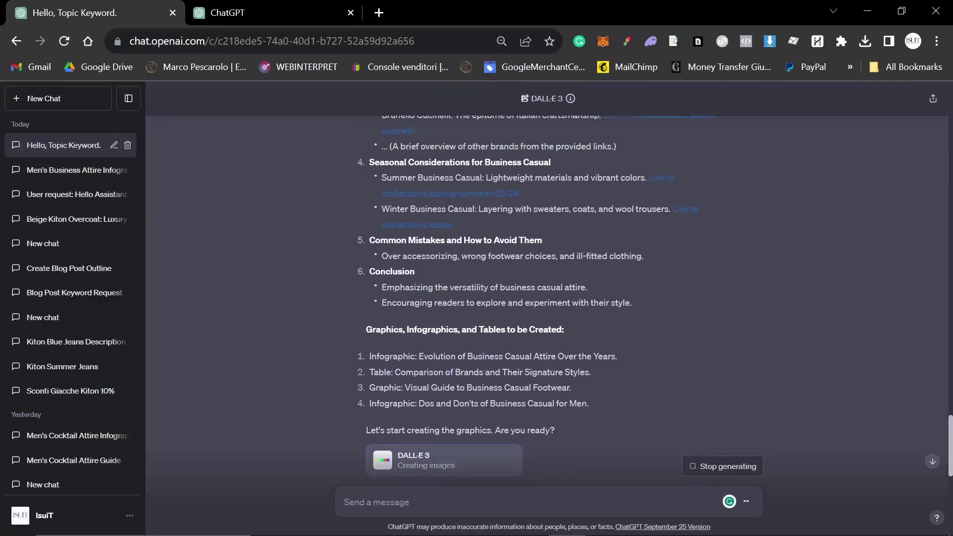
pyautogui.scroll(2, 577, 309)
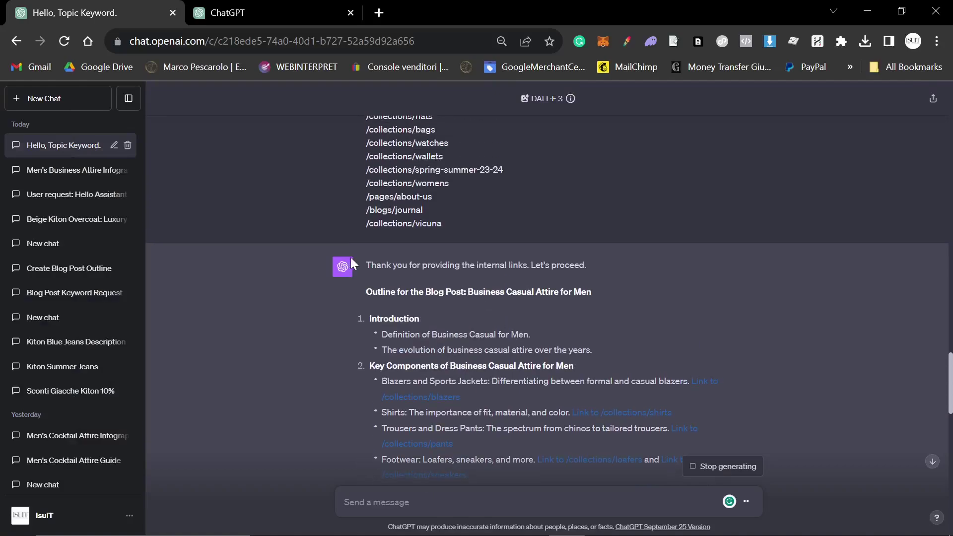
pyautogui.scroll(-2, 367, 267)
pyautogui.scroll(-2, 377, 299)
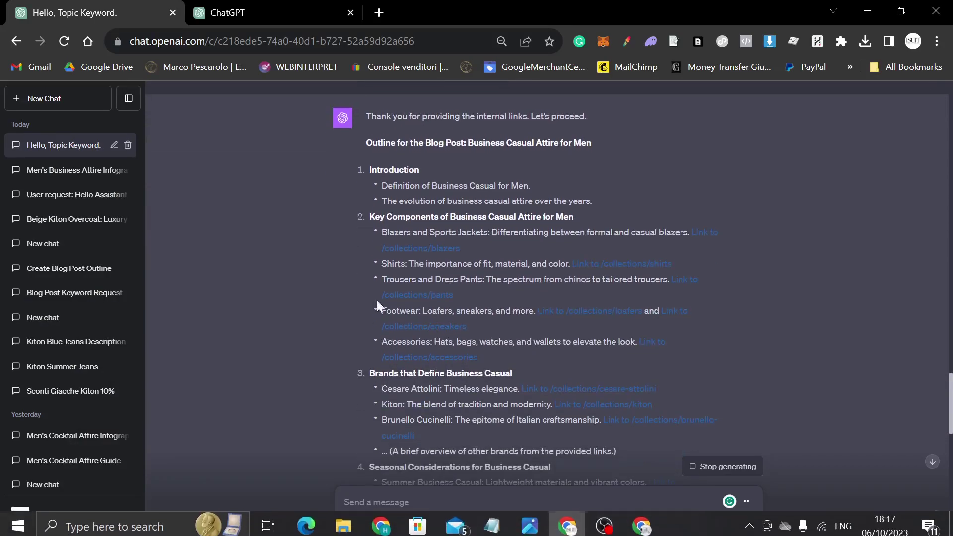
pyautogui.scroll(-10, 406, 252)
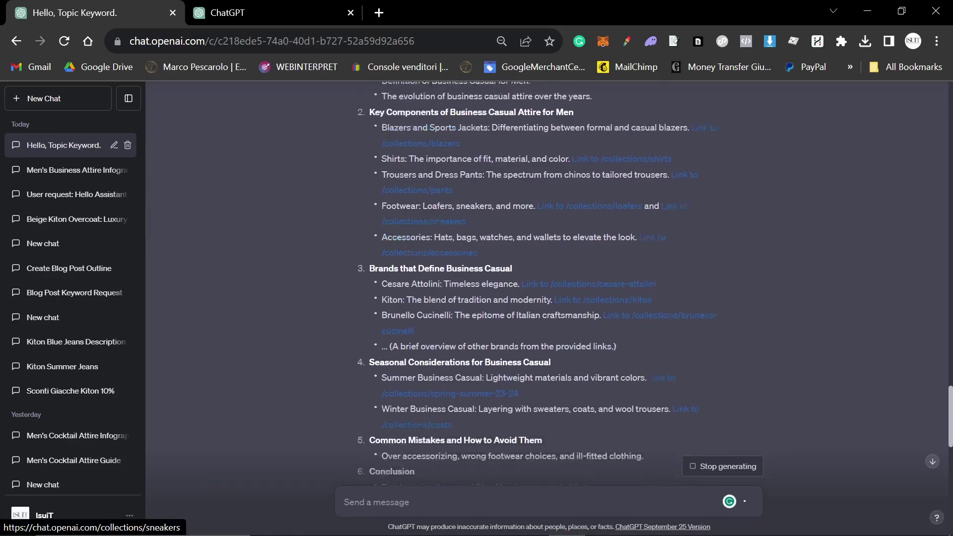
pyautogui.scroll(-6, 454, 322)
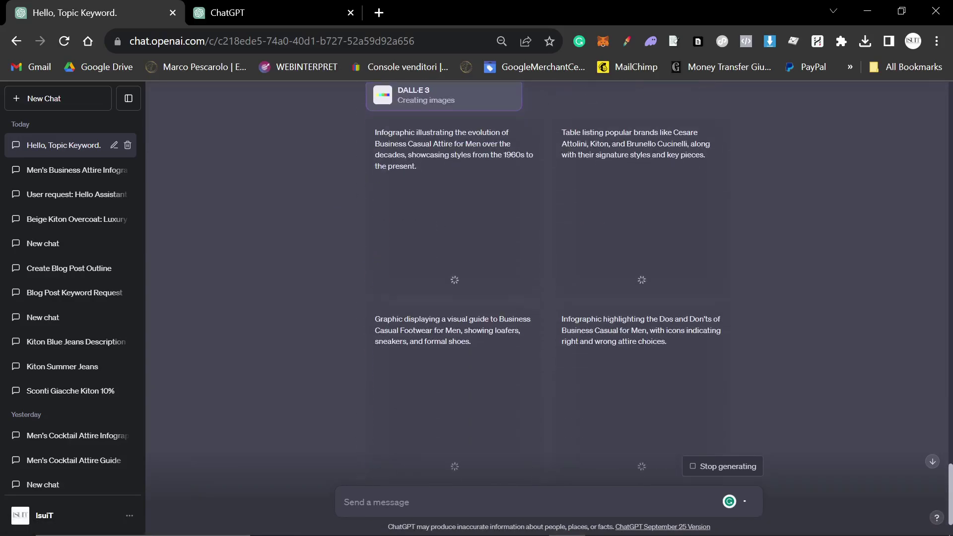
pyautogui.scroll(6, 435, 318)
pyautogui.scroll(3, 483, 316)
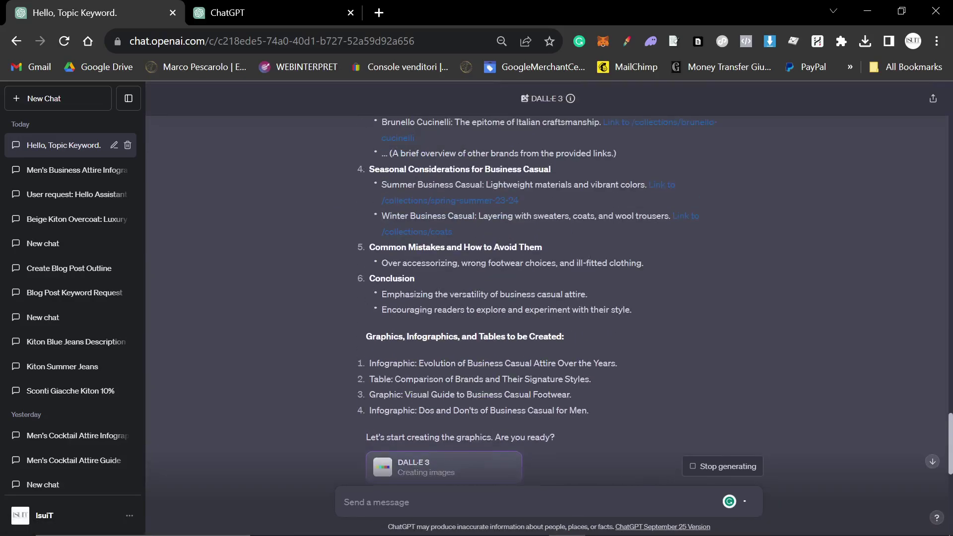
# Step: Examine the four DALL·E 3 graphics for the business casual post and the Markdown brand table below them
pyautogui.scroll(-9, 698, 345)
pyautogui.moveTo(772, 528)
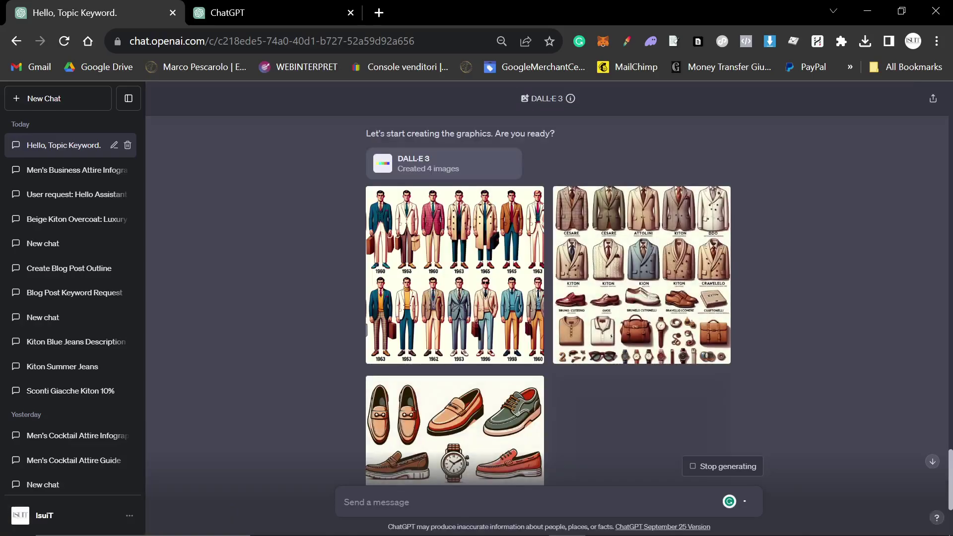
pyautogui.scroll(-3, 737, 335)
pyautogui.scroll(2, 470, 229)
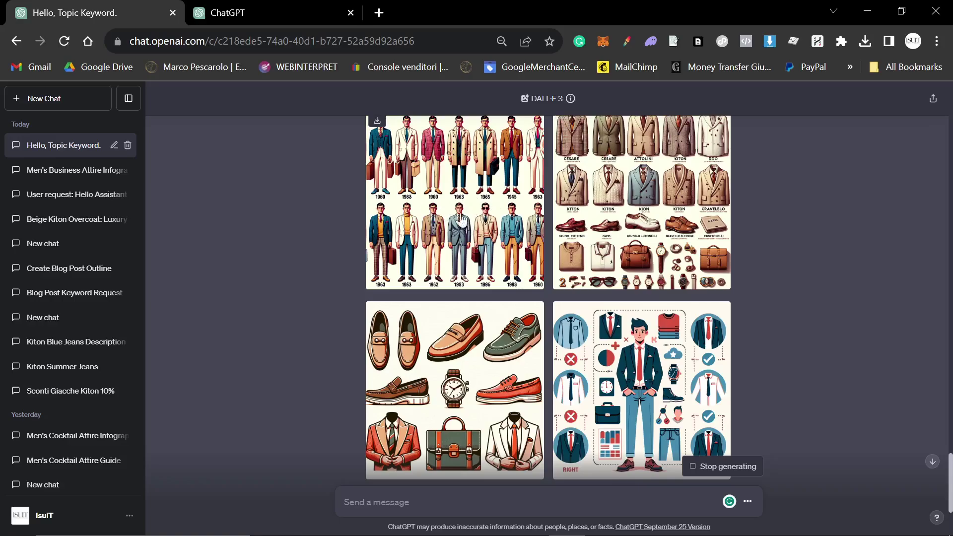
pyautogui.scroll(-2, 655, 354)
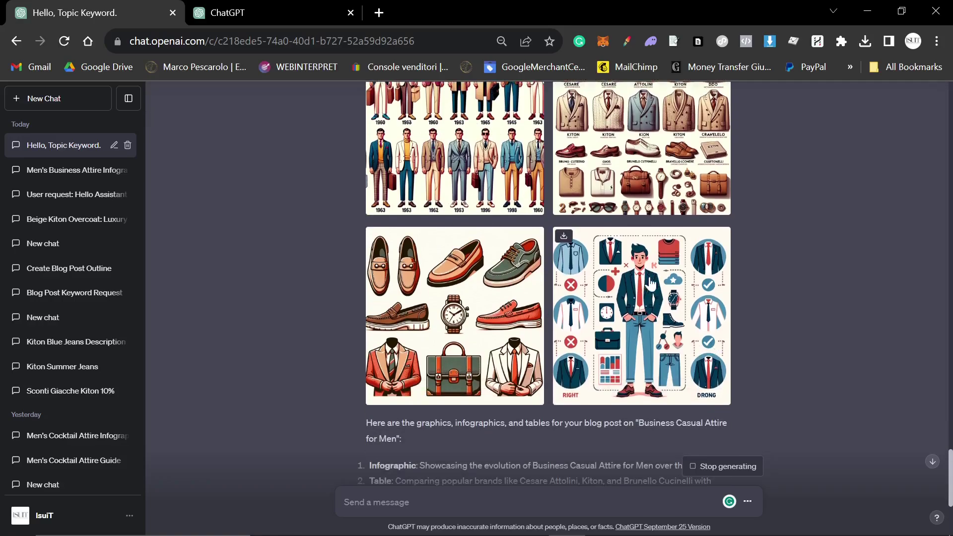
pyautogui.scroll(-4, 634, 354)
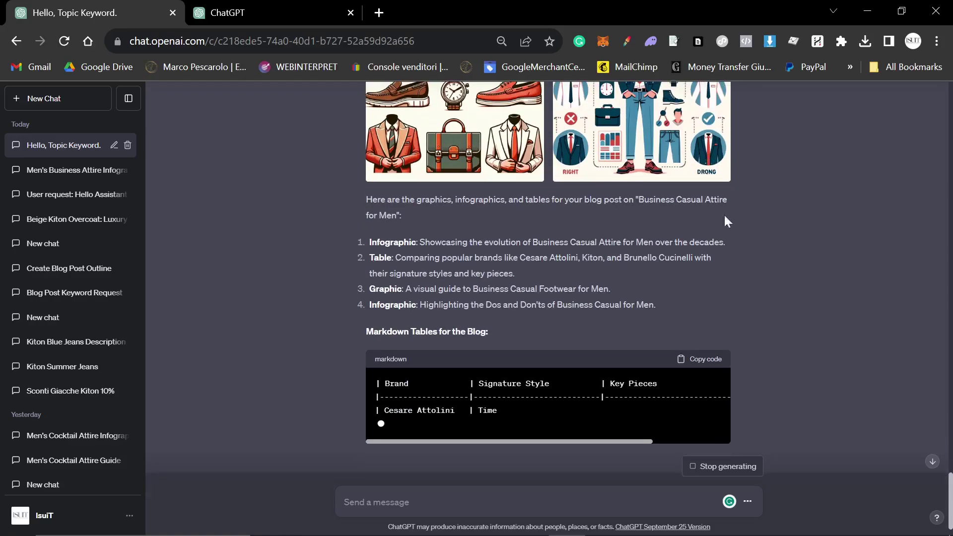
pyautogui.scroll(4, 684, 350)
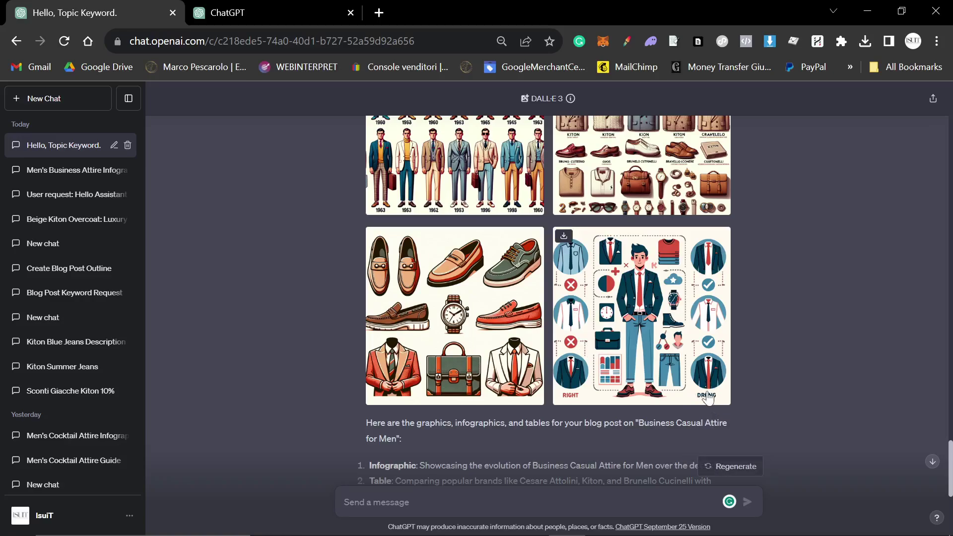
pyautogui.scroll(-6, 694, 385)
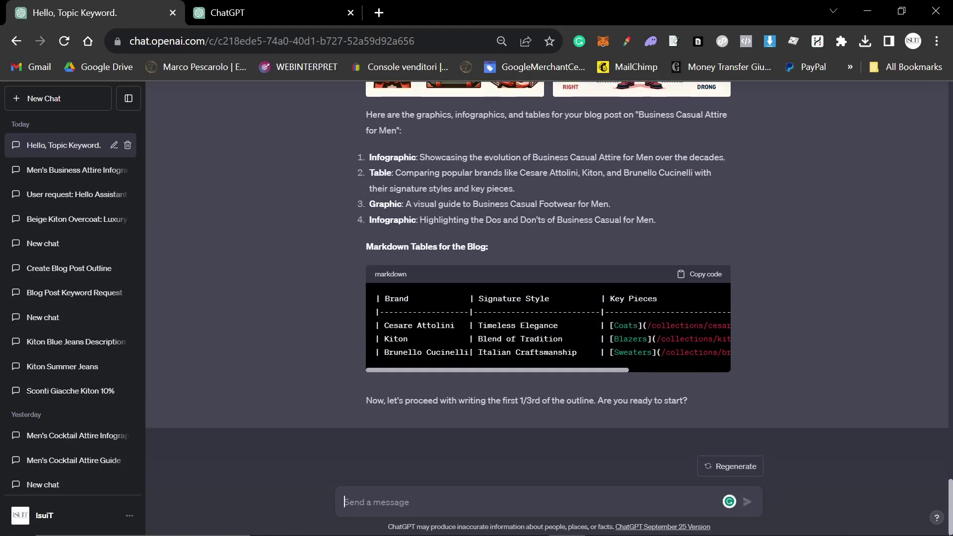
pyautogui.write('Can you')
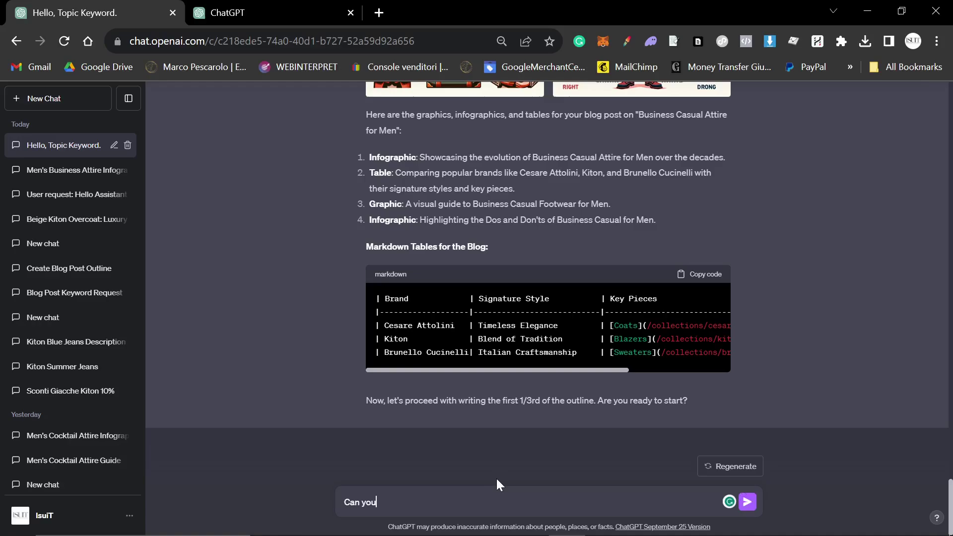
pyautogui.press('BackSpace')
pyautogui.press('BackSpace')
pyautogui.press('BackSpace')
pyautogui.press('BackSpace')
pyautogui.press('BackSpace')
pyautogui.press('BackSpace')
pyautogui.press('BackSpace')
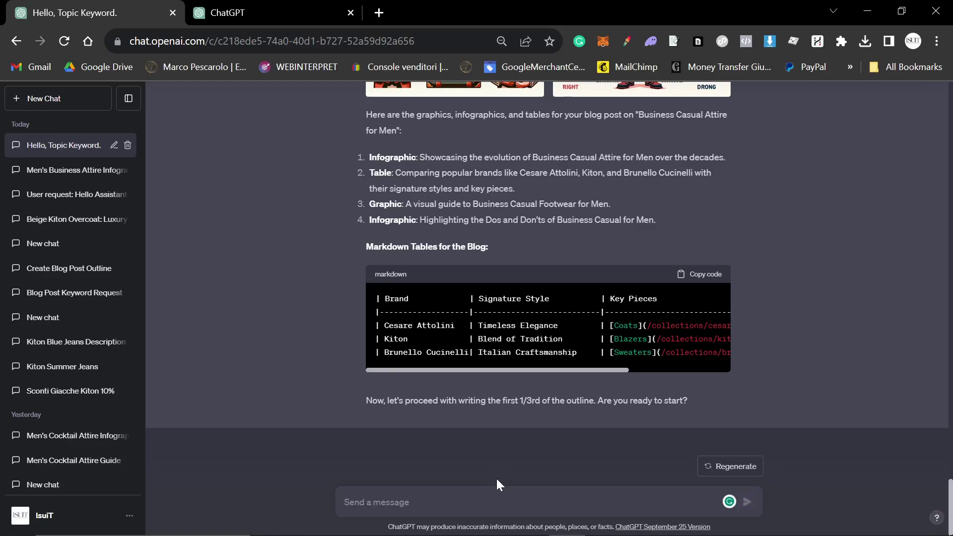
# Step: Reply "Yes" to have the first third of the outline written
pyautogui.write('Yes')
pyautogui.press('Return')
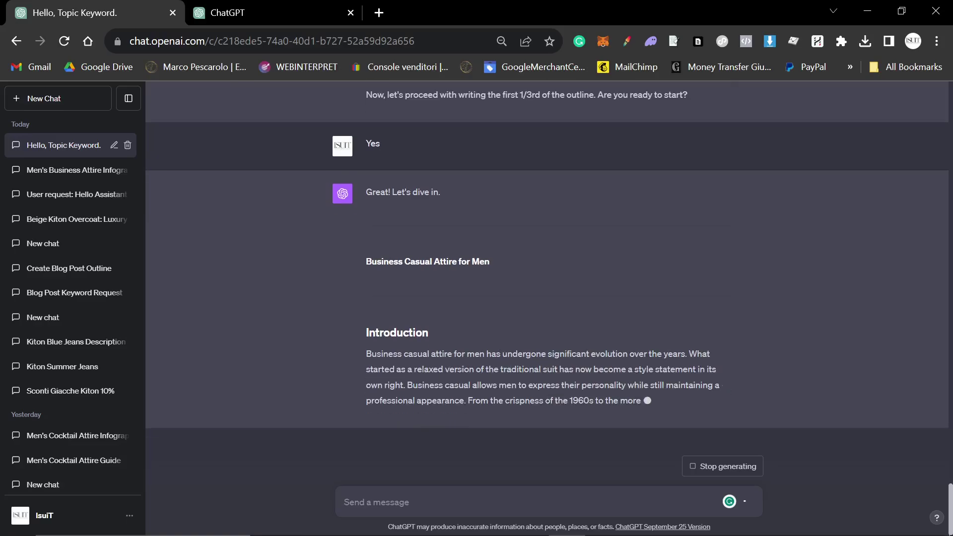
# Step: View the generated brands graphic with its prompt at full size, then return to the conversation
pyautogui.scroll(20, 546, 298)
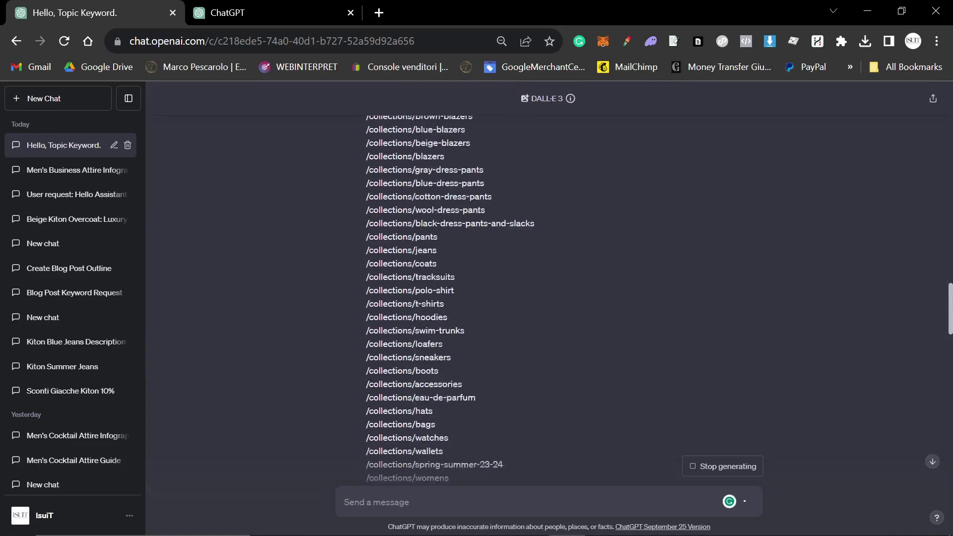
pyautogui.scroll(10, 546, 298)
pyautogui.scroll(-20, 546, 298)
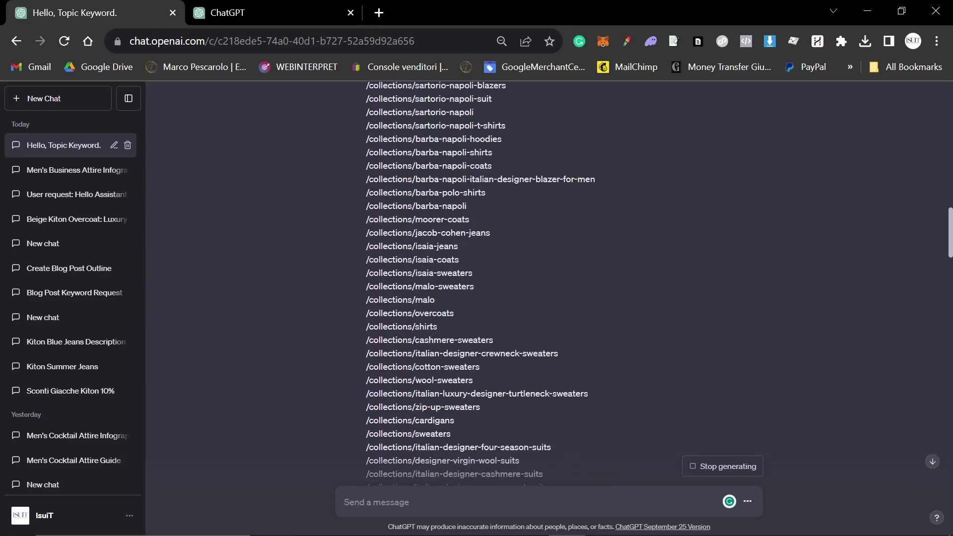
pyautogui.scroll(-20, 475, 359)
pyautogui.scroll(10, 476, 360)
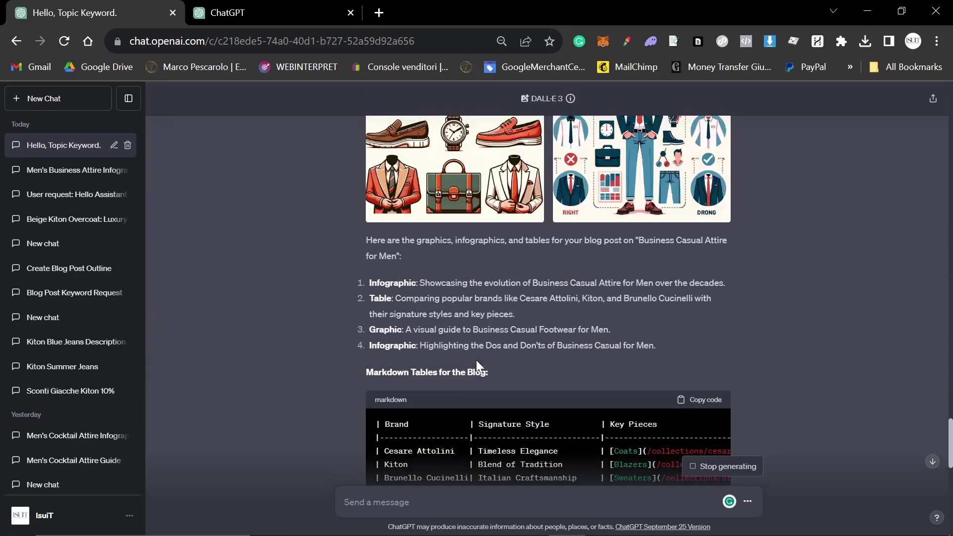
pyautogui.scroll(3, 563, 275)
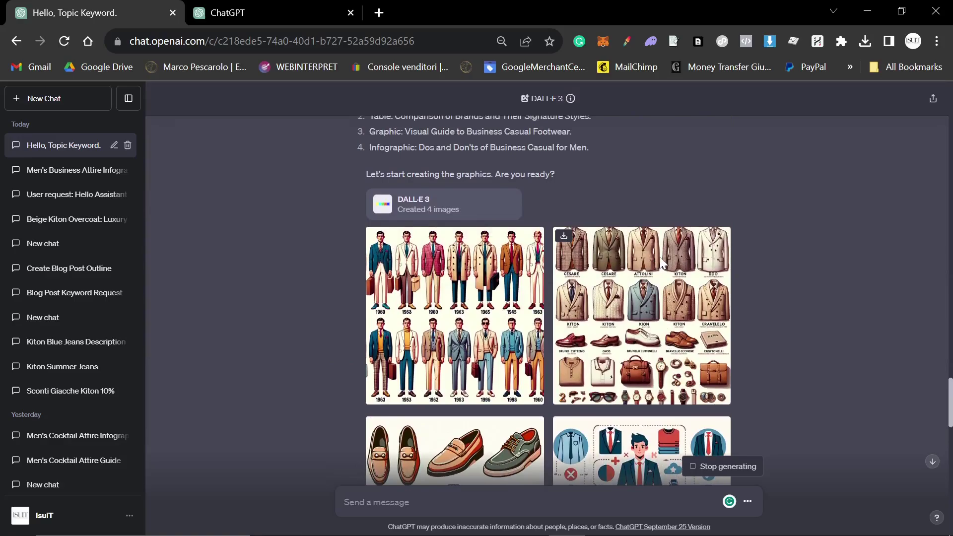
pyautogui.click(566, 276)
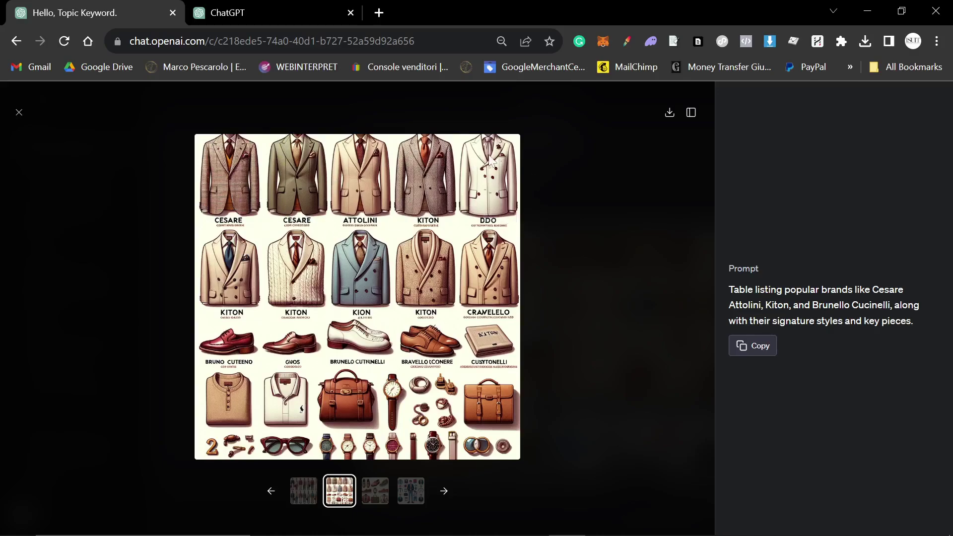
pyautogui.click(19, 112)
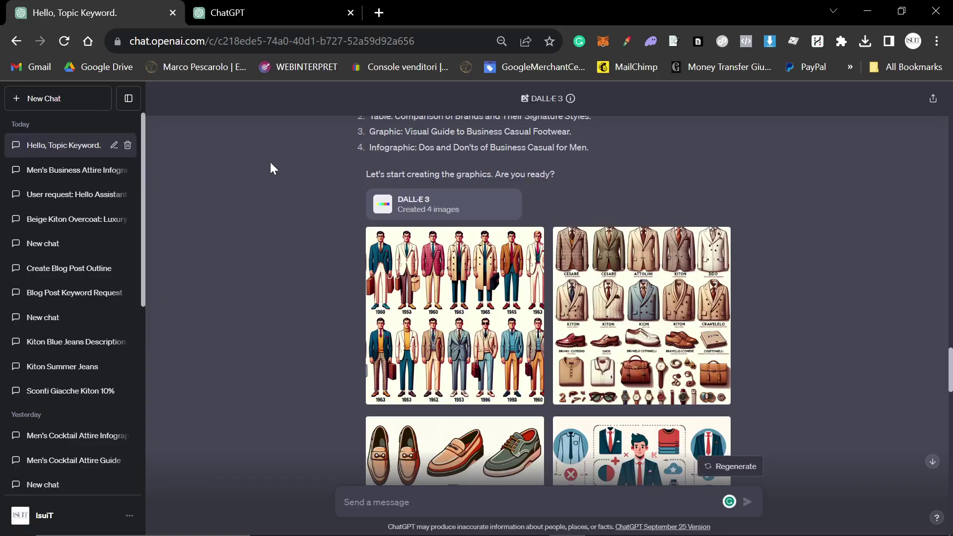
# Step: View the attire evolution infographic and the footwear graphic at full size with their prompts
pyautogui.scroll(-2, 269, 160)
pyautogui.click(432, 268)
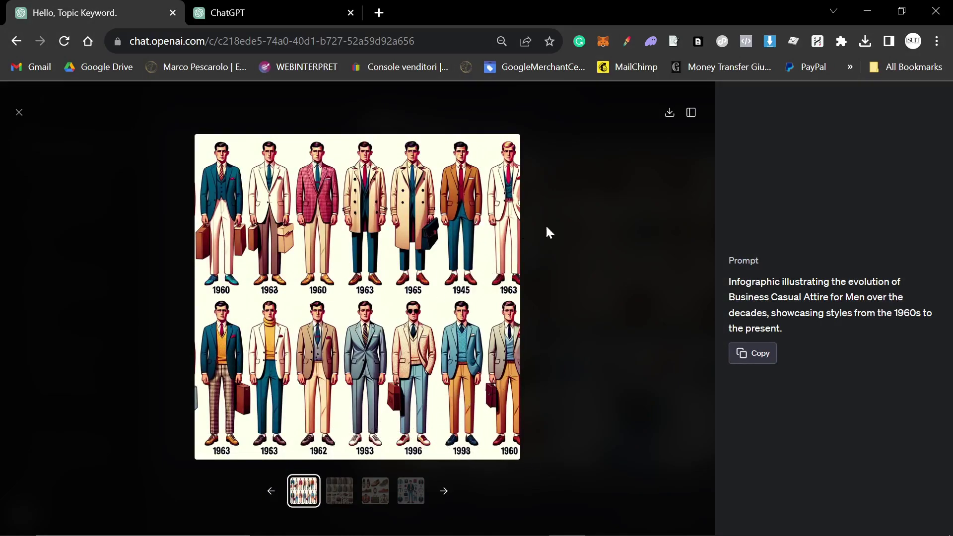
pyautogui.click(20, 112)
pyautogui.scroll(-3, 337, 343)
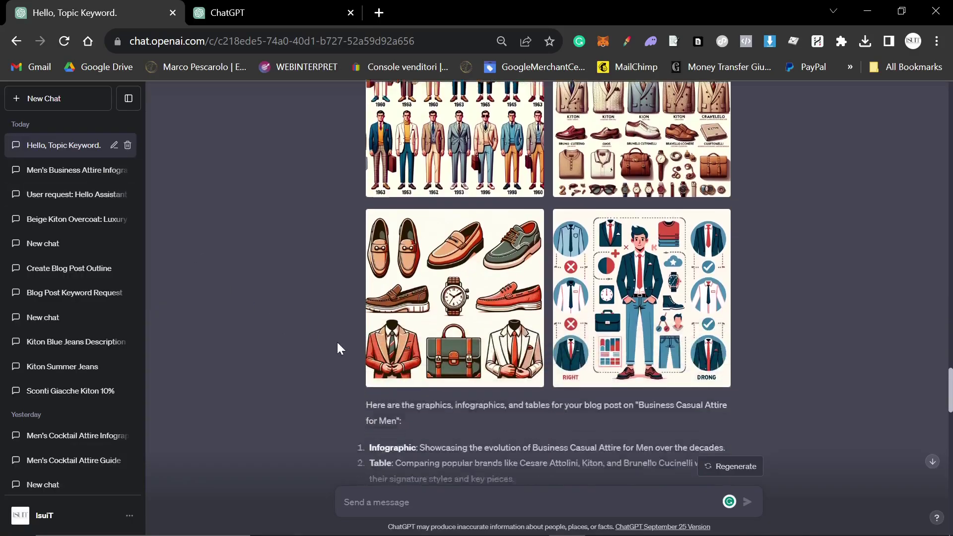
pyautogui.click(443, 317)
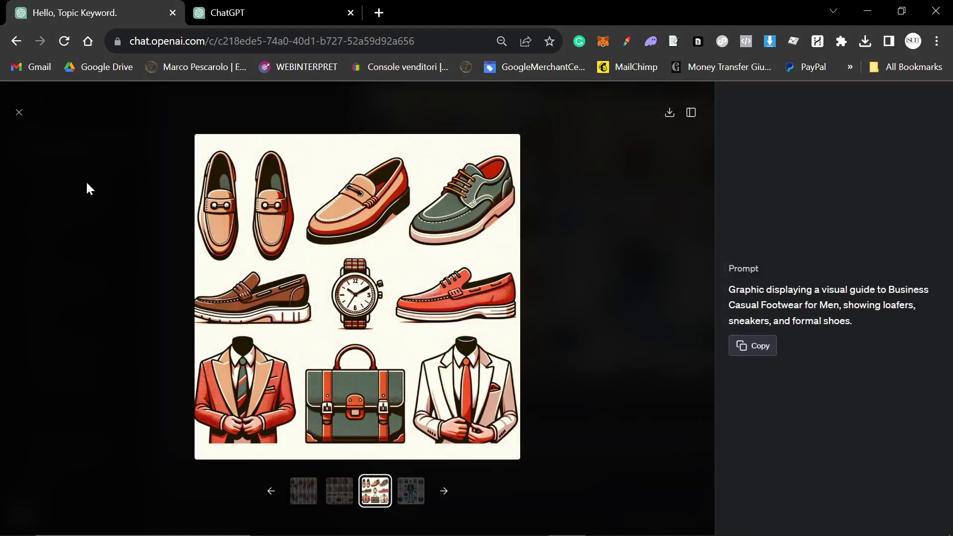
pyautogui.click(35, 133)
# Step: Review the first third of the article down to the footwear guide's image placeholder
pyautogui.scroll(-10, 395, 341)
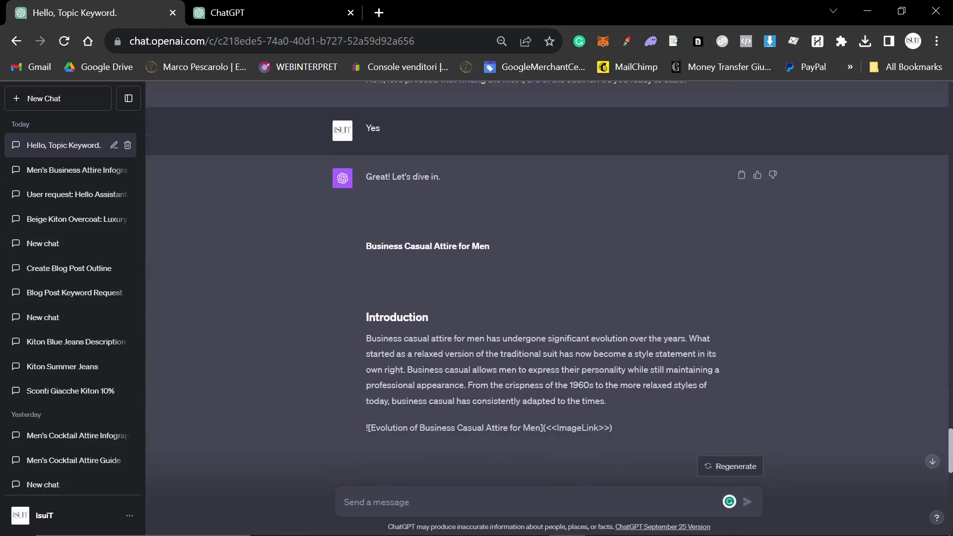
pyautogui.scroll(-1, 401, 331)
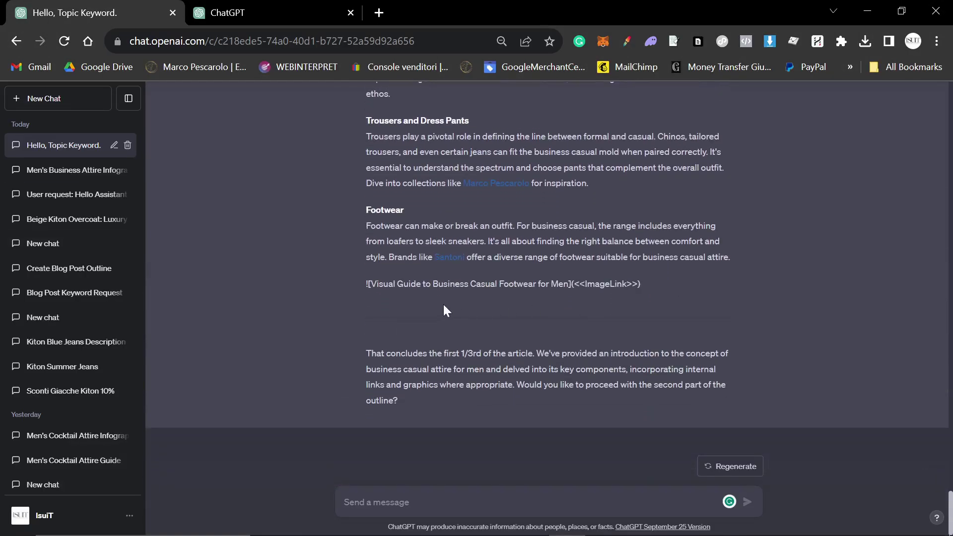
pyautogui.moveTo(700, 291); pyautogui.dragTo(352, 279)
pyautogui.click(472, 312)
# Step: Download the infographic on the evolution of business casual attire from the generated graphics
pyautogui.scroll(1, 472, 312)
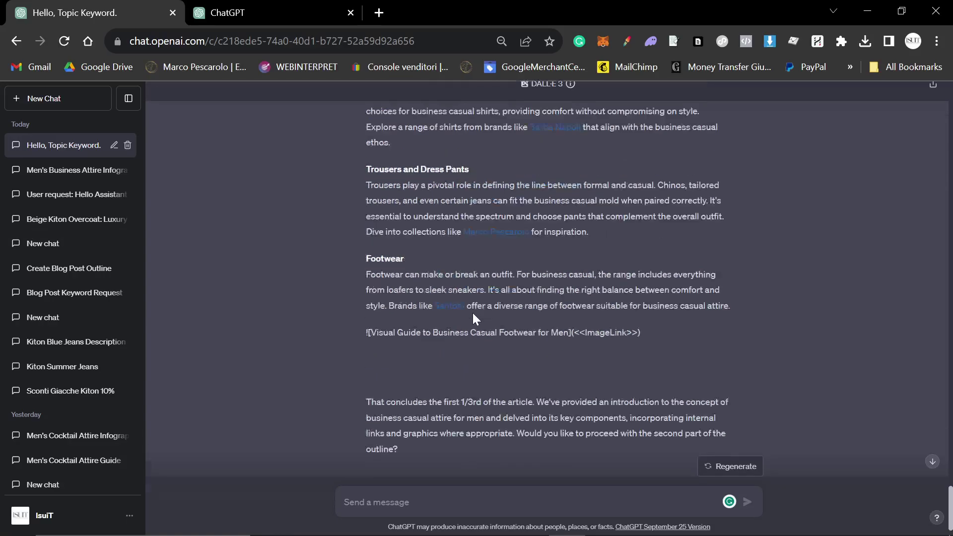
pyautogui.scroll(15, 472, 319)
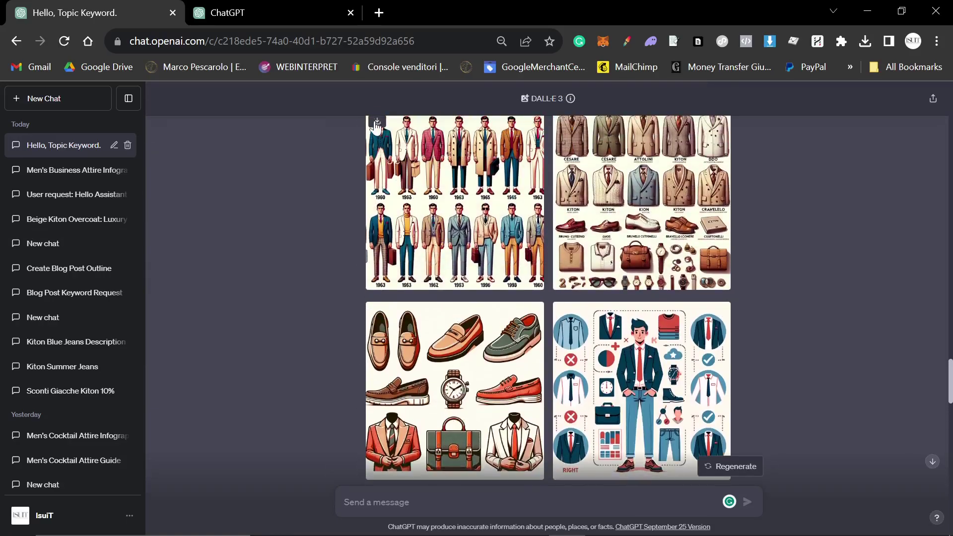
pyautogui.click(376, 126)
# Step: Send "Continue" to have the second part of the article written
pyautogui.scroll(-15, 323, 270)
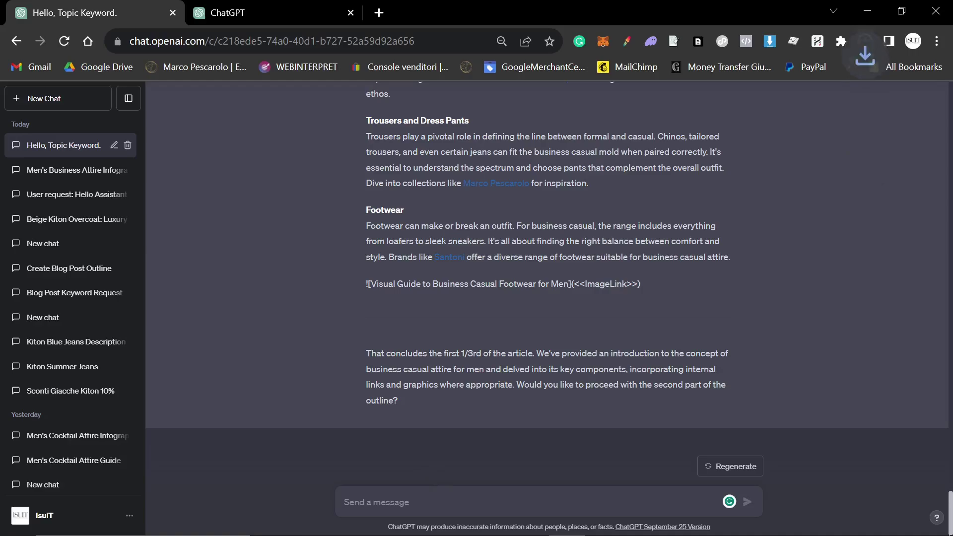
pyautogui.click(357, 502)
pyautogui.write('Continue')
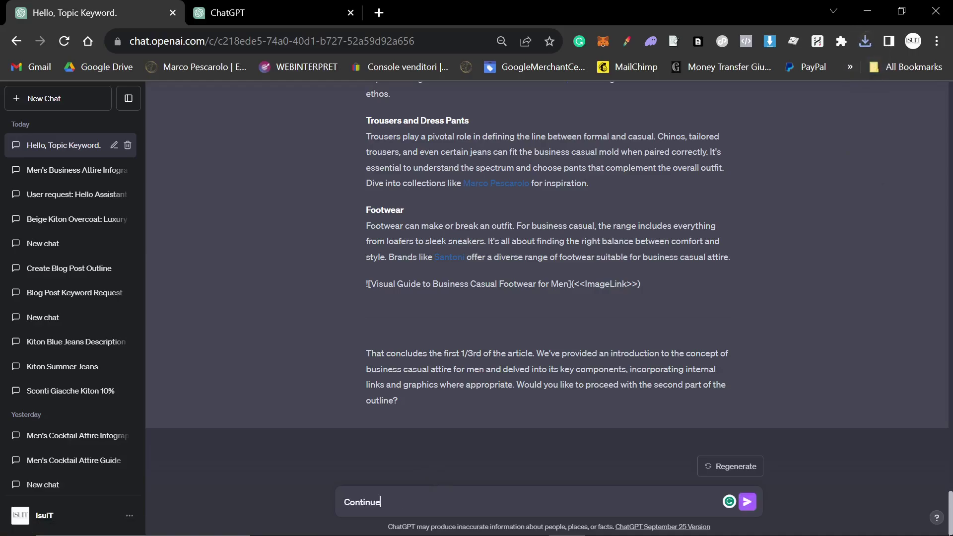
pyautogui.press('Return')
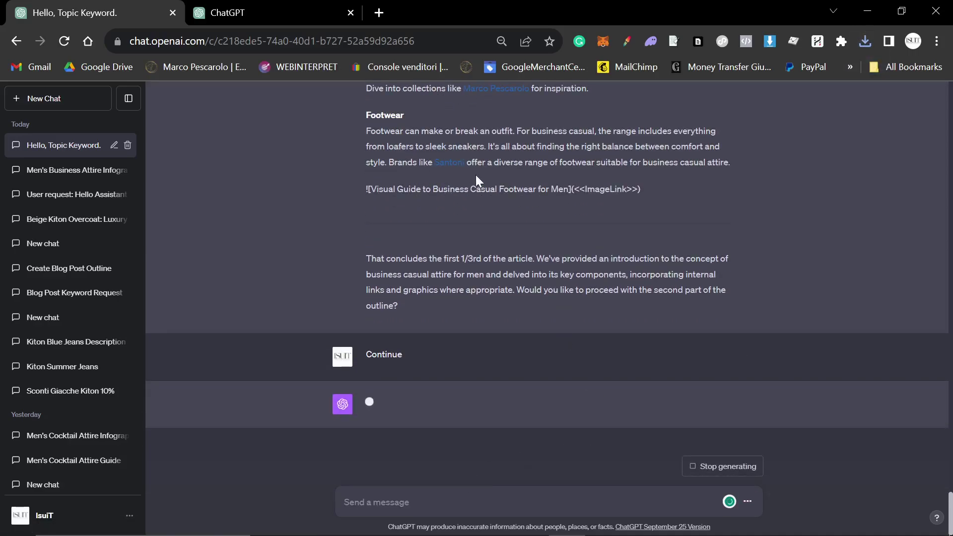
# Step: Compare the image placeholder and generated graphics with the article, and check the new section on brands that define business casual
pyautogui.scroll(3, 445, 166)
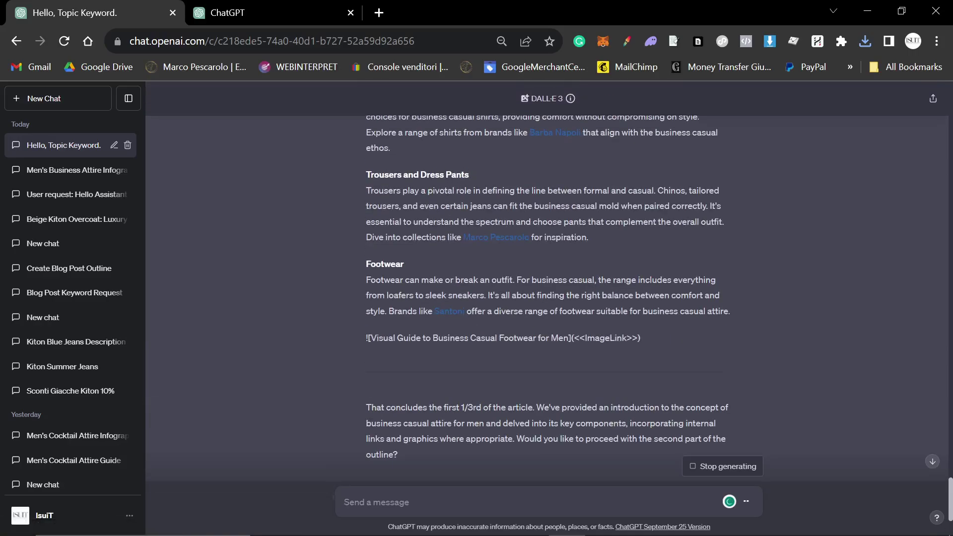
pyautogui.scroll(-3, 498, 231)
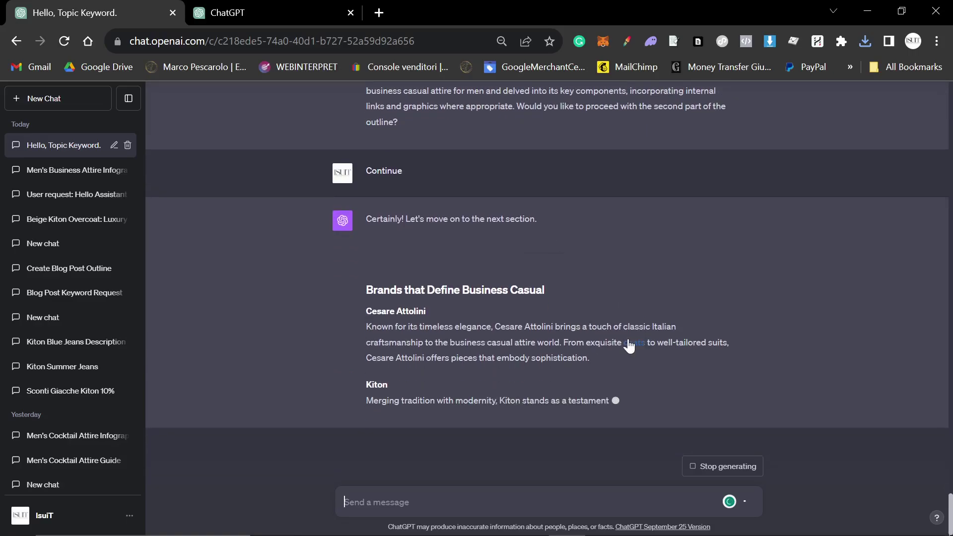
pyautogui.scroll(15, 582, 353)
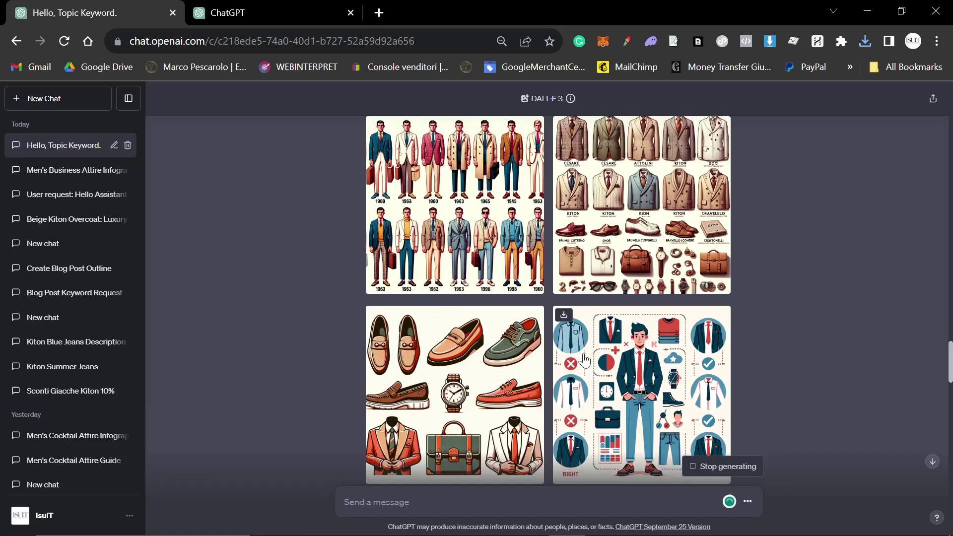
pyautogui.scroll(9, 581, 353)
pyautogui.scroll(-12, 546, 336)
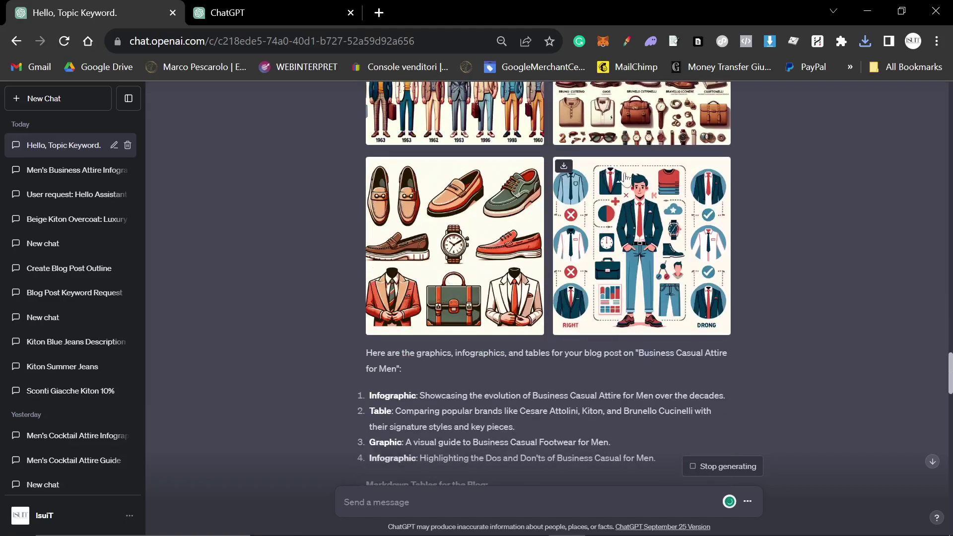
pyautogui.scroll(-20, 486, 305)
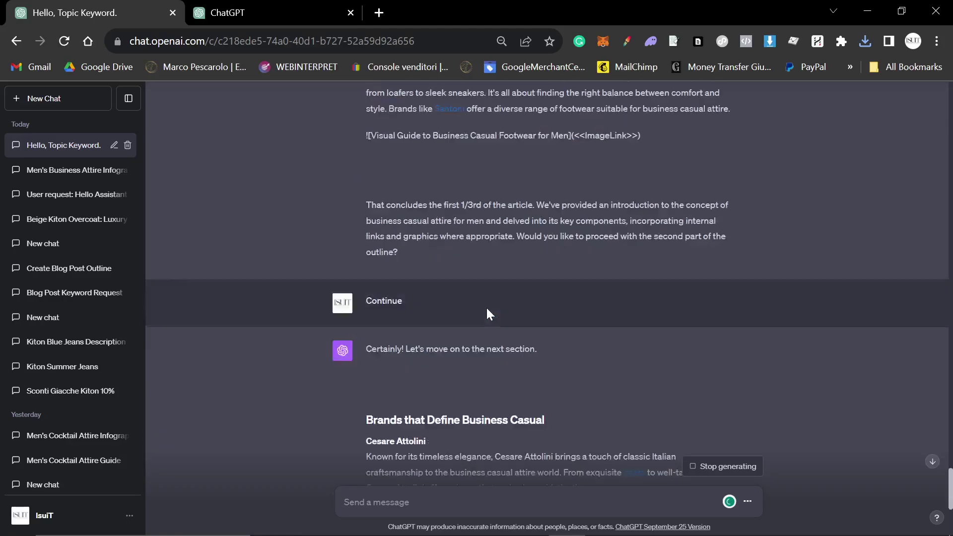
pyautogui.scroll(10, 528, 320)
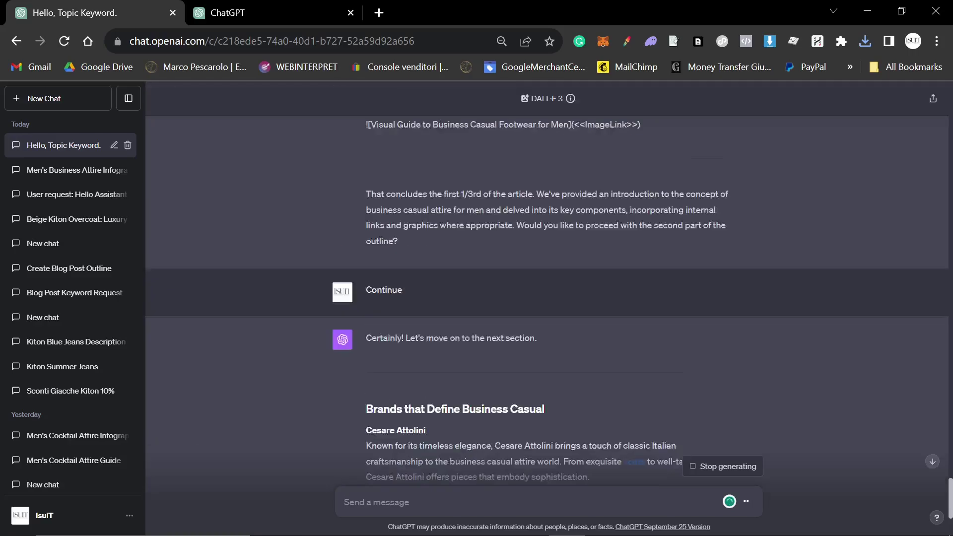
pyautogui.scroll(-10, 525, 334)
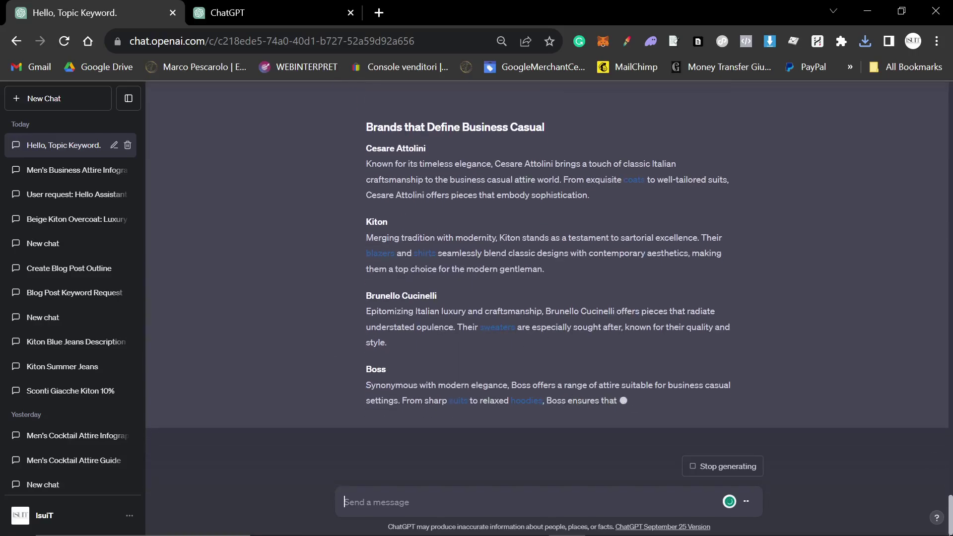